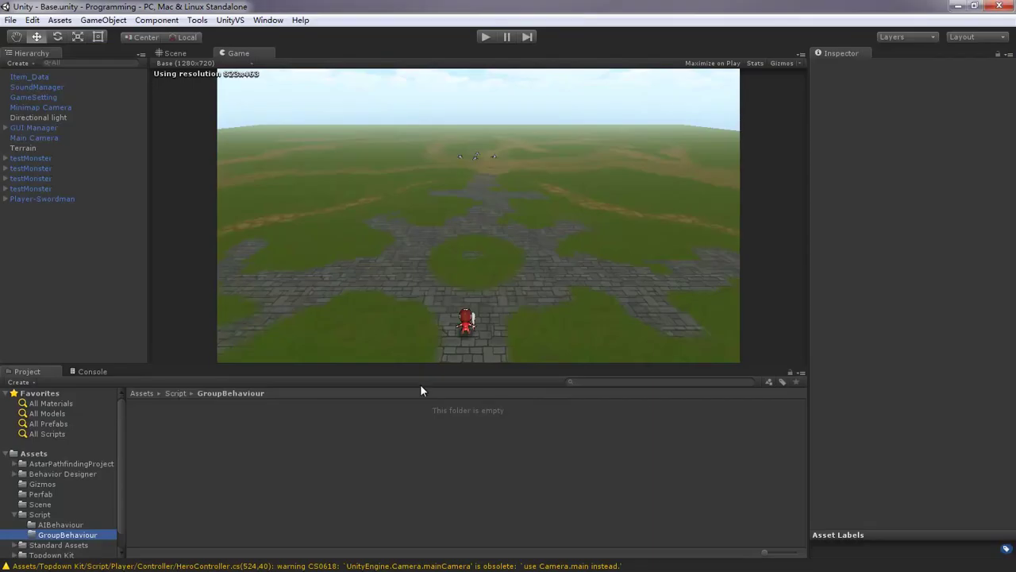
# Name the new GroupBehaviour C# script InteractionController and open it in Visual Studio.
pyautogui.scroll(-1, 108, 448)
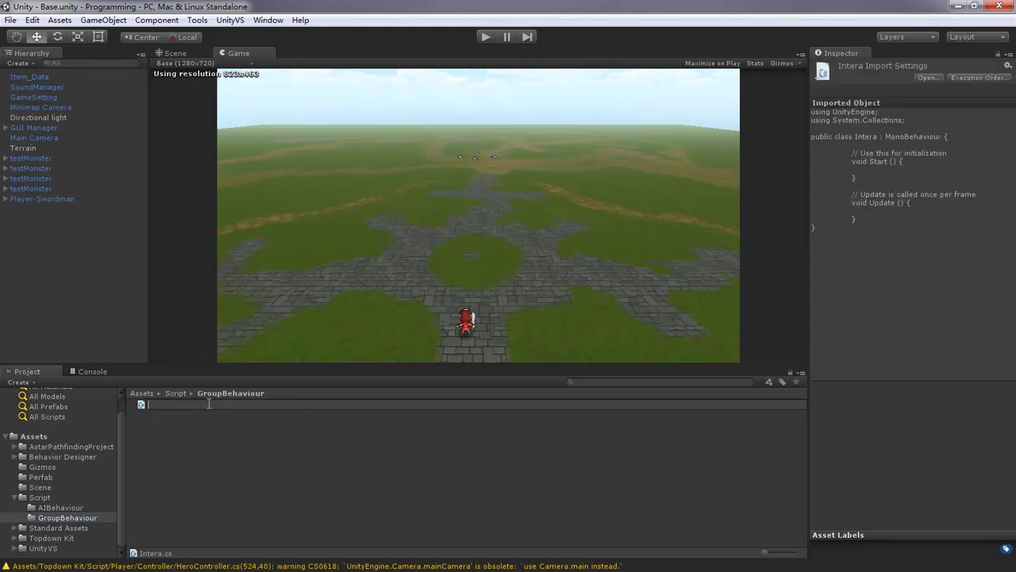
pyautogui.write('Interaction')
pyautogui.write('Con')
pyautogui.write('troller')
pyautogui.press('Return')
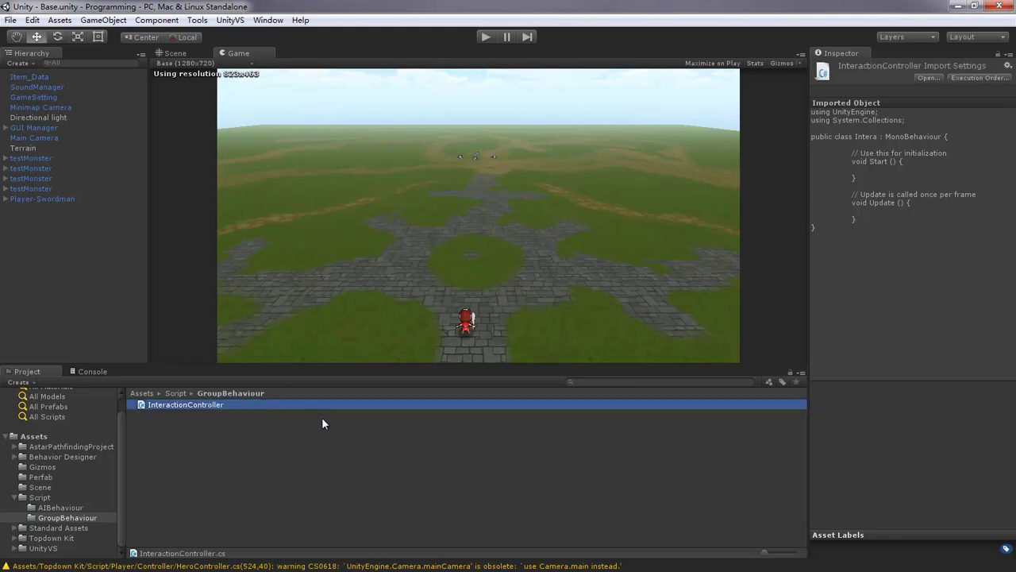
pyautogui.press('Return')
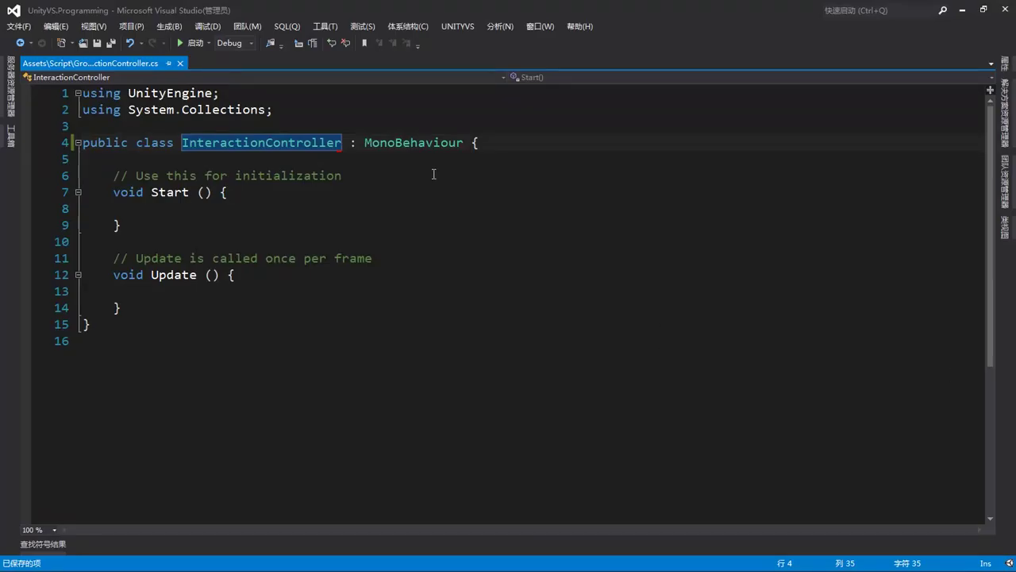
# Declare public floats waitTime = 0.3f and radius = 10f at the top of the class.
pyautogui.click(433, 161)
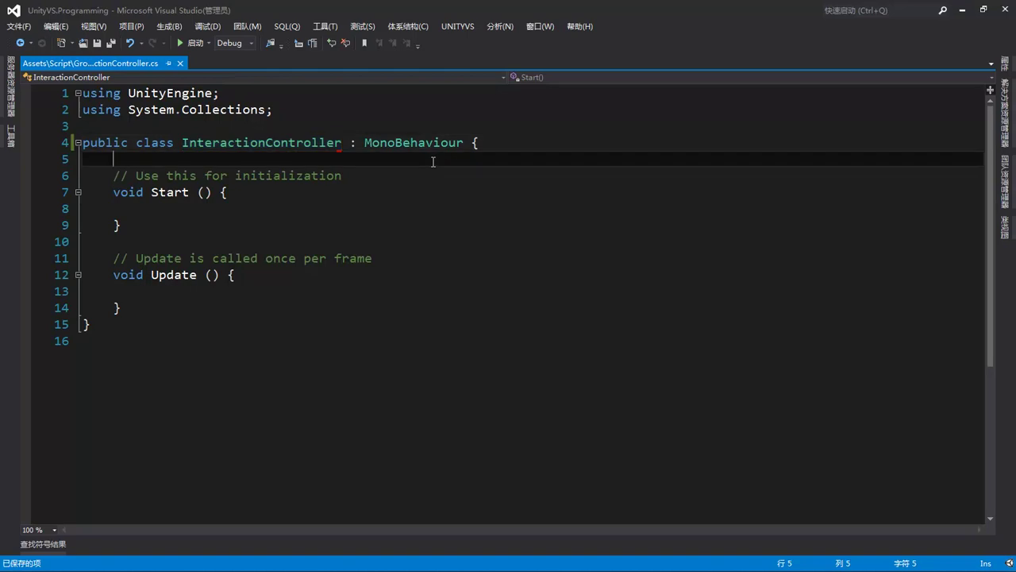
pyautogui.press('Return')
pyautogui.press('Return')
pyautogui.press('Up')
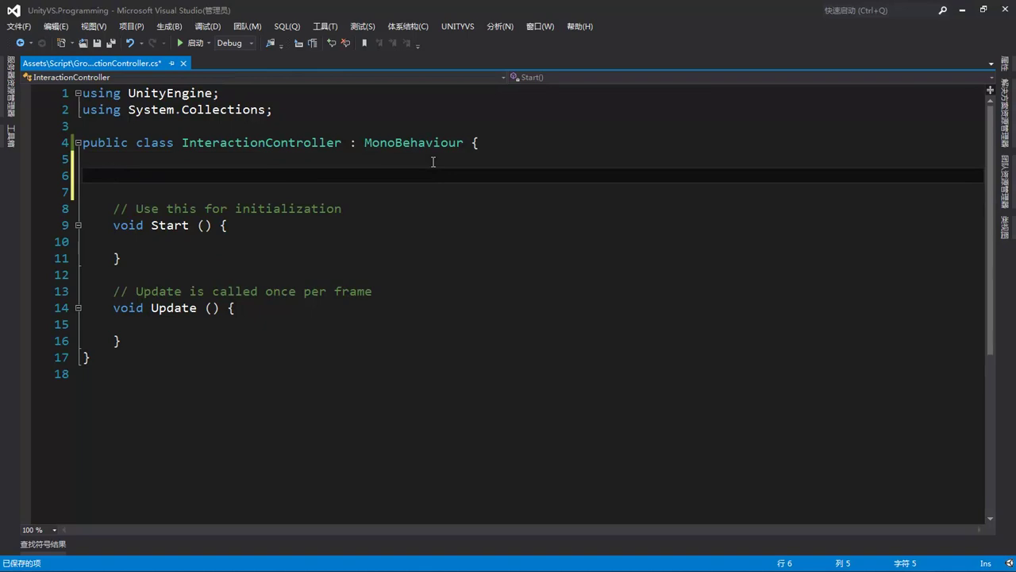
pyautogui.write('public ')
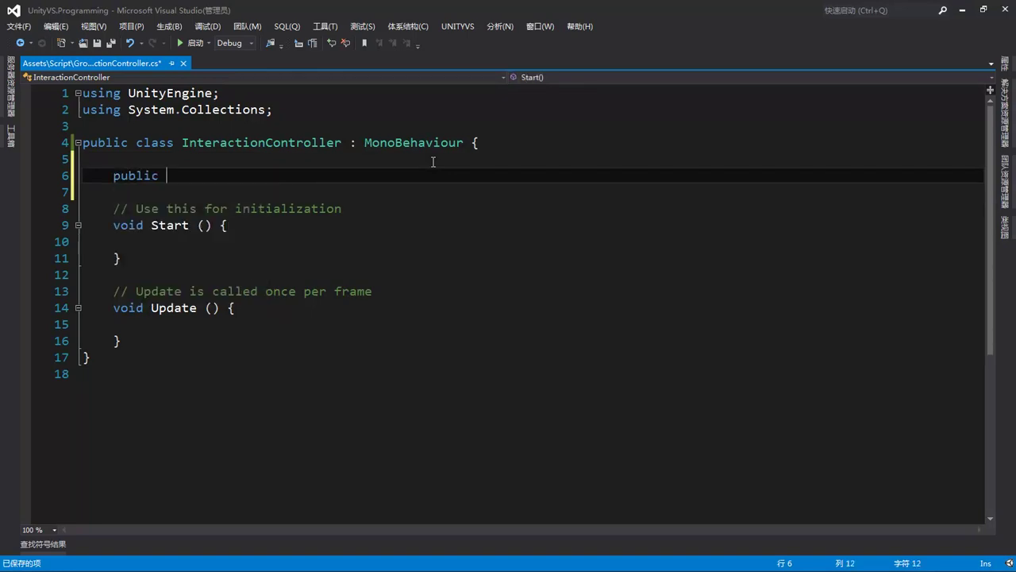
pyautogui.write('float wait')
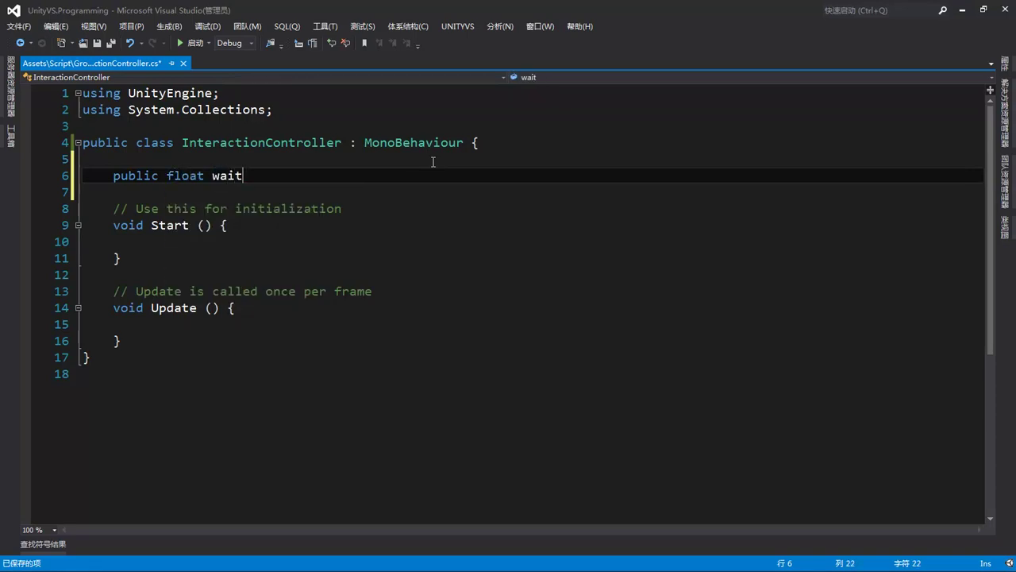
pyautogui.write('Time = 0.3f;')
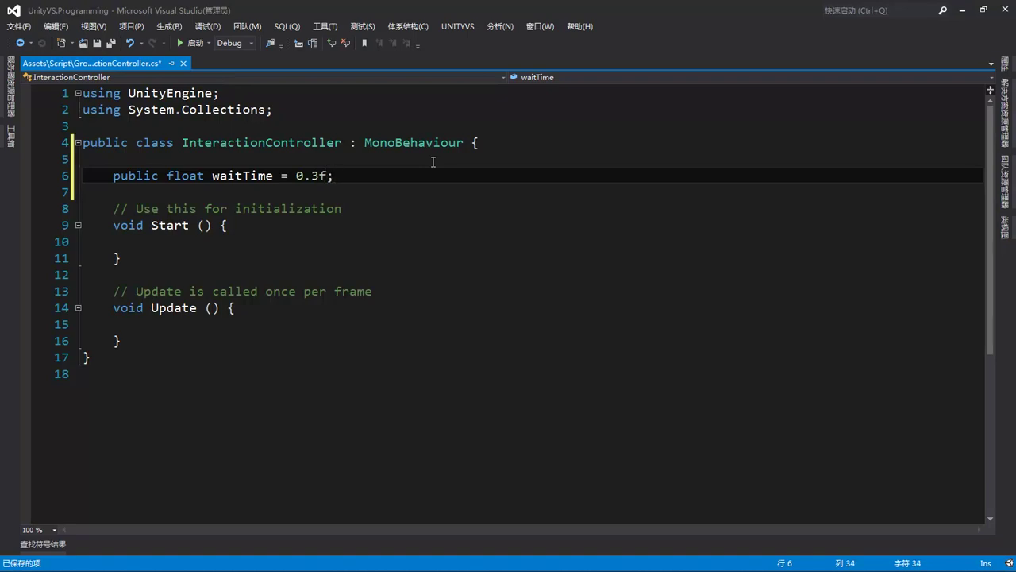
pyautogui.press('Return')
pyautogui.write('public float radius = 10f;')
pyautogui.press('Return')
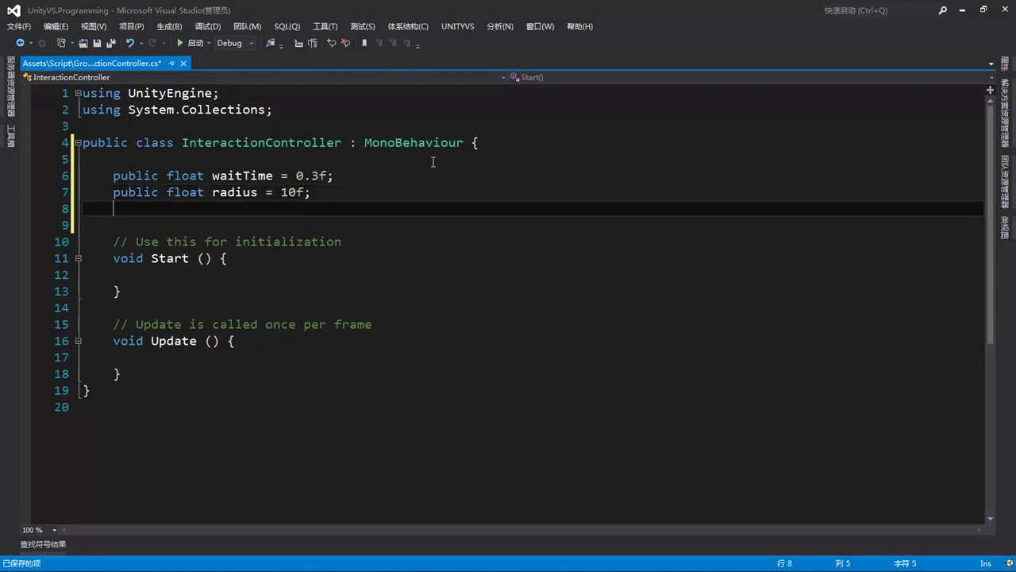
# Add a public LayerMask layersChecked field and begin the public List<GameObject> neighbors declaration.
pyautogui.write('public ')
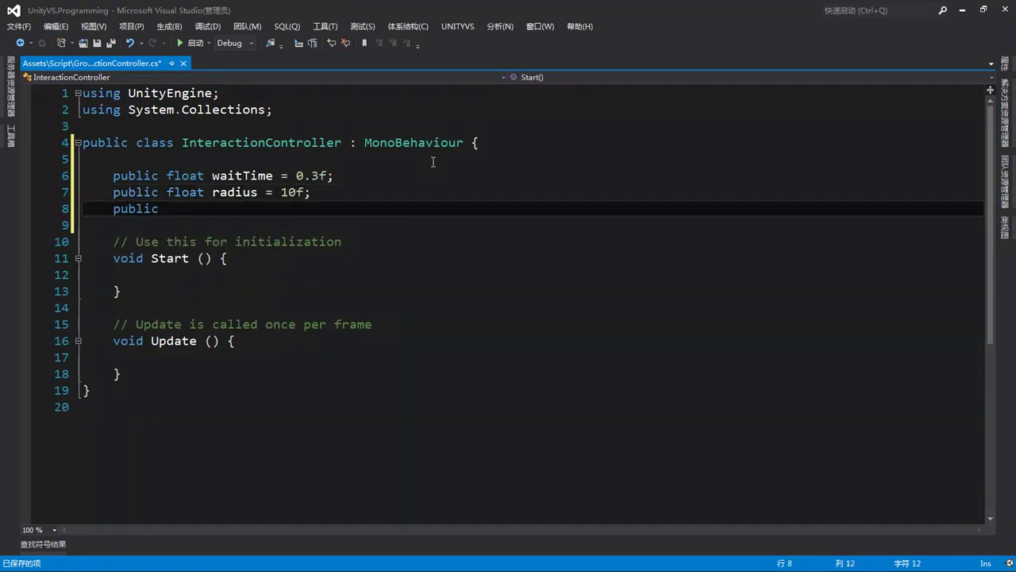
pyautogui.write('Lay')
pyautogui.press('Tab')
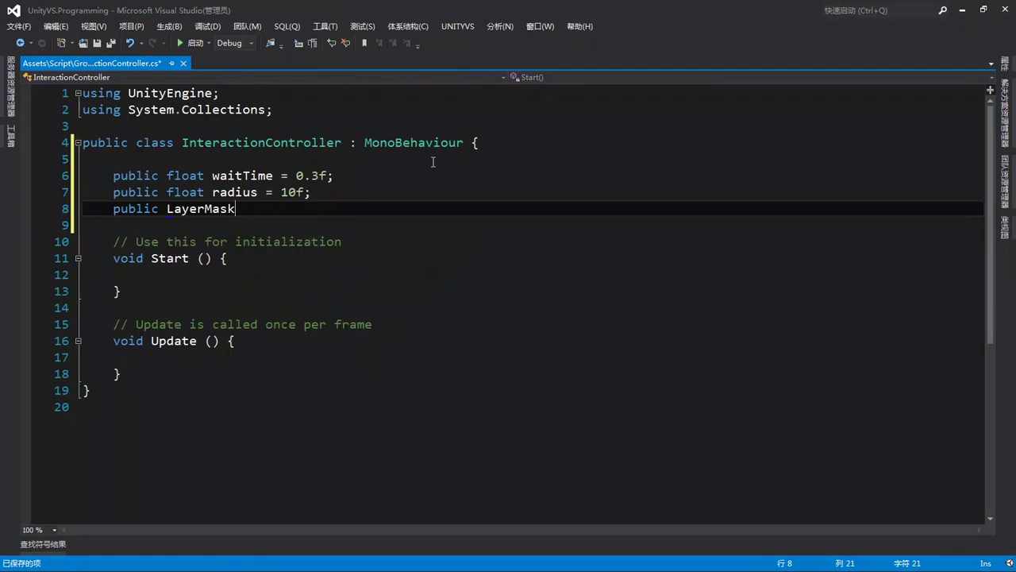
pyautogui.write('layersChecked;')
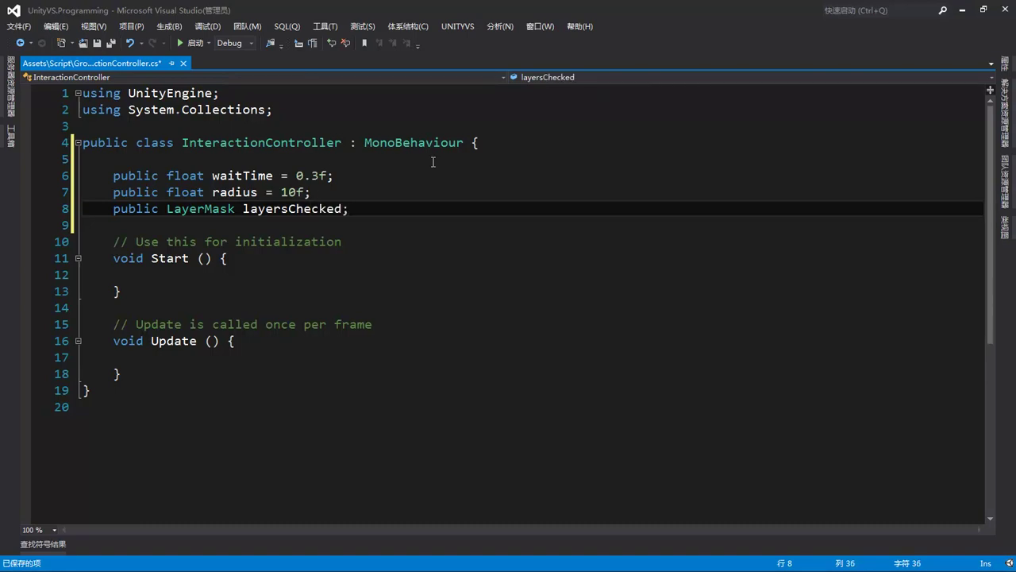
pyautogui.press('Return')
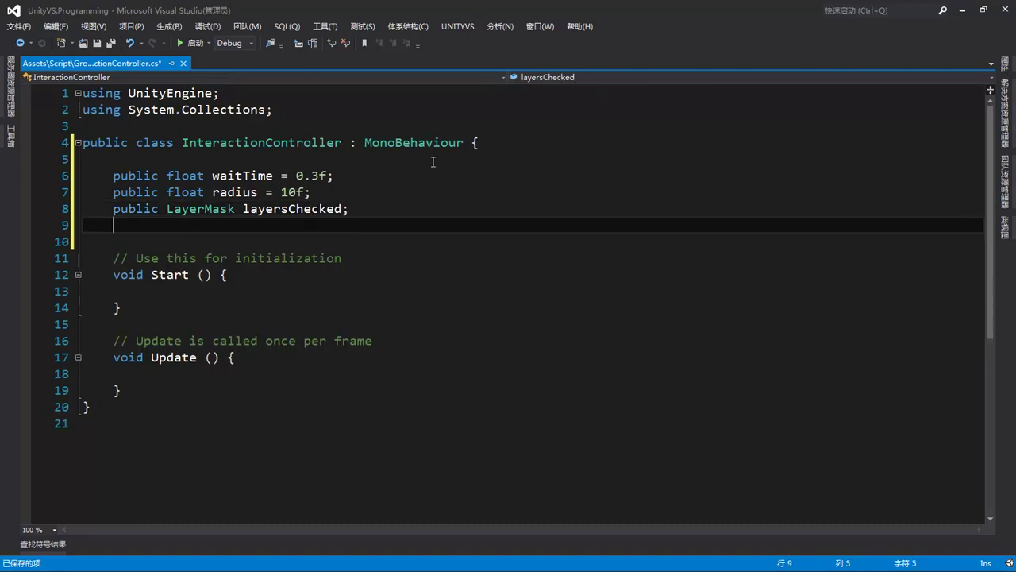
pyautogui.write('public ')
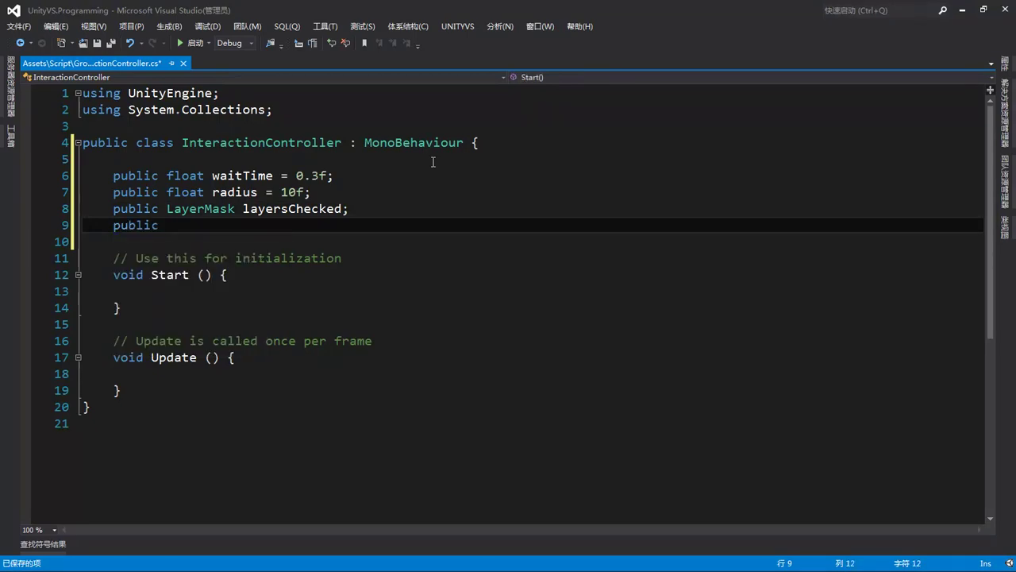
pyautogui.write('Li')
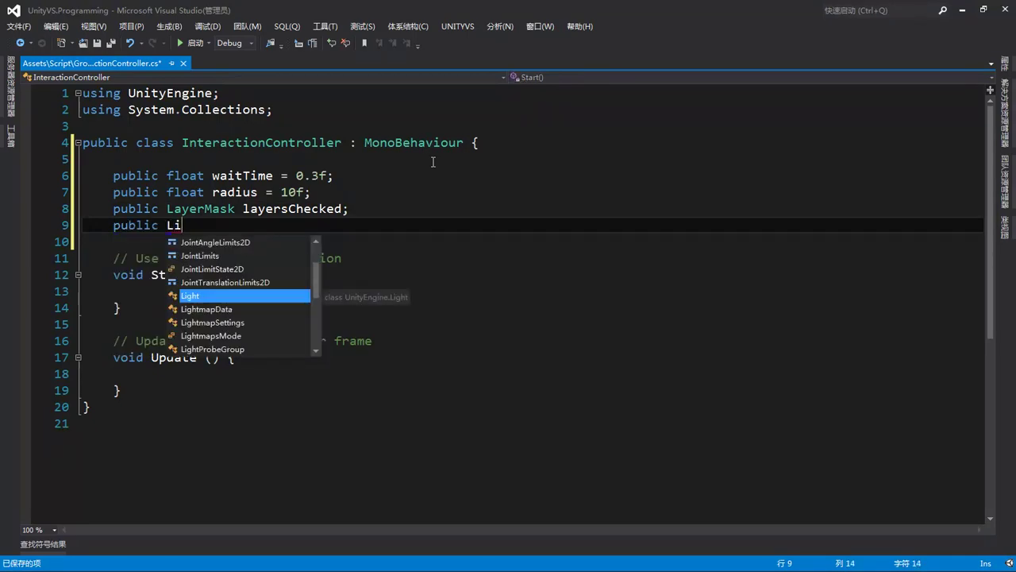
pyautogui.write('st<')
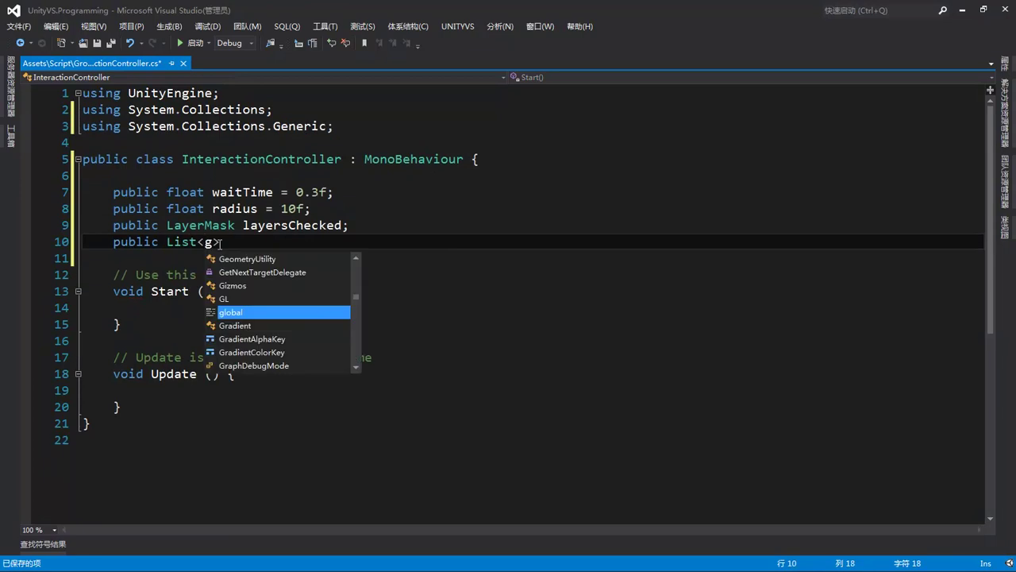
pyautogui.write('GameObject> ')
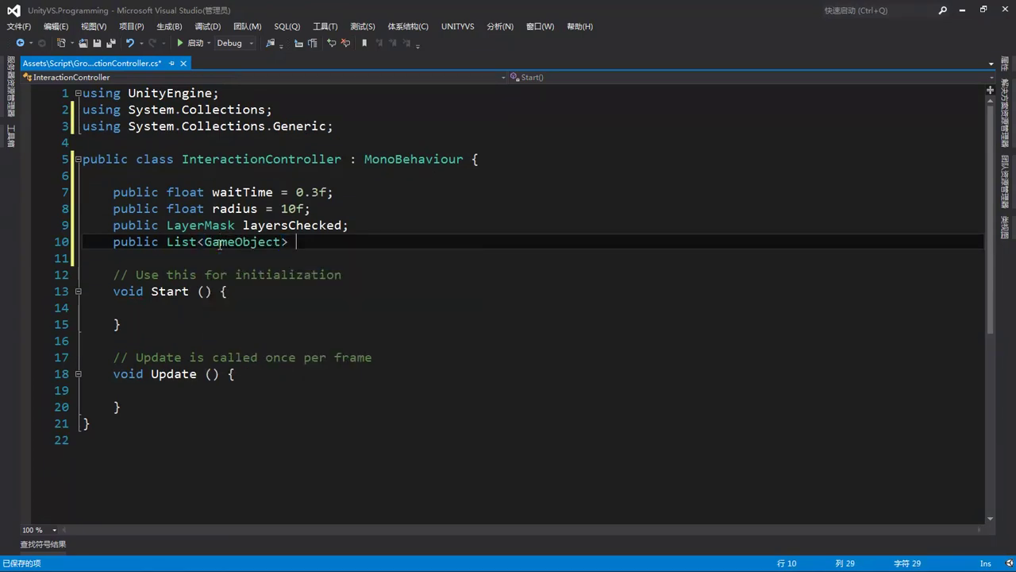
pyautogui.write('nei')
pyautogui.write('ghbors = new List<GameObject>(')
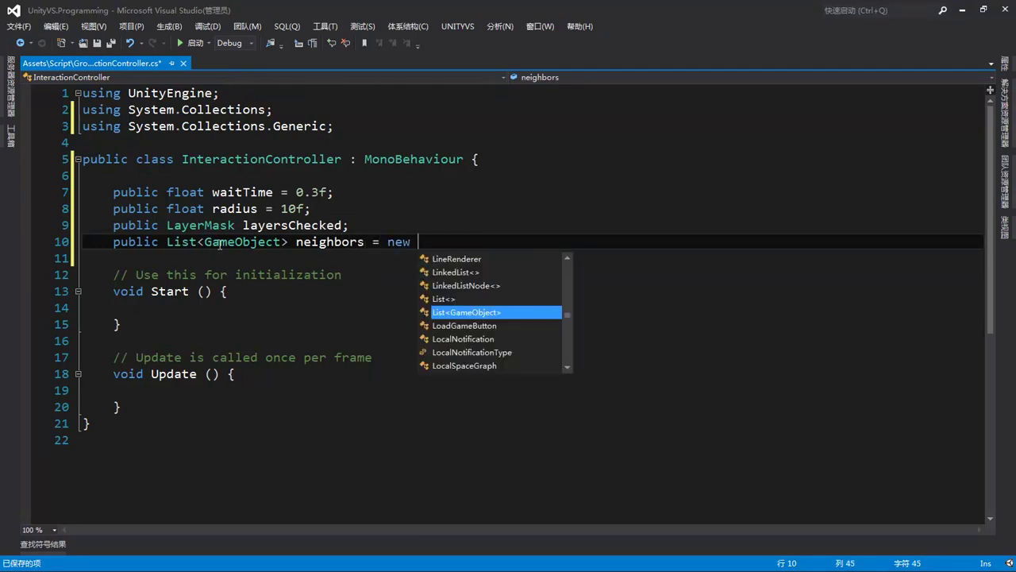
# Initialize neighbors to a new list and declare private Collider[] colliders and float timer = 0.
pyautogui.press('Tab')
pyautogui.write('()')
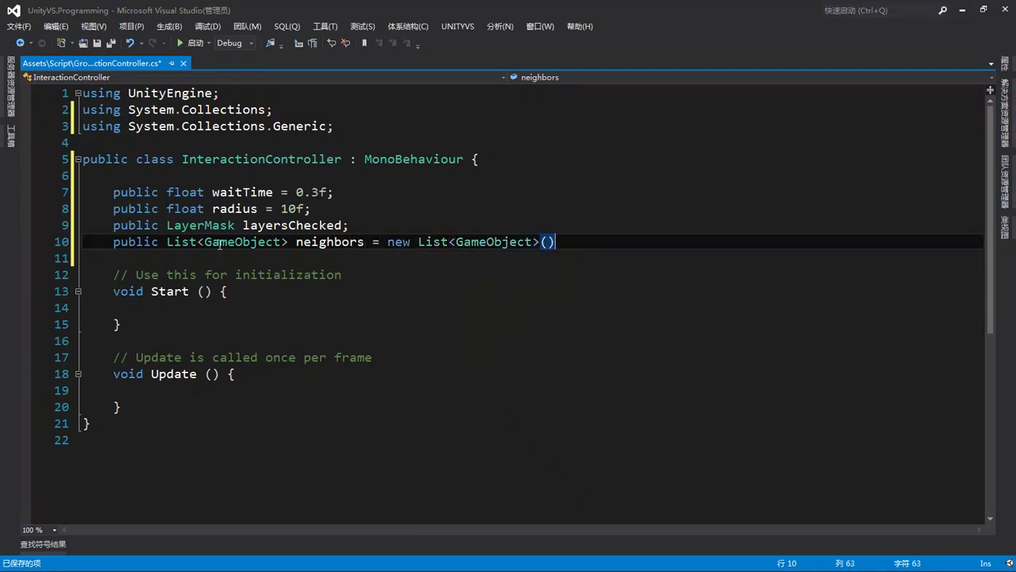
pyautogui.write(';')
pyautogui.press('Return')
pyautogui.write('pr')
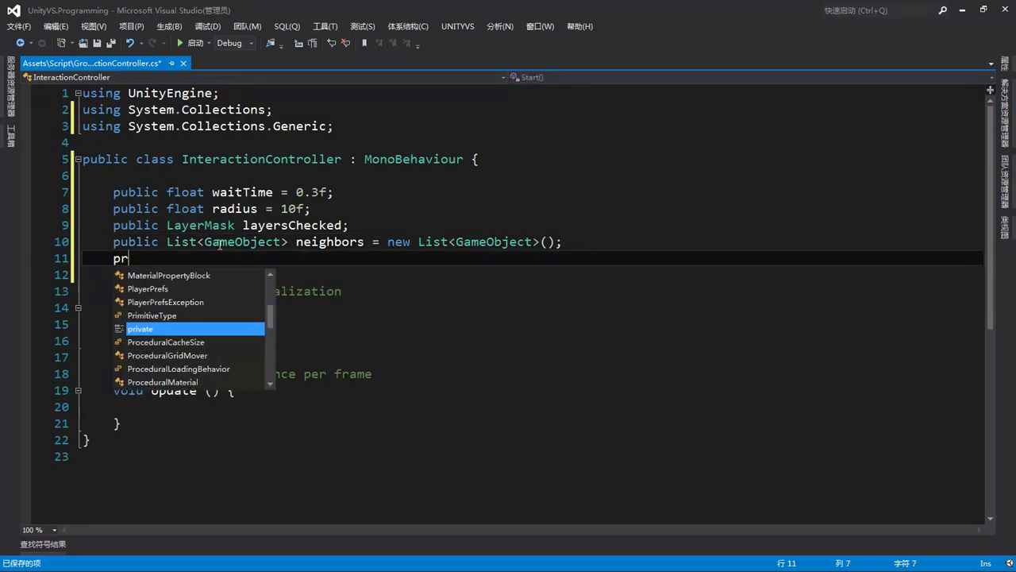
pyautogui.write('i collider')
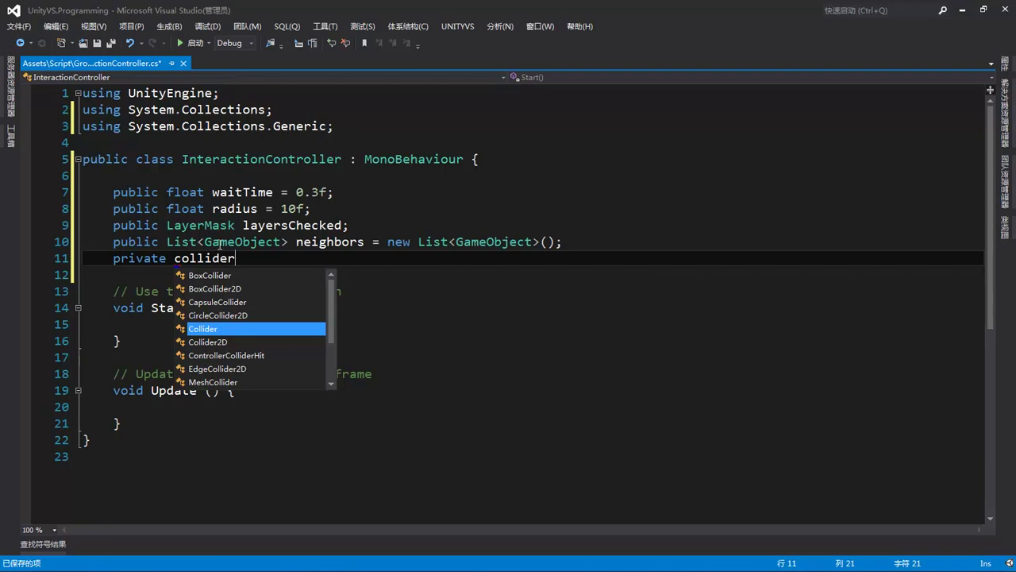
pyautogui.press('Return')
pyautogui.write('[] ')
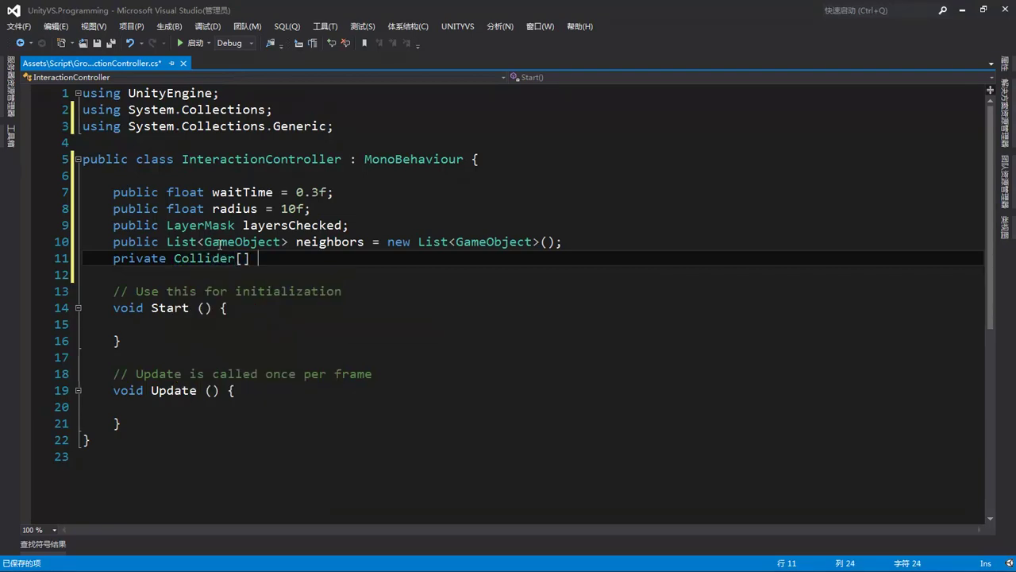
pyautogui.write('colliders;')
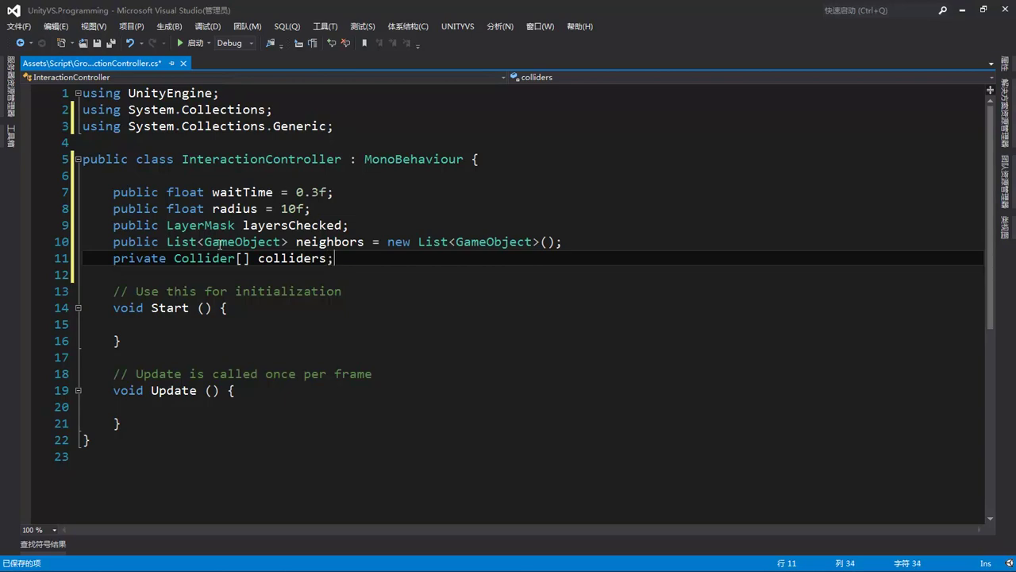
pyautogui.press('Return')
pyautogui.write('r')
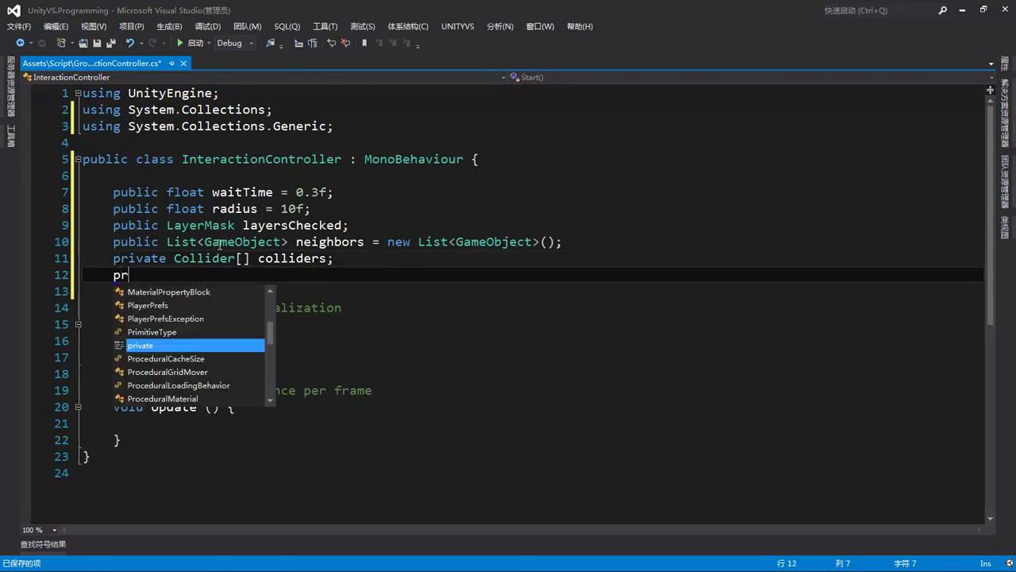
pyautogui.write('ivate float timer')
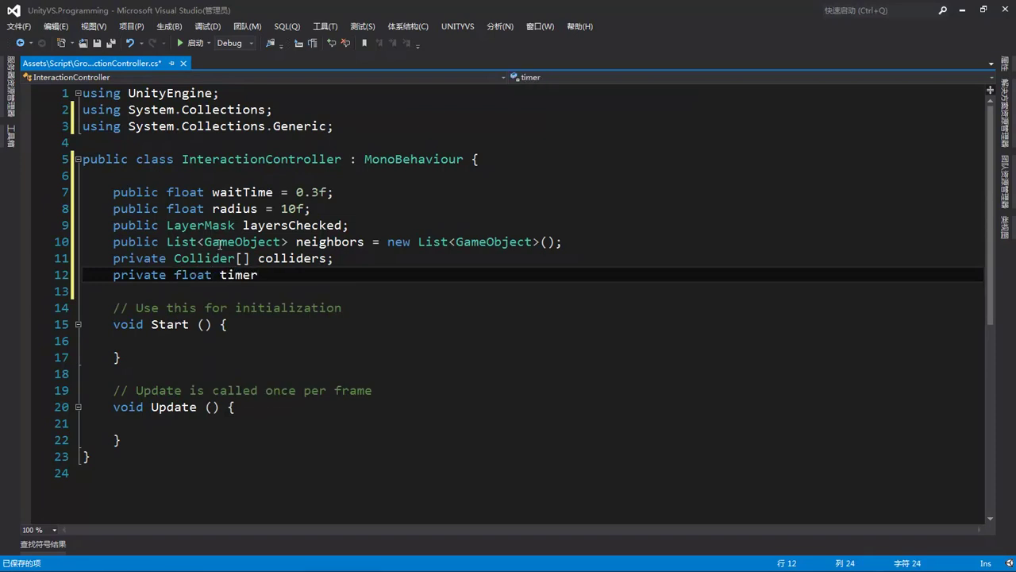
pyautogui.write(' = 0;')
# Save the script and leave a // comment placeholder inside the empty Start method.
pyautogui.hotkey('ctrl', 's')
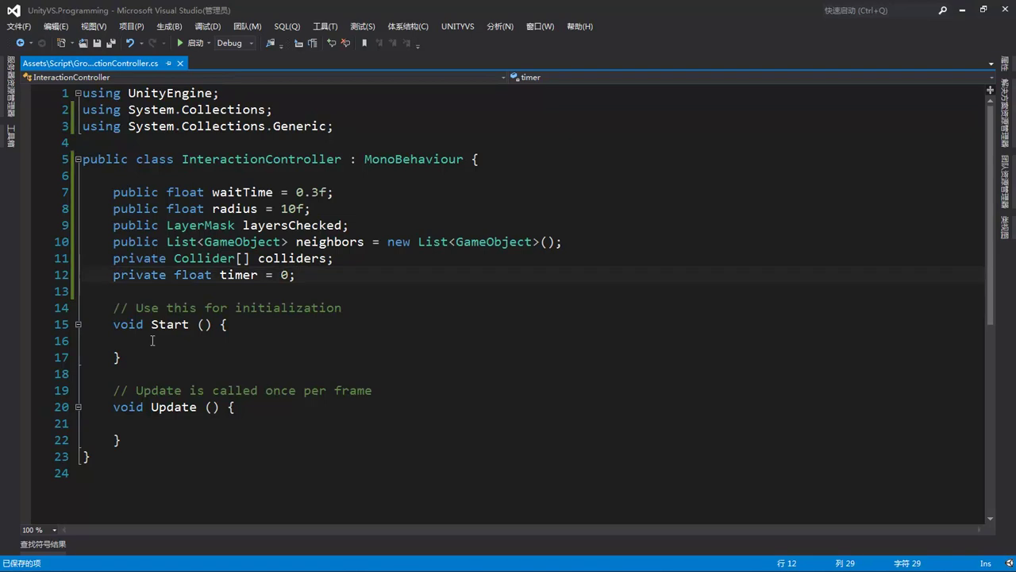
pyautogui.click(419, 341)
pyautogui.press('Tab')
pyautogui.write('//')
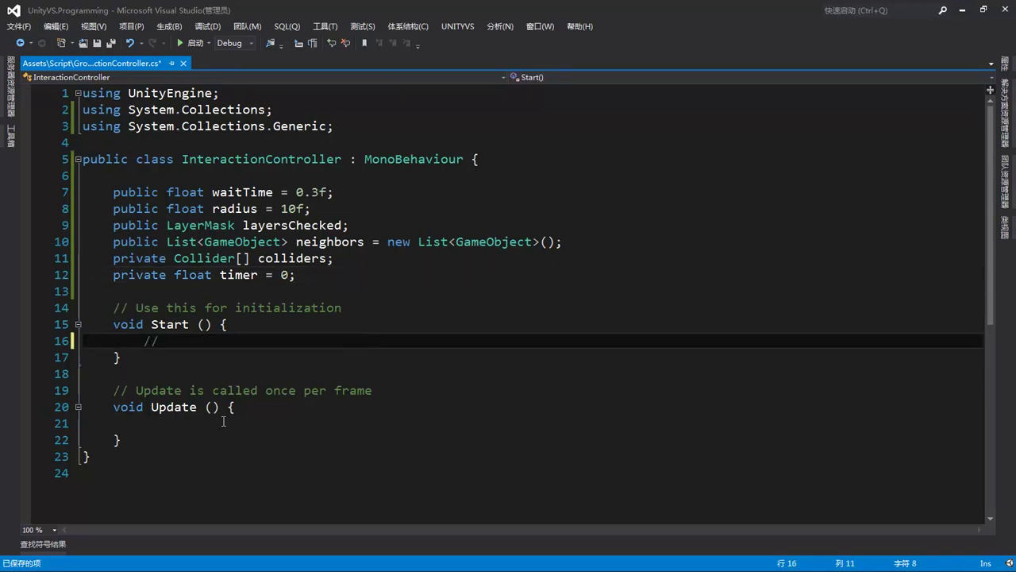
pyautogui.click(193, 426)
pyautogui.scroll(-1, 450, 342)
pyautogui.press('Tab')
pyautogui.scroll(-1, 385, 358)
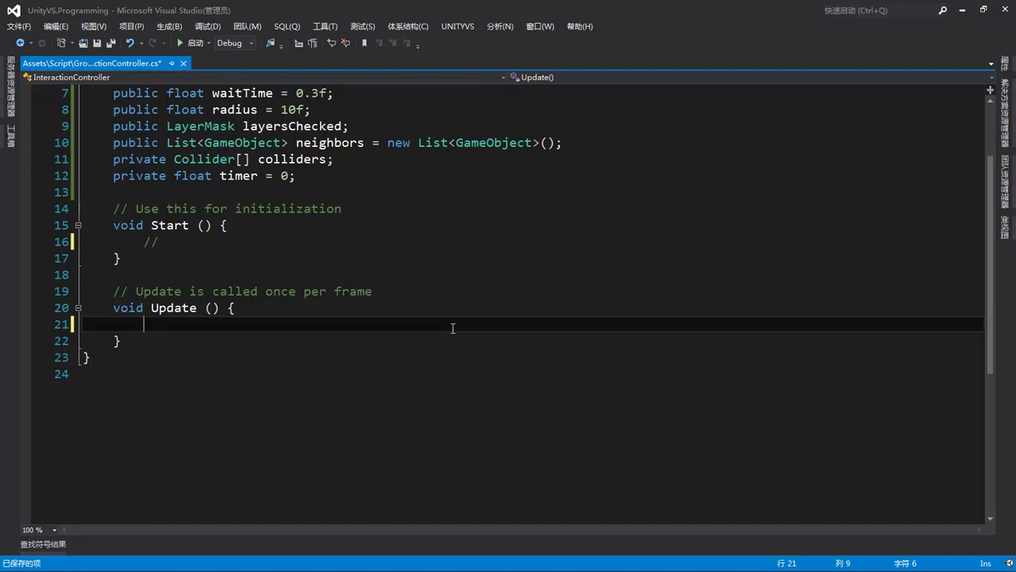
# In Update, add Time.deltaTime to timer each frame.
pyautogui.write('timer += tim')
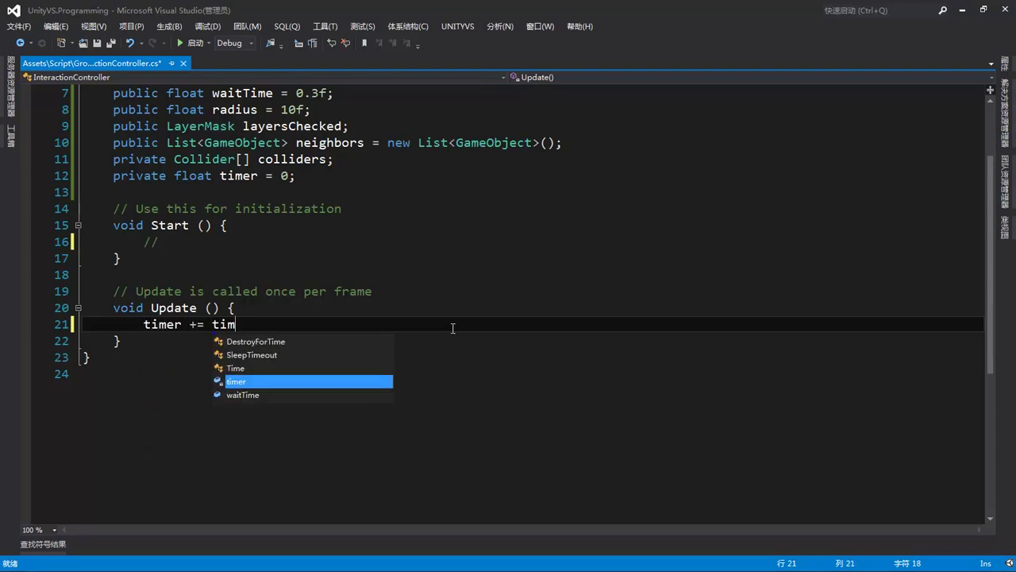
pyautogui.press('Up')
pyautogui.press('Tab')
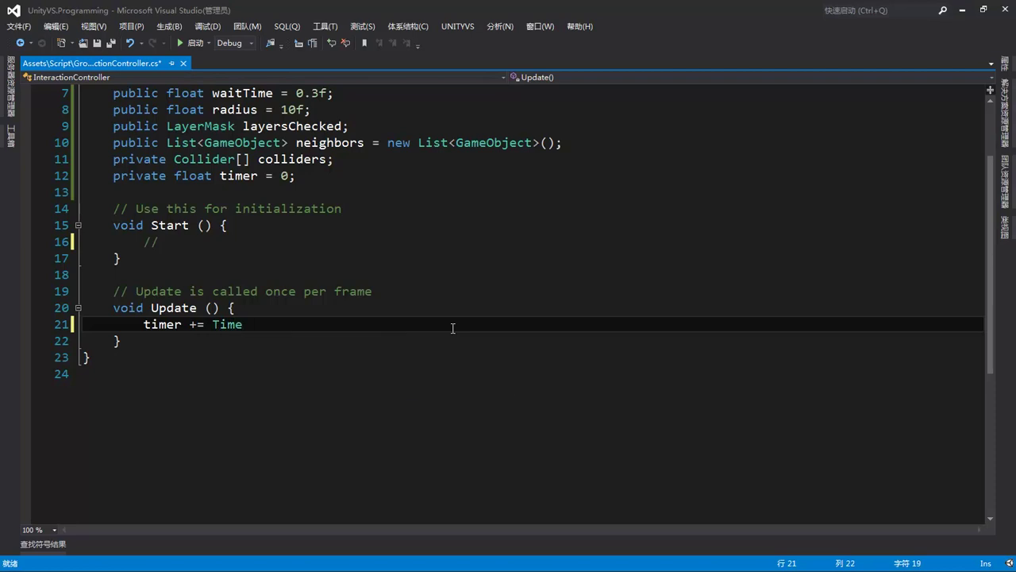
pyautogui.write('.deltaTime;')
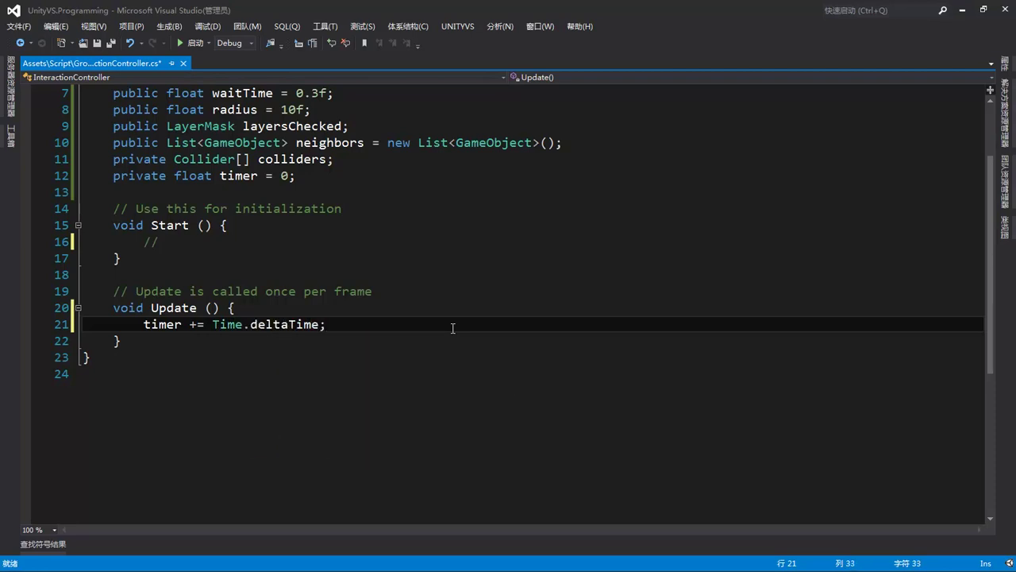
pyautogui.press('Return')
# Add an if (timer > waitTime) block that calls neighbors.Clear().
pyautogui.write('if(')
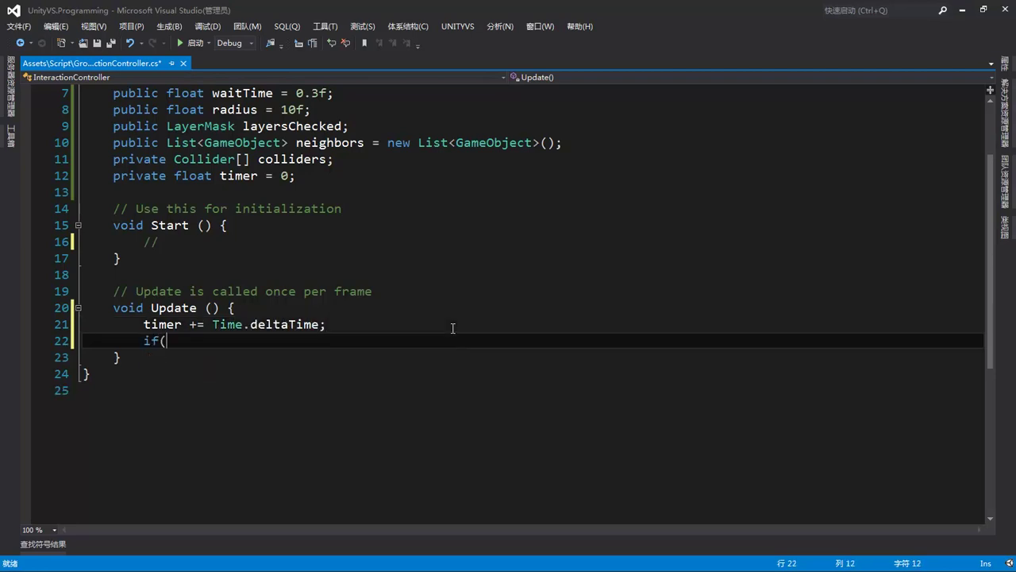
pyautogui.write('timer > ')
pyautogui.write('wait')
pyautogui.press('Tab')
pyautogui.write(') {')
pyautogui.press('Return')
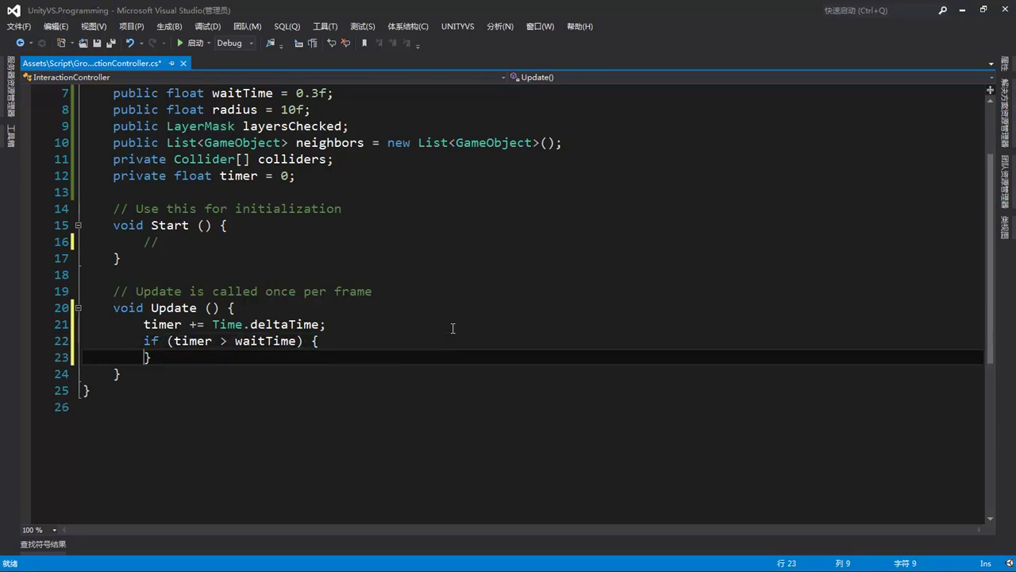
pyautogui.write('ne')
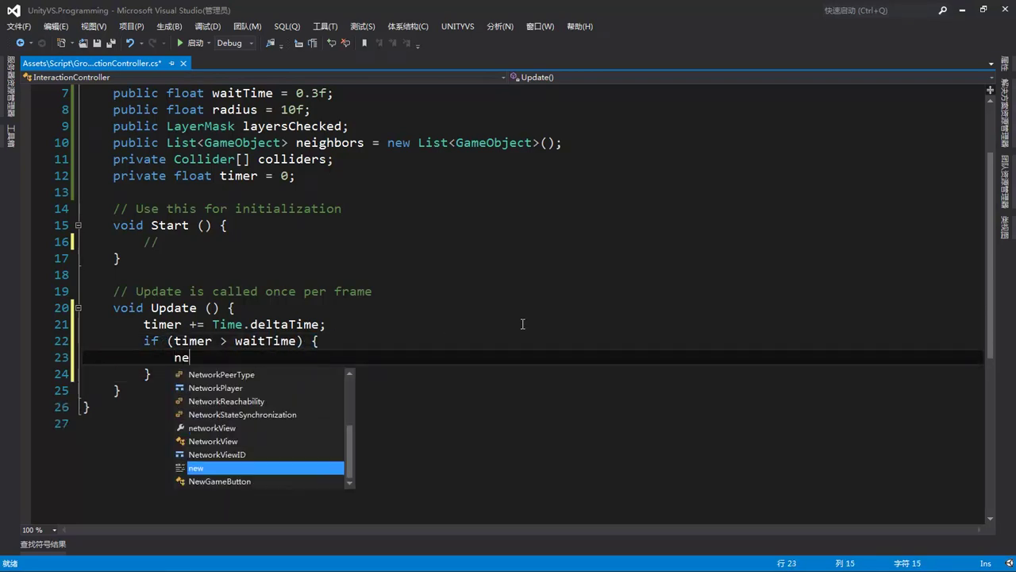
pyautogui.write('i')
pyautogui.press('Tab')
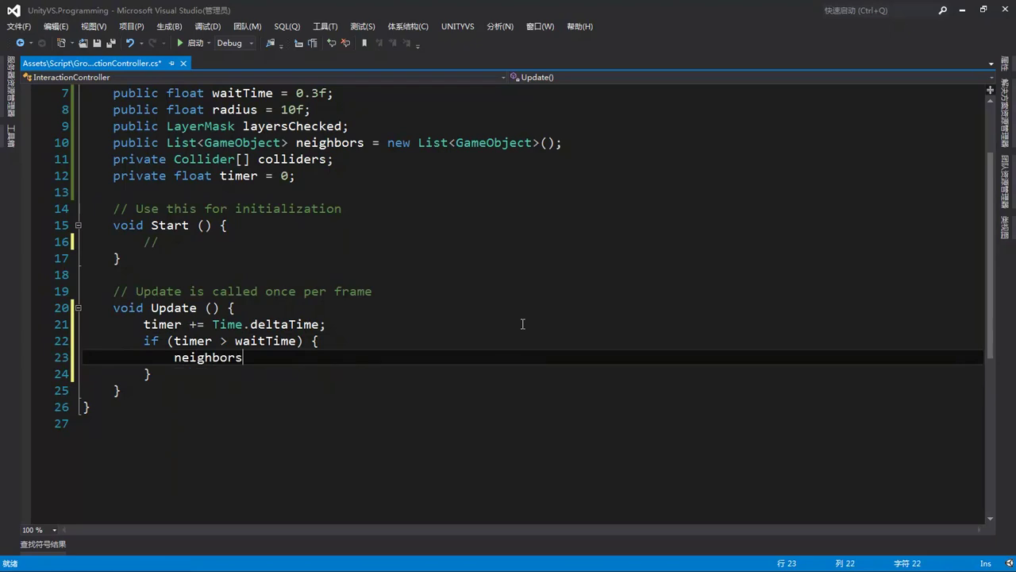
pyautogui.write('.c')
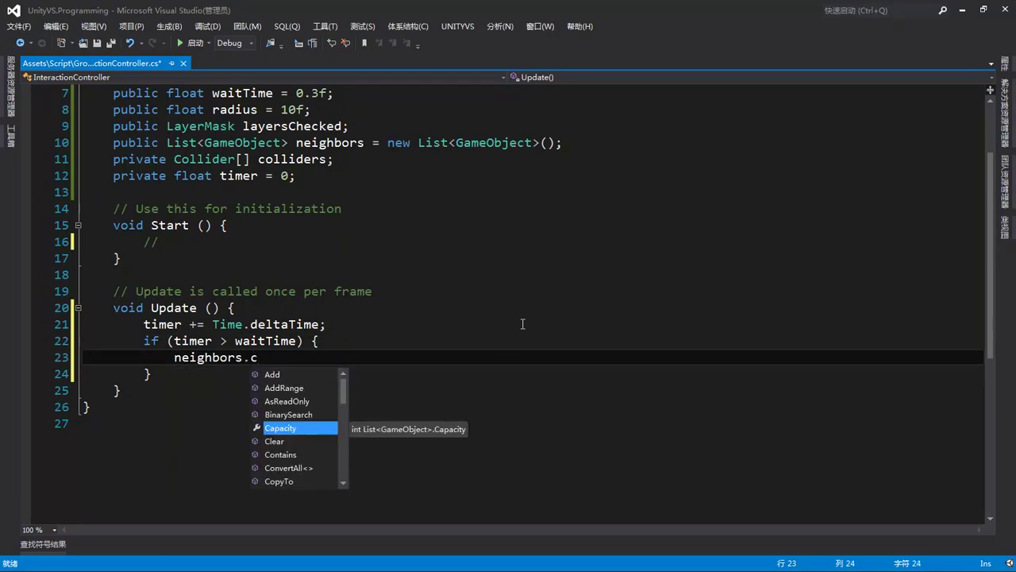
pyautogui.write('l')
pyautogui.press('Tab')
pyautogui.write('();')
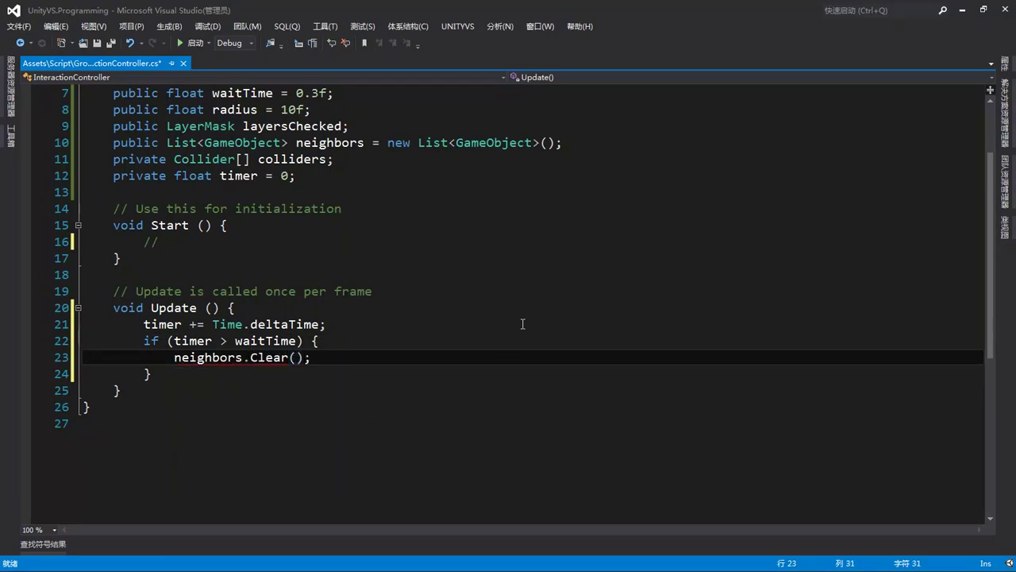
pyautogui.press('Return')
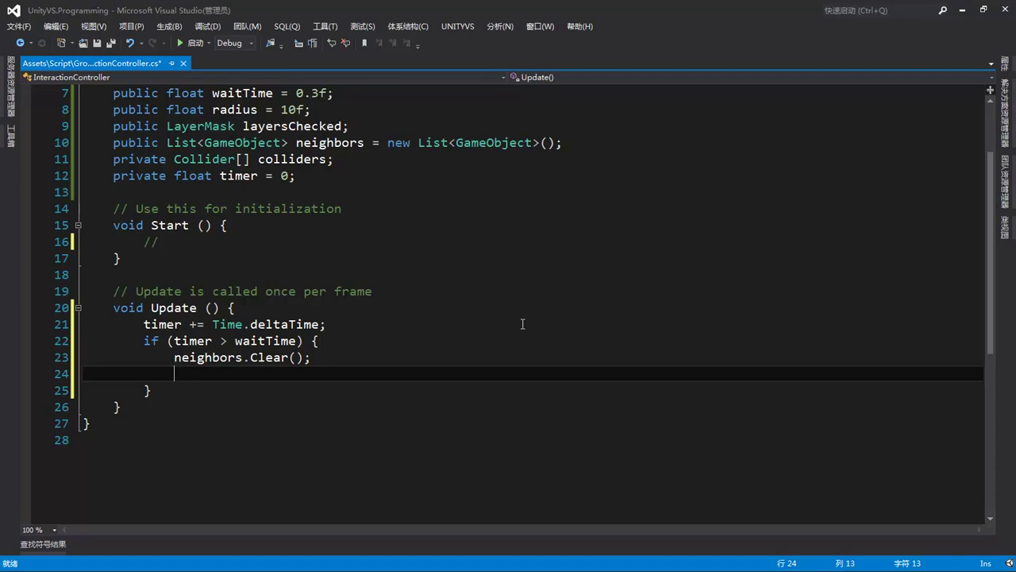
# Assign colliders = Physics.OverlapSphere(transform.position, radius, layersChecked) inside the if block.
pyautogui.write('col')
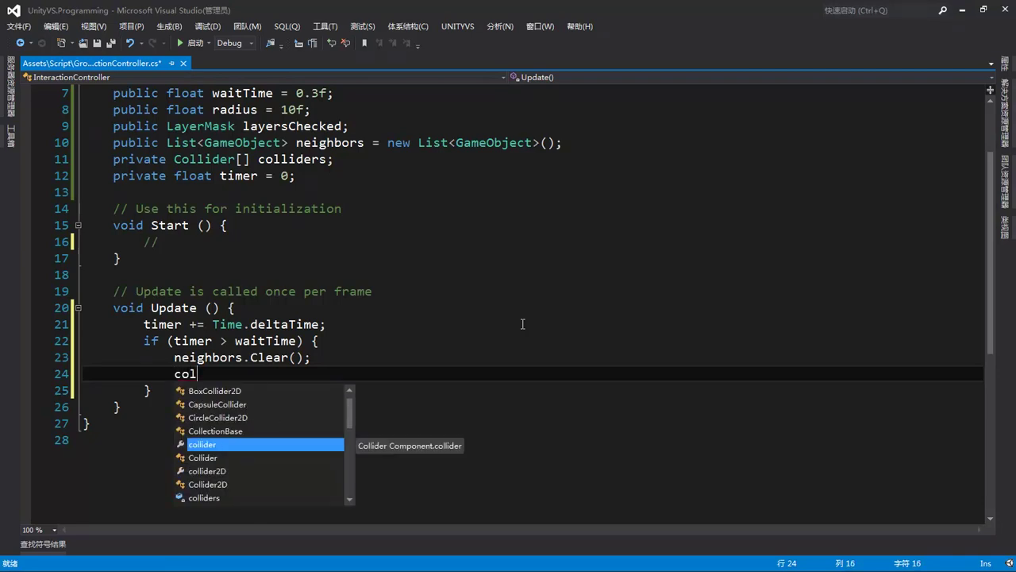
pyautogui.write('lider = phy')
pyautogui.press('Tab')
pyautogui.write('.')
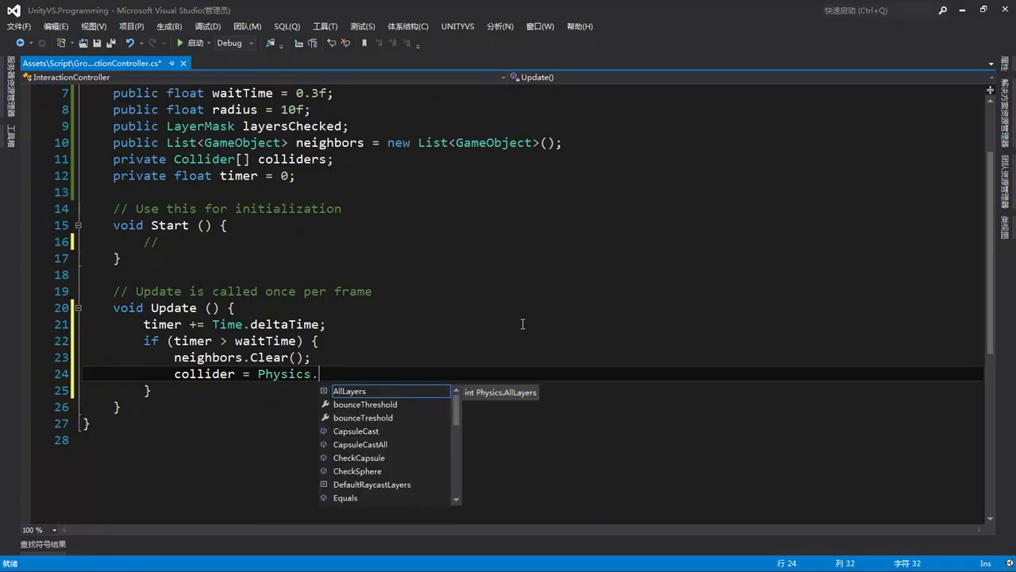
pyautogui.write('over')
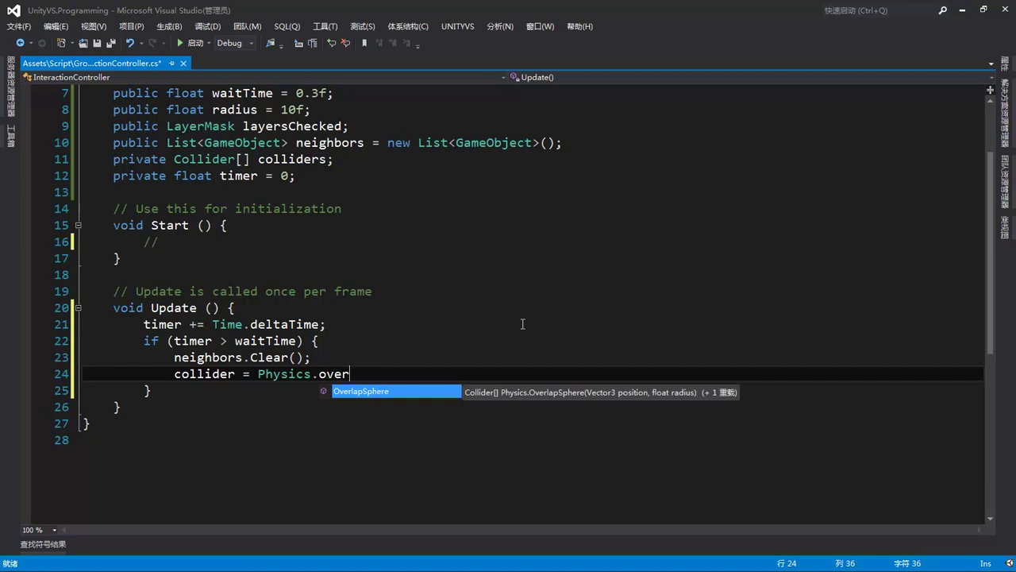
pyautogui.press('Tab')
pyautogui.write('(t')
pyautogui.write(');')
pyautogui.press('Left')
pyautogui.press('Left')
pyautogui.write('tran')
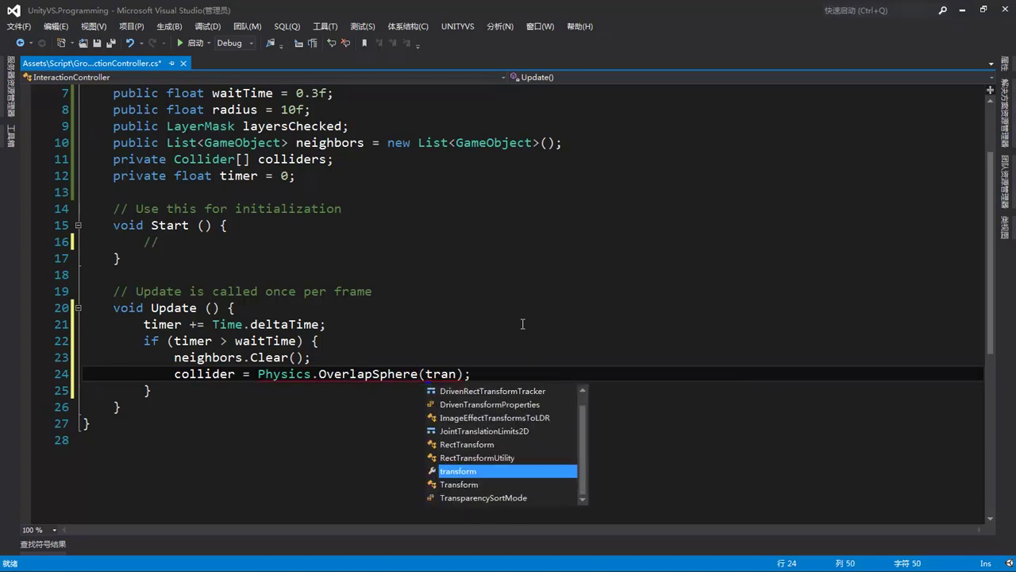
pyautogui.press('Tab')
pyautogui.write('.po')
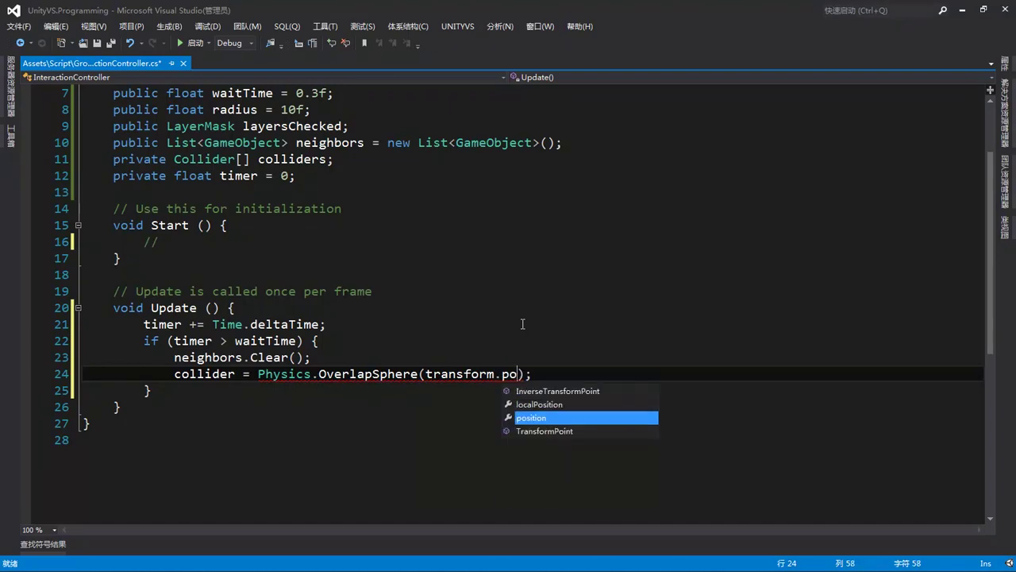
pyautogui.press('Tab')
pyautogui.write(', ')
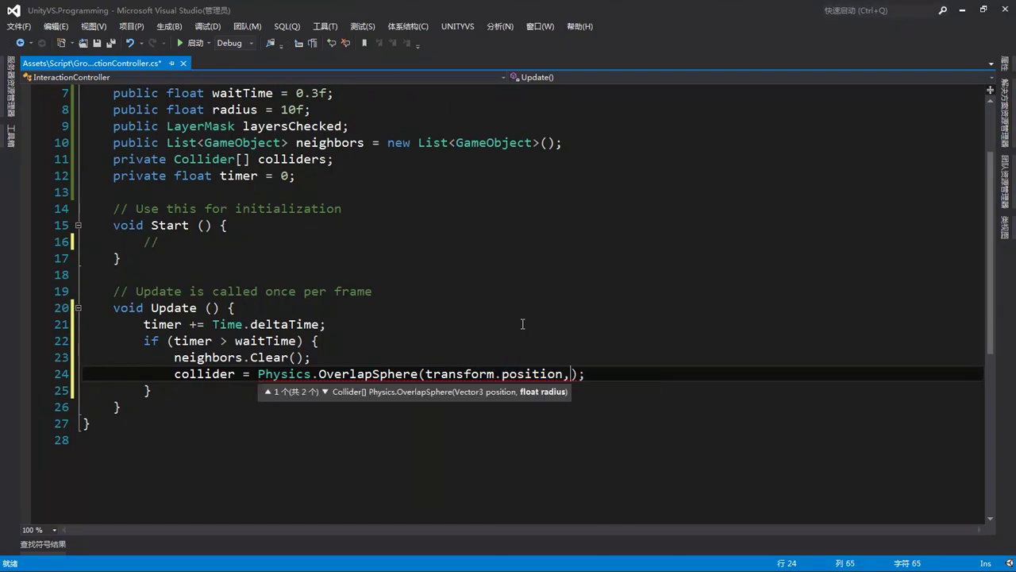
pyautogui.write('ran')
pyautogui.press('BackSpace')
pyautogui.write('d')
pyautogui.press('Tab')
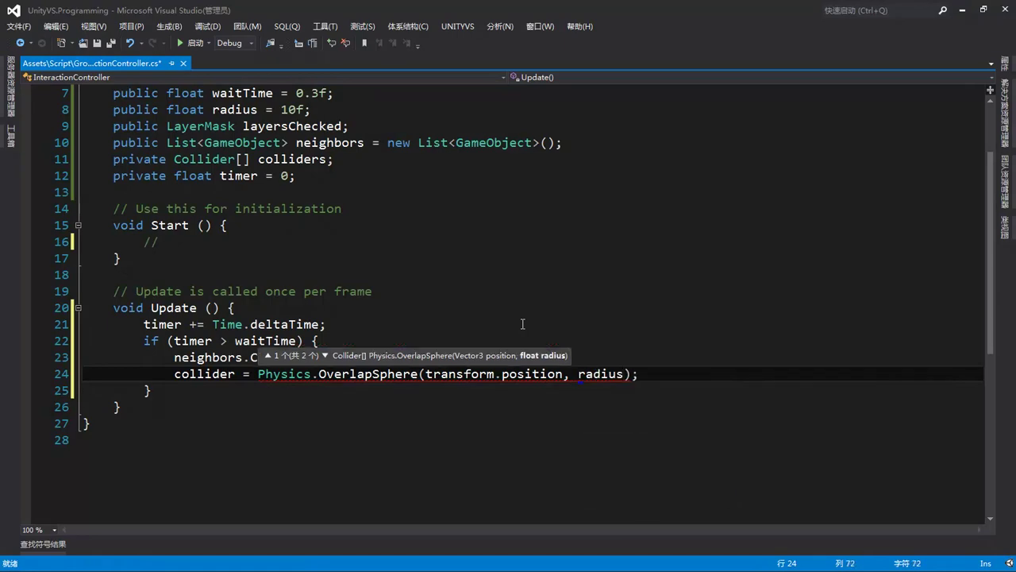
pyautogui.write(', ')
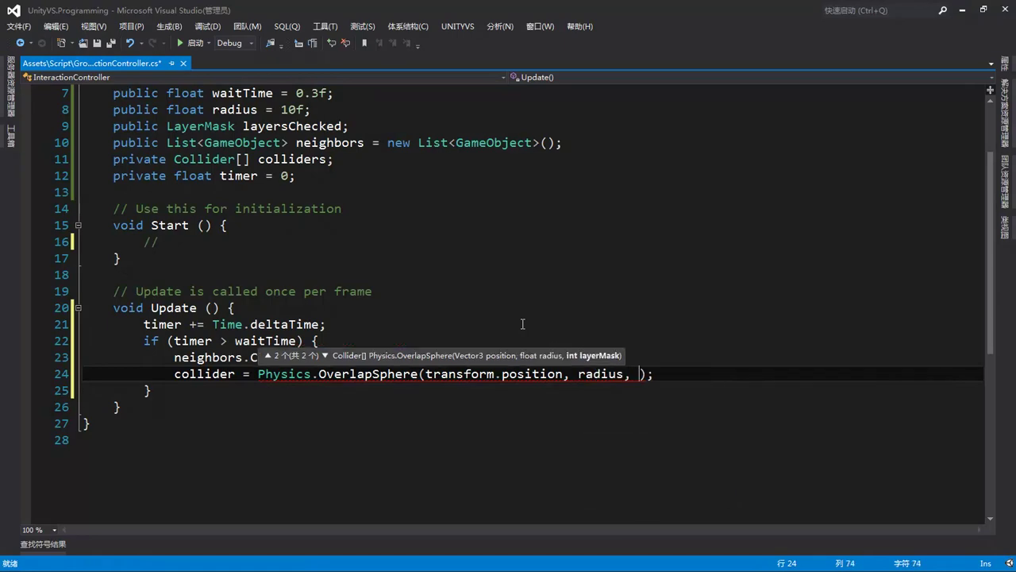
pyautogui.write('layers')
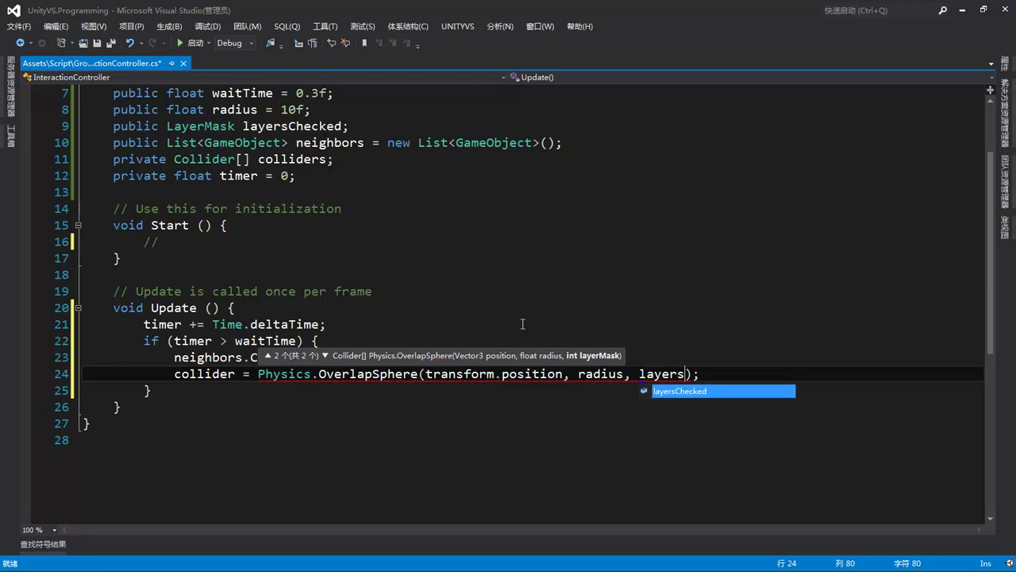
pyautogui.press('Tab')
pyautogui.press('End')
pyautogui.press('Return')
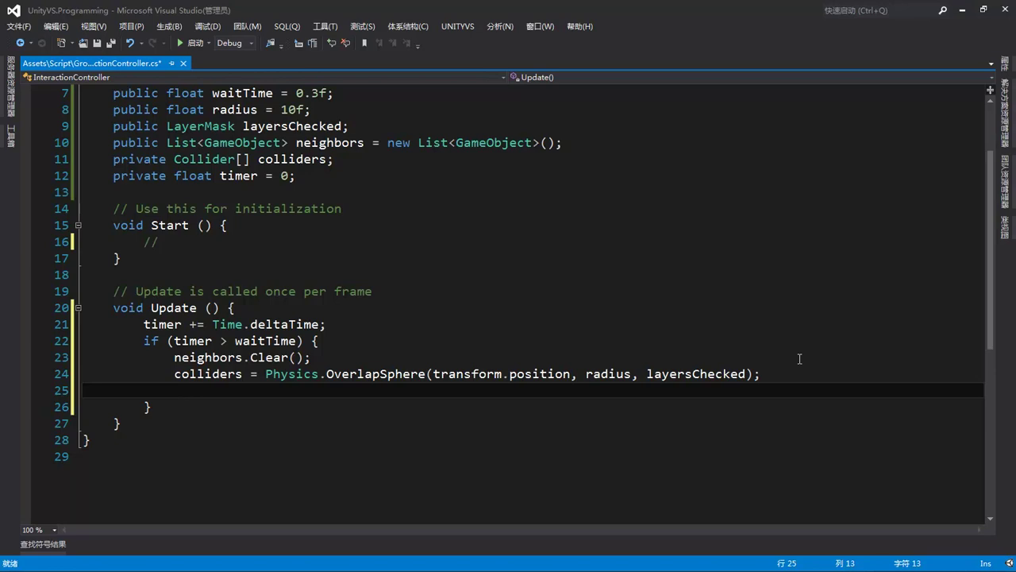
# Add a for loop running i from 0 to colliders.Length.
pyautogui.write('for')
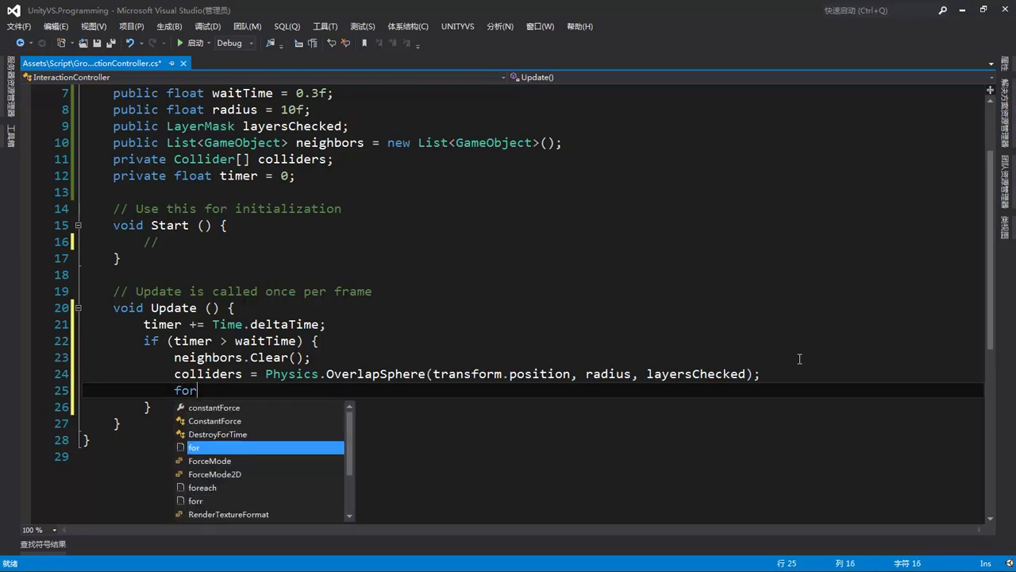
pyautogui.press('Escape')
pyautogui.write('()')
pyautogui.press('Left')
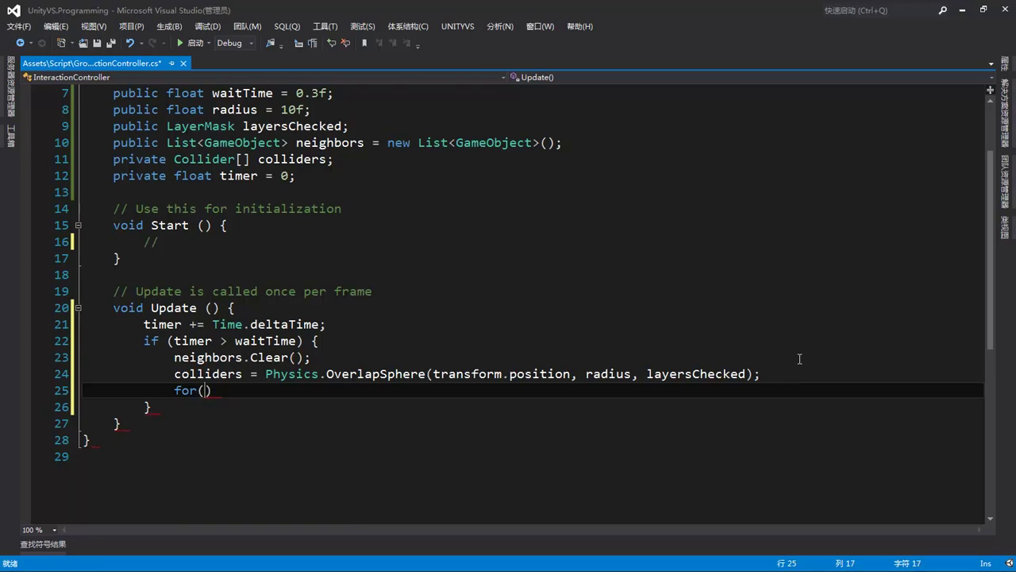
pyautogui.write('int ')
pyautogui.write('i = 0; ')
pyautogui.write('i < ')
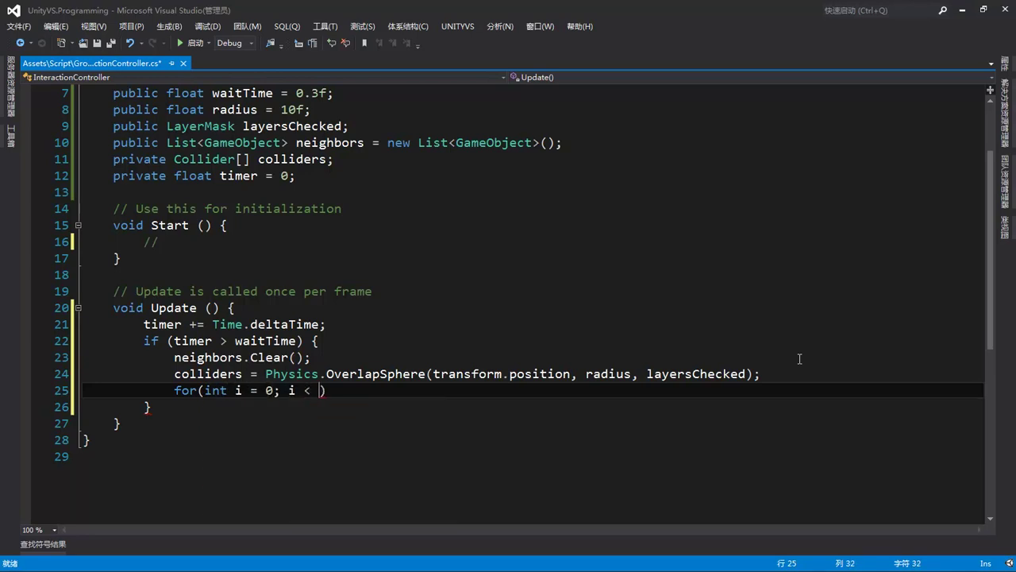
pyautogui.write('colliders')
pyautogui.press('Escape')
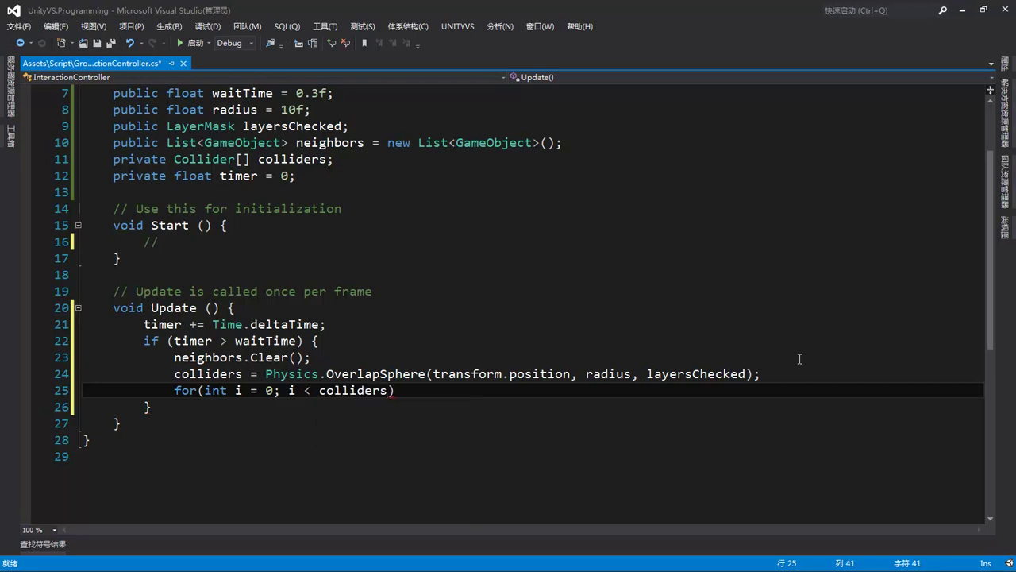
pyautogui.write('.le')
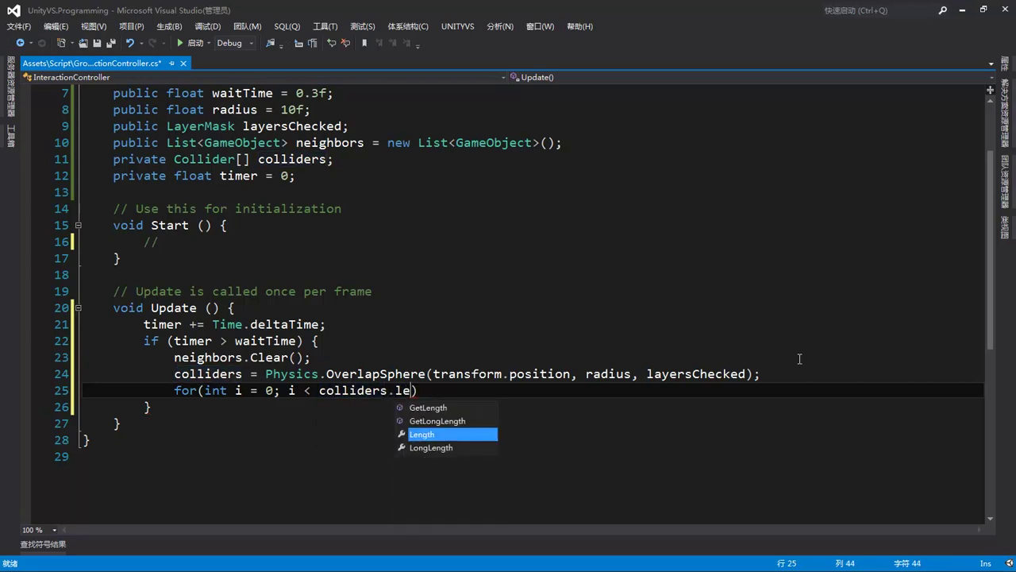
pyautogui.write('; i ++){')
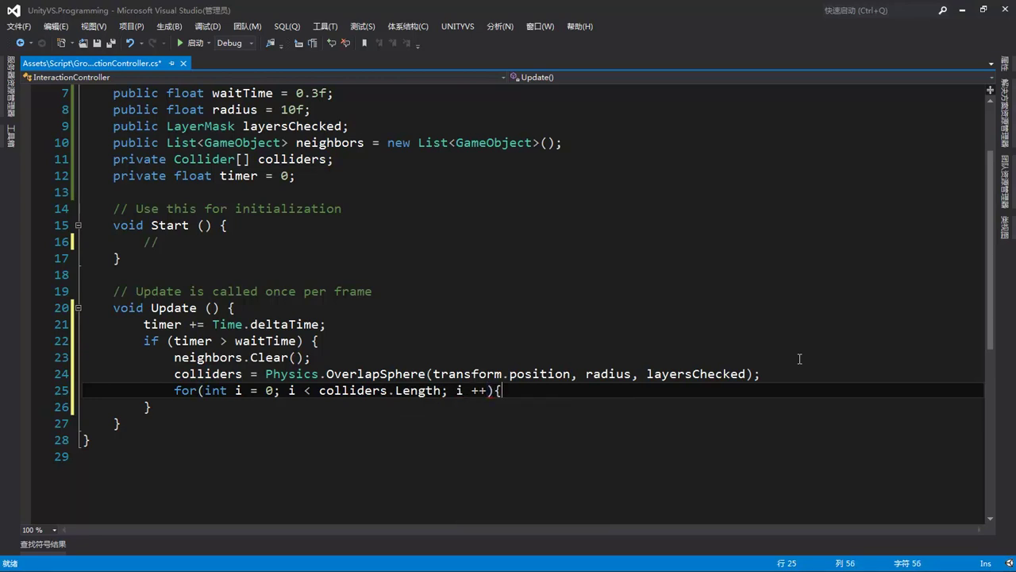
pyautogui.press('Return')
# Inside the loop, start an if testing colliders[i].GetComponent<AIObject>().
pyautogui.write('if')
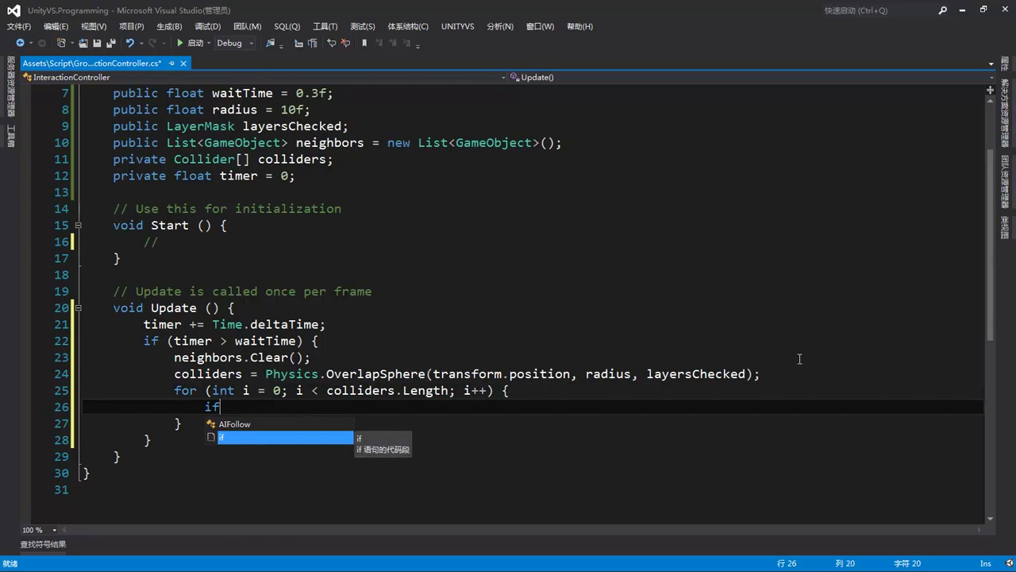
pyautogui.write('()')
pyautogui.press('Left')
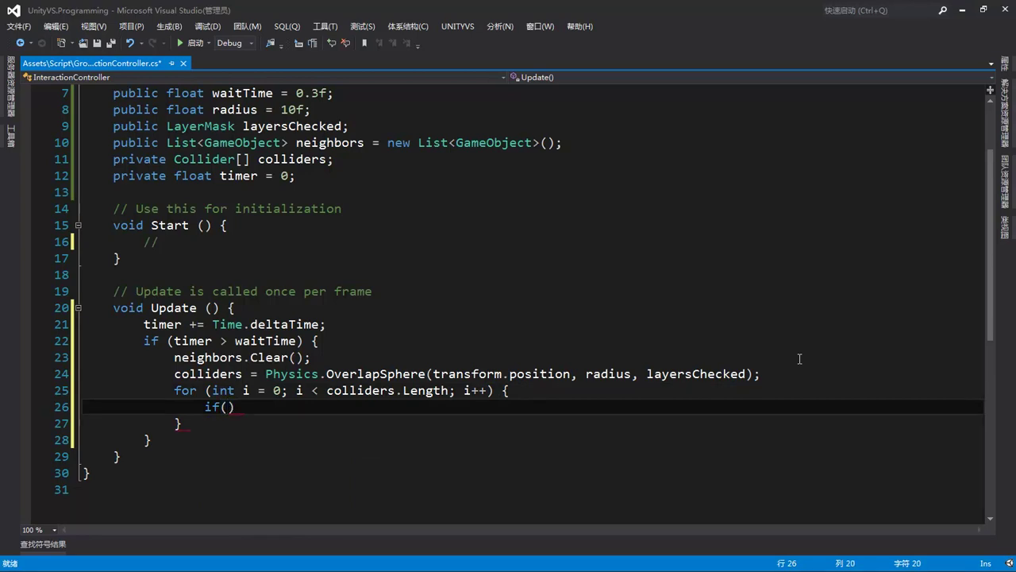
pyautogui.write('coll')
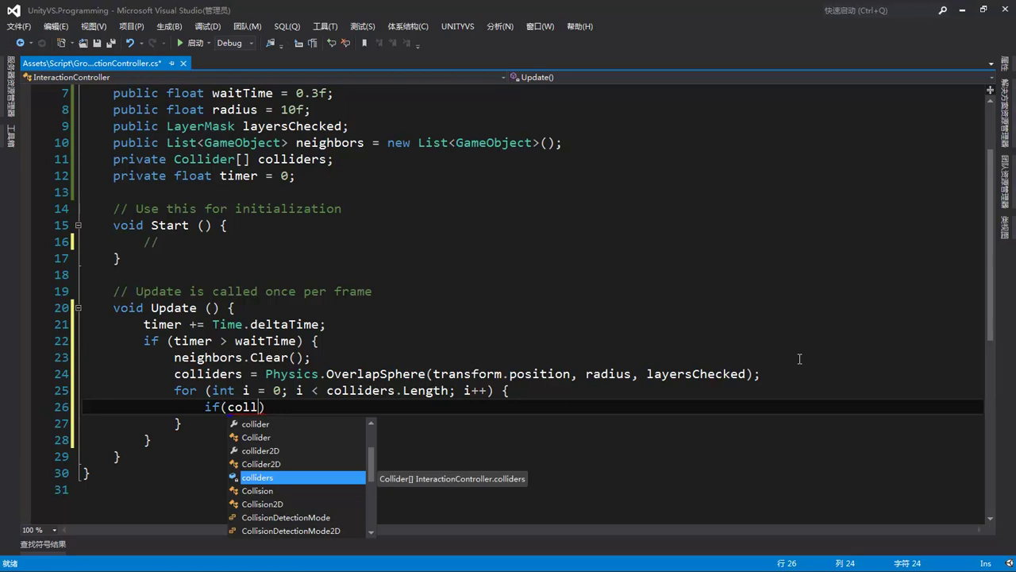
pyautogui.press('Tab')
pyautogui.write('[')
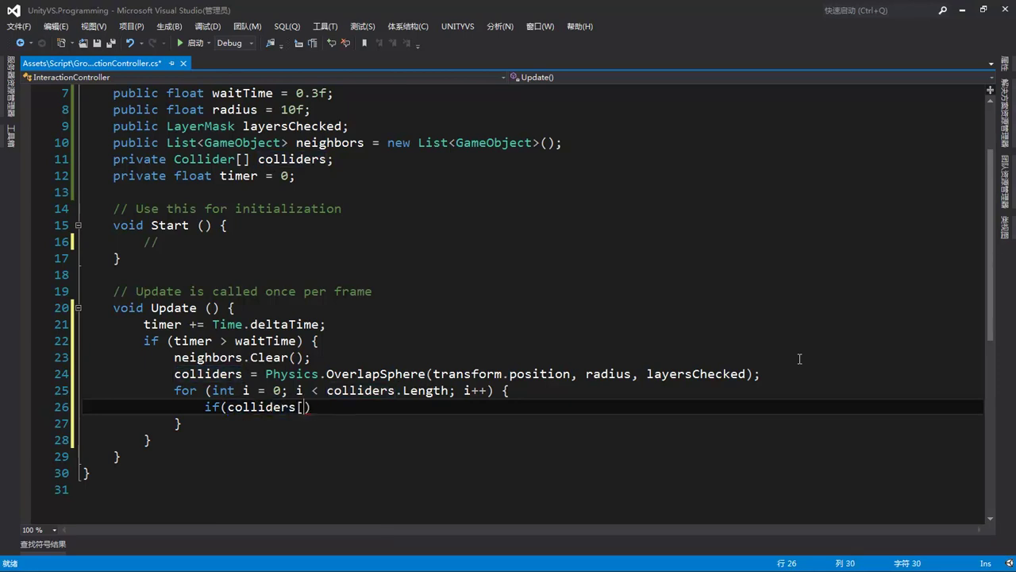
pyautogui.write('i]')
pyautogui.write('.g')
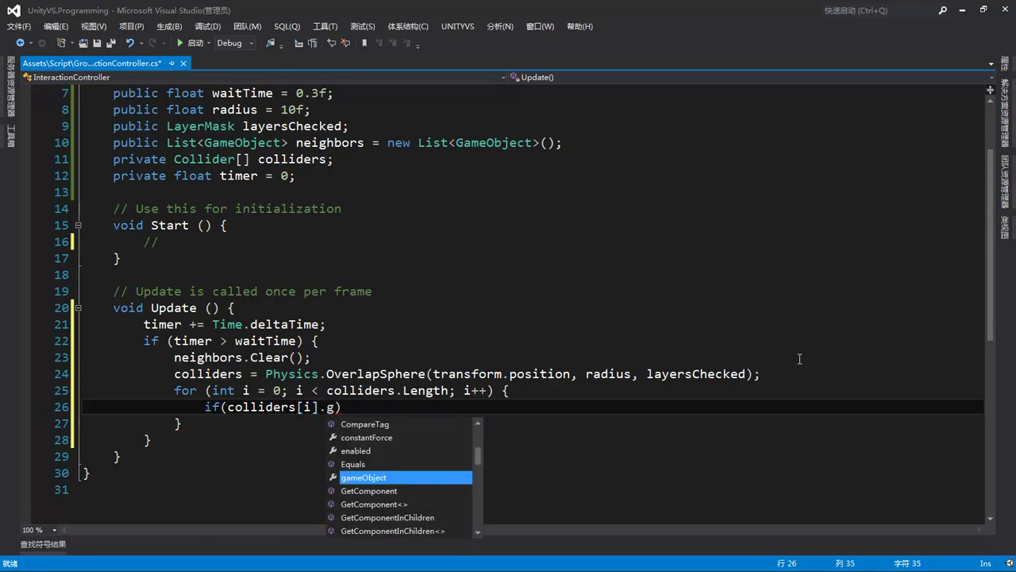
pyautogui.write('et')
pyautogui.press('Tab')
pyautogui.write('<ob>')
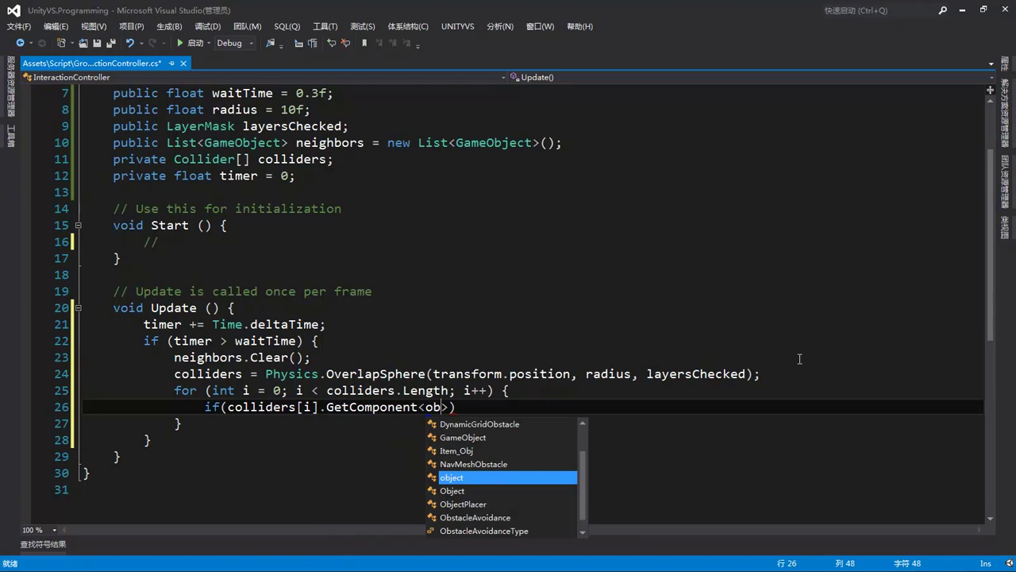
pyautogui.press('BackSpace')
pyautogui.press('BackSpace')
pyautogui.write('aib')
pyautogui.press('BackSpace')
pyautogui.write('o')
pyautogui.press('Tab')
# Extend the condition with && colliders[i].gameObject != gameObject.
pyautogui.write('>')
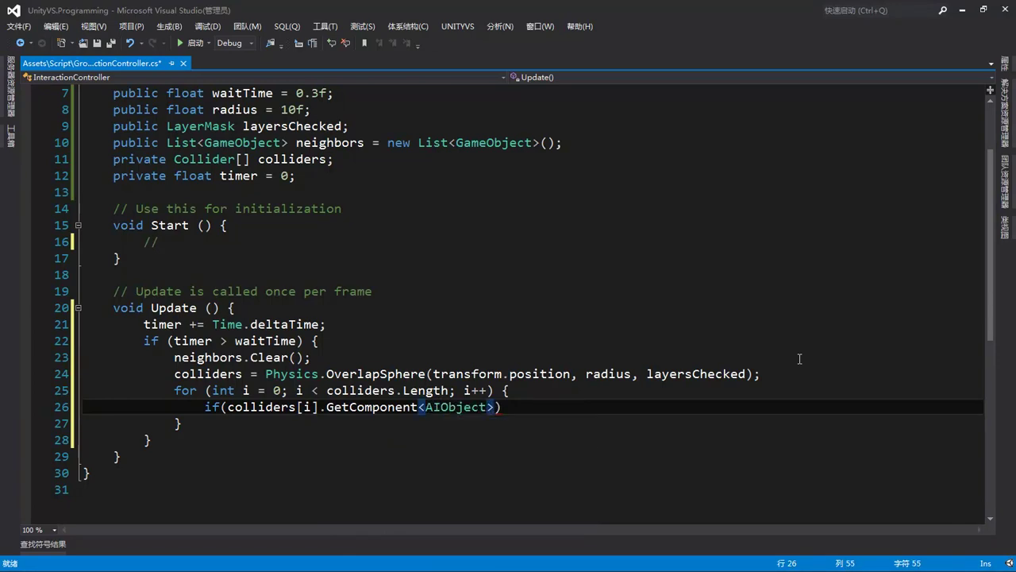
pyautogui.write('() &&')
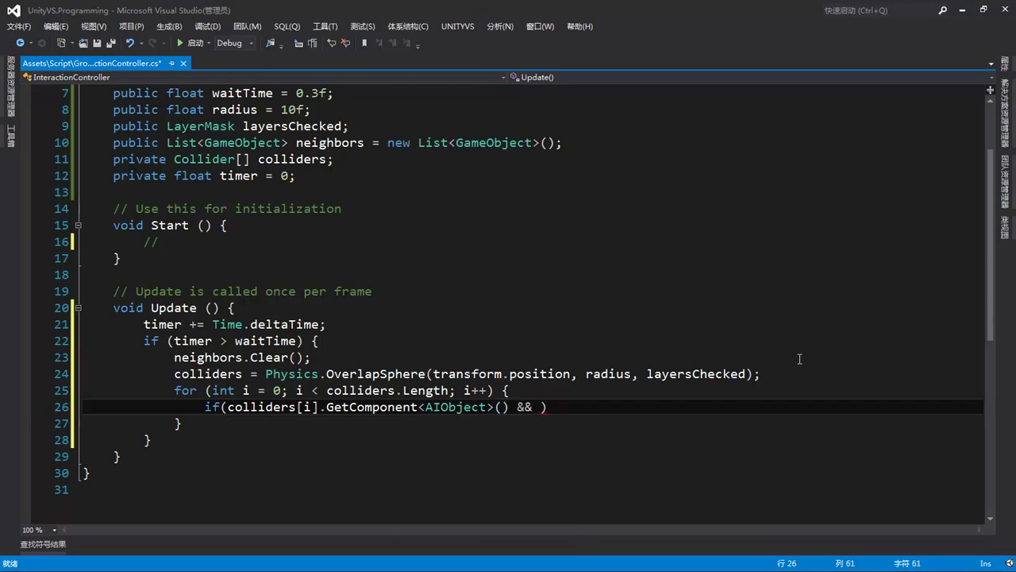
pyautogui.write(' coll')
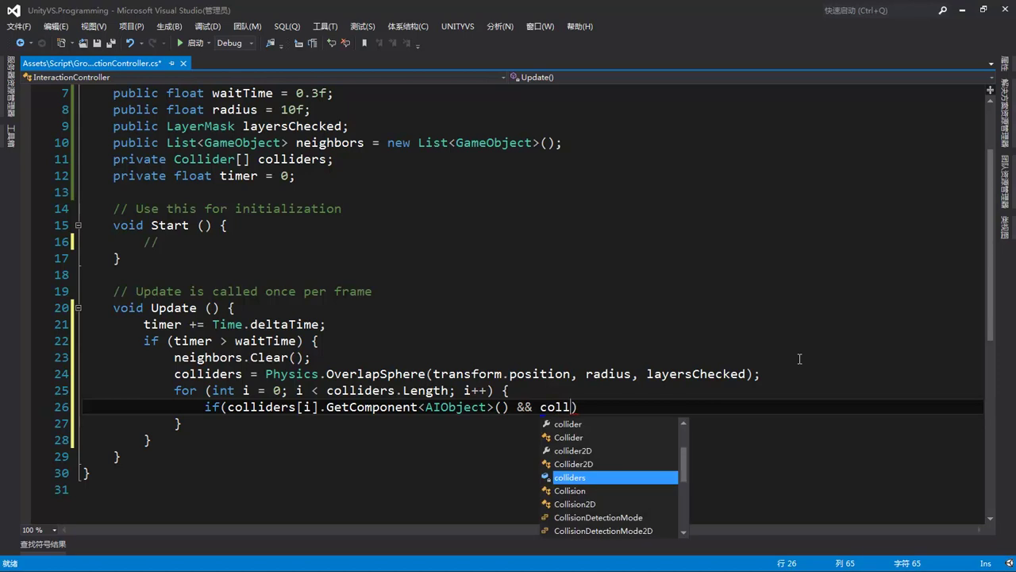
pyautogui.press('Tab')
pyautogui.write('[')
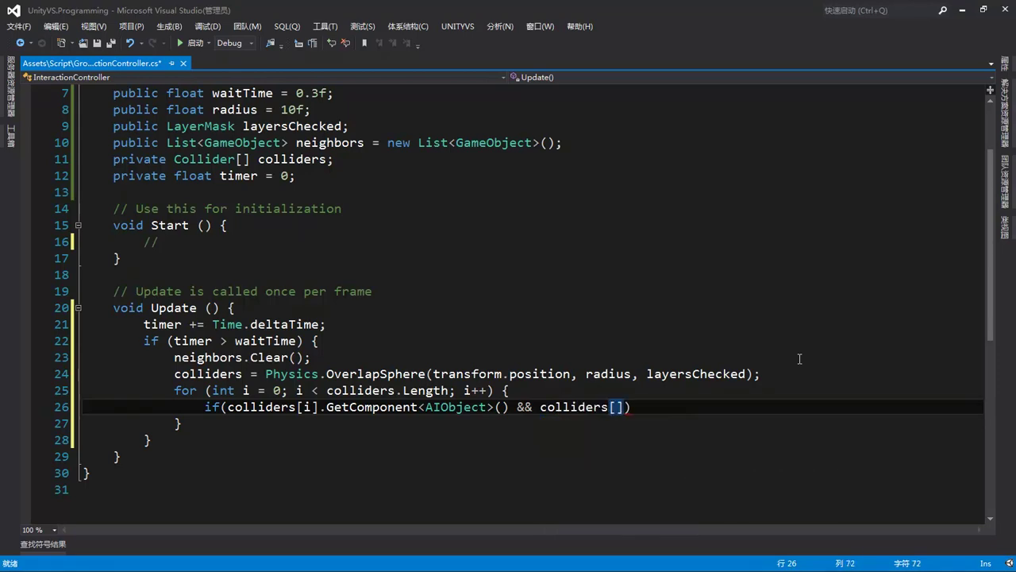
pyautogui.write('i]')
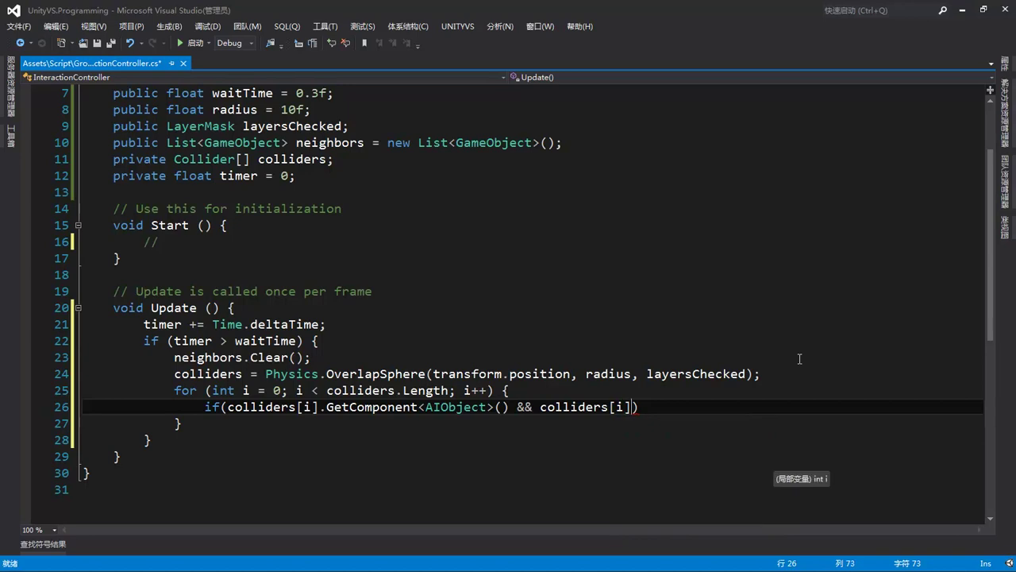
pyautogui.write('.g')
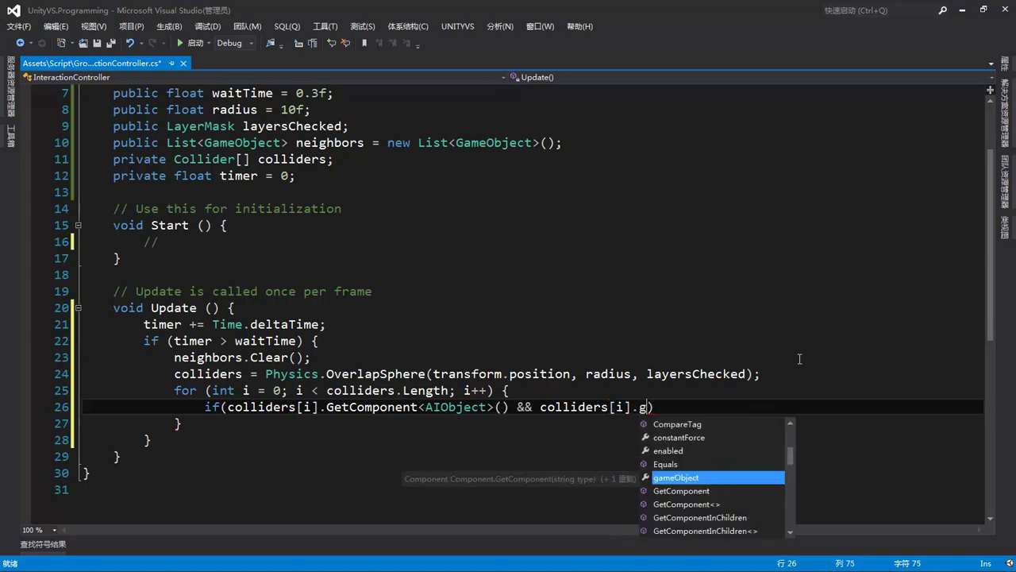
pyautogui.write('a')
pyautogui.press('Tab')
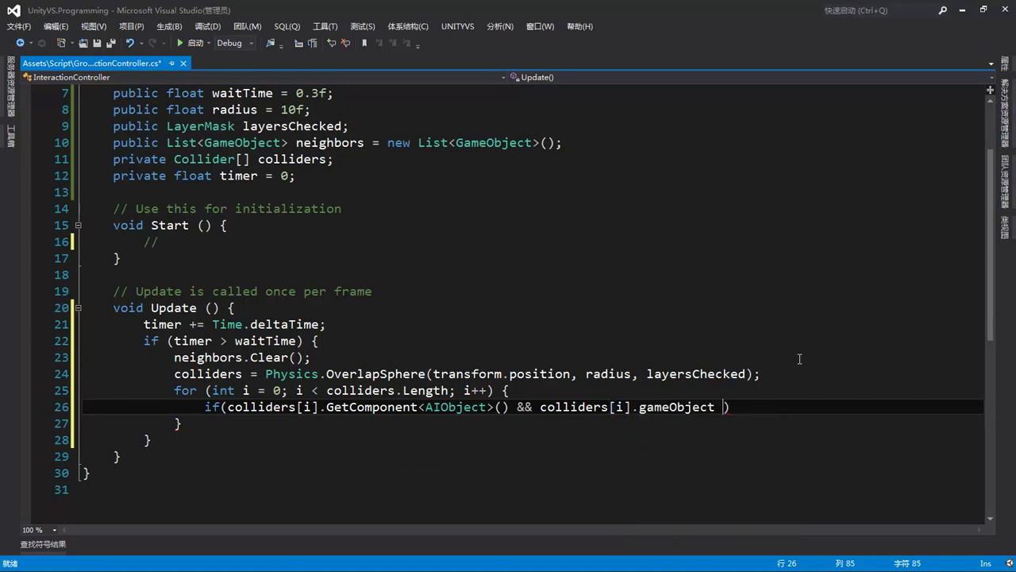
pyautogui.write('!= ')
pyautogui.write('ga')
pyautogui.press('Tab')
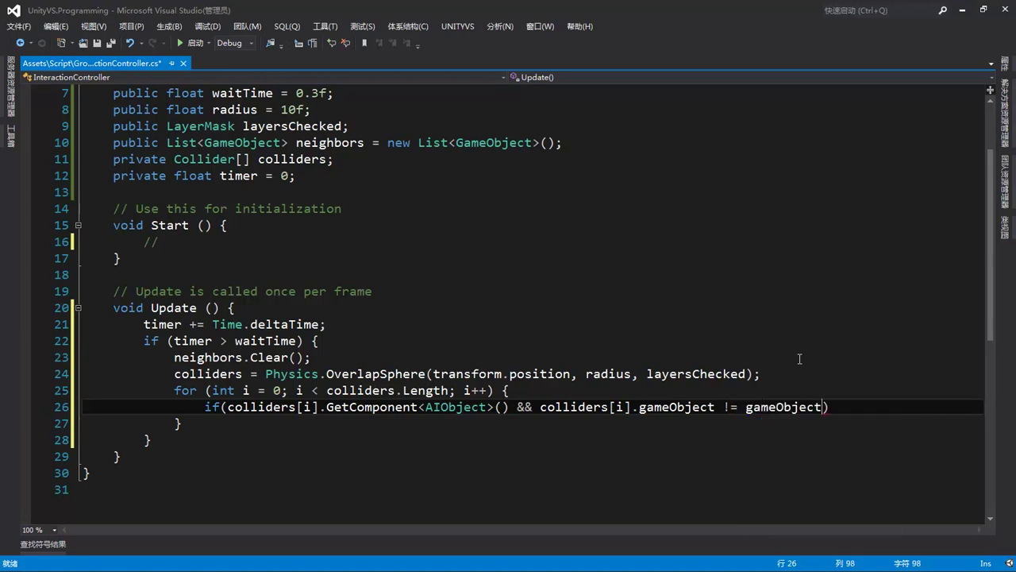
pyautogui.press('Return')
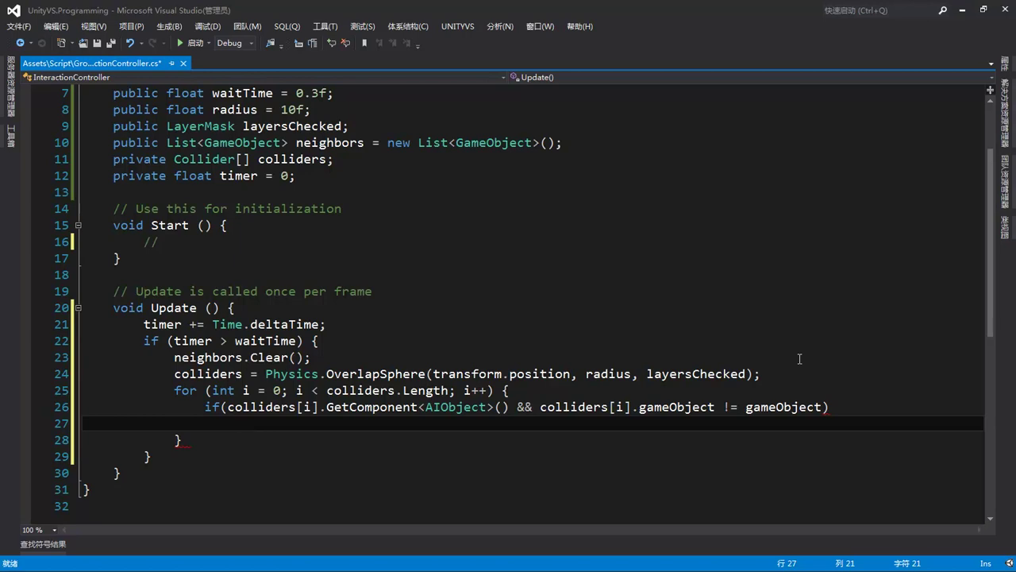
# Inside the if, add colliders[i].gameObject to the neighbors list.
pyautogui.write('ne')
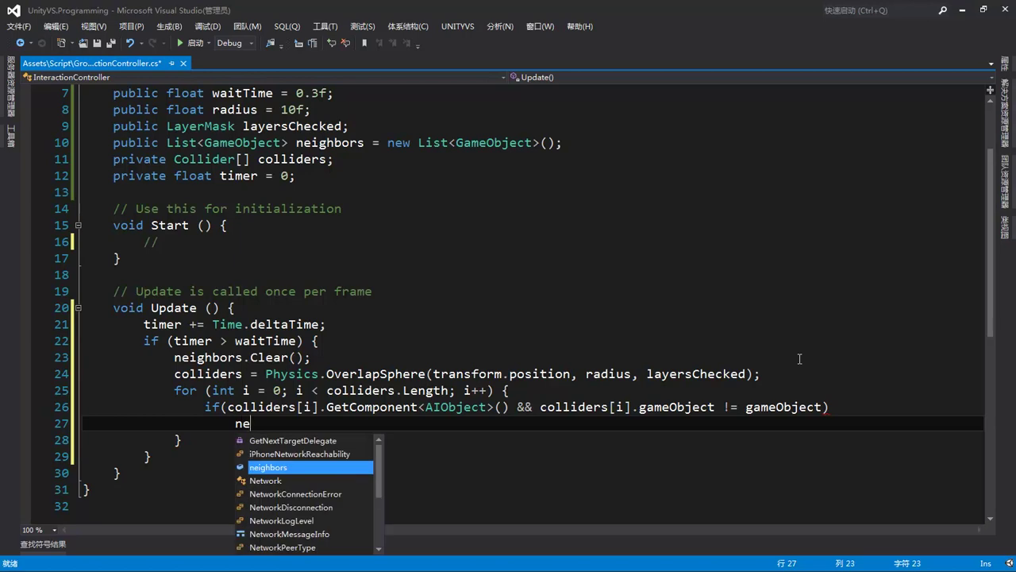
pyautogui.write('ig')
pyautogui.press('Tab')
pyautogui.write('.Add()')
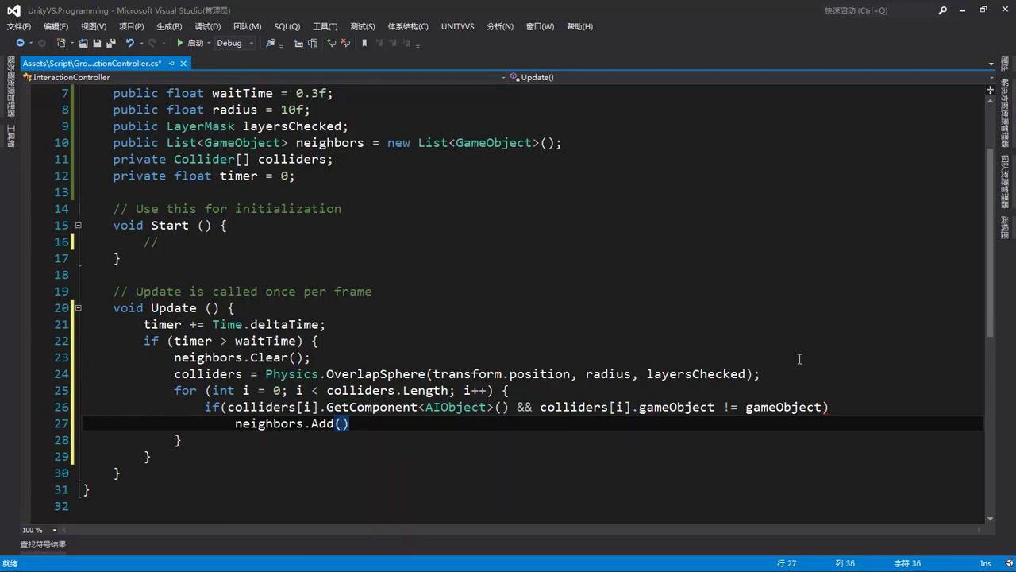
pyautogui.write(';')
pyautogui.press('Left')
pyautogui.press('Left')
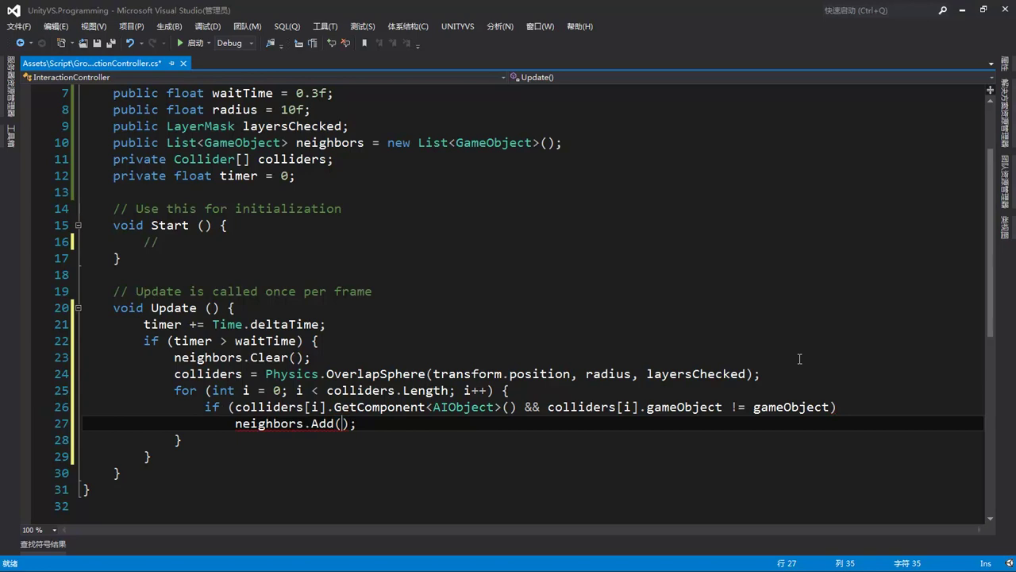
pyautogui.write('coll')
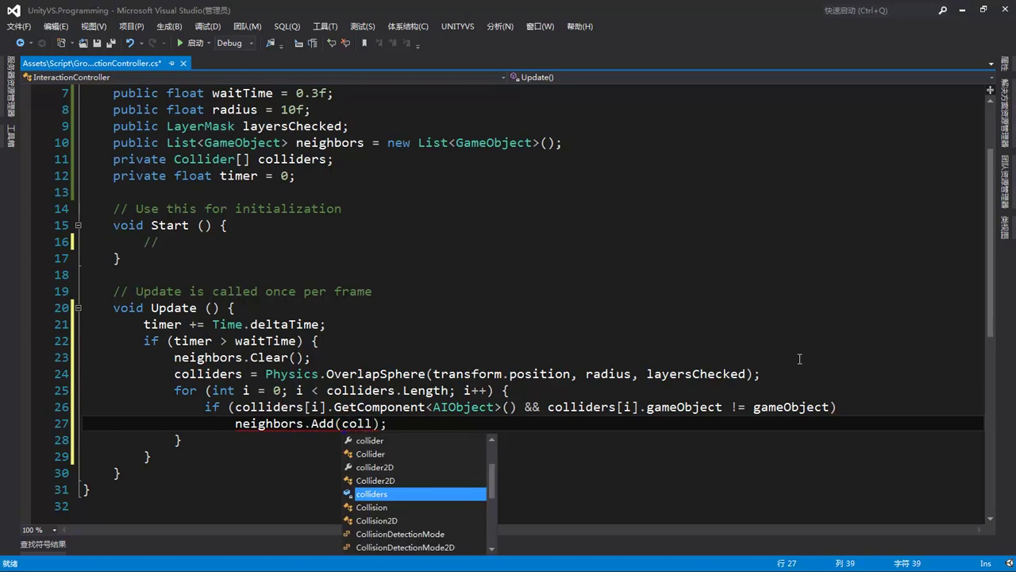
pyautogui.press('Tab')
pyautogui.write('[')
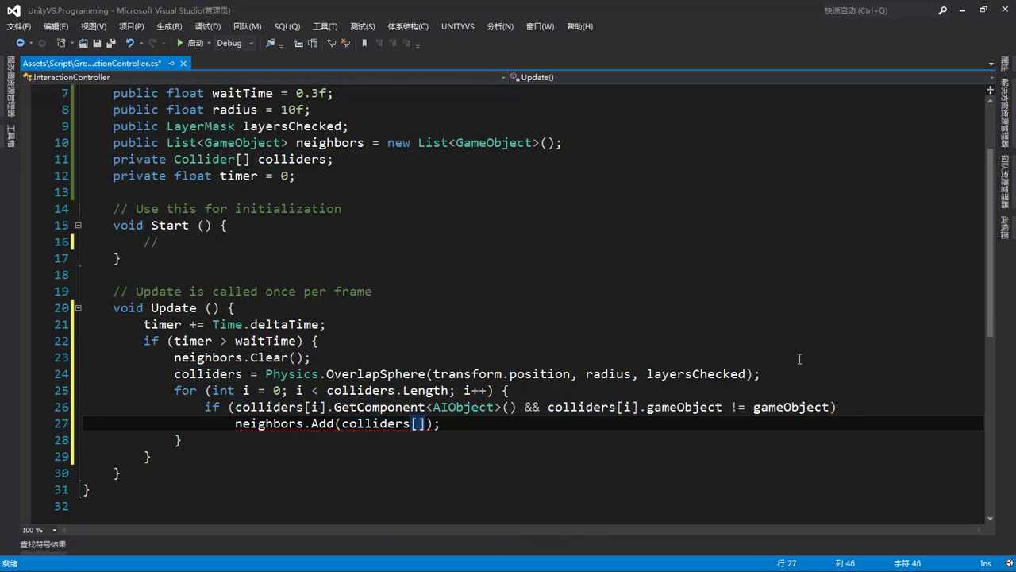
pyautogui.write('i].ga')
pyautogui.press('Tab')
# Reset timer = 0 after the loop and save the script.
pyautogui.press('Down')
pyautogui.press('Return')
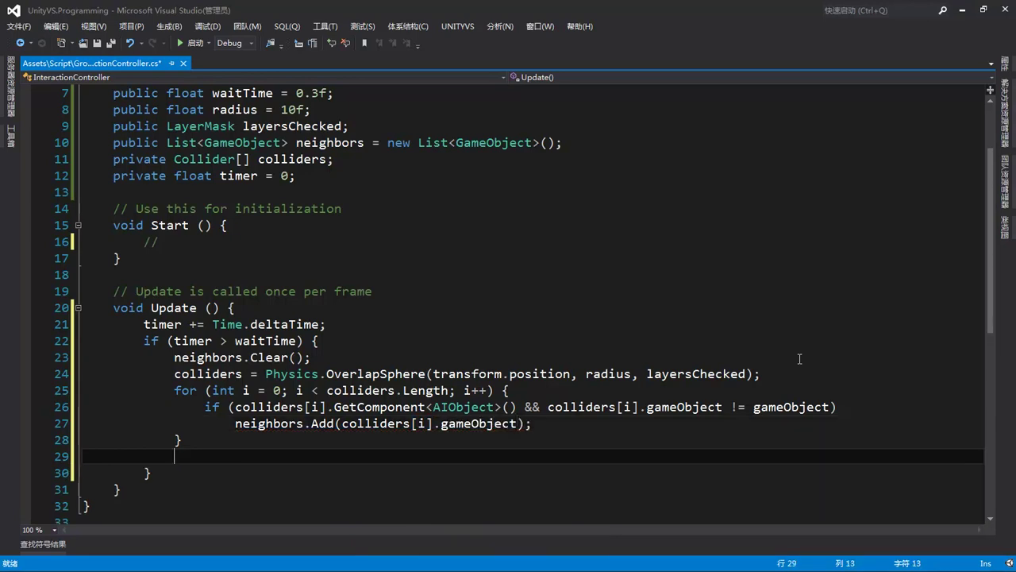
pyautogui.write('ti')
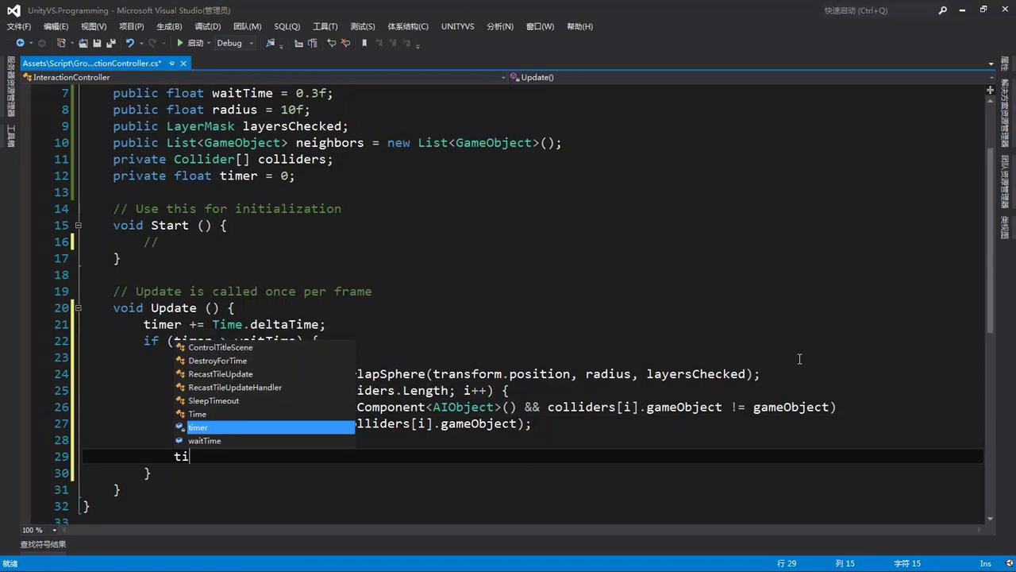
pyautogui.press('Tab')
pyautogui.write('= 0;')
pyautogui.hotkey('ctrl', 's')
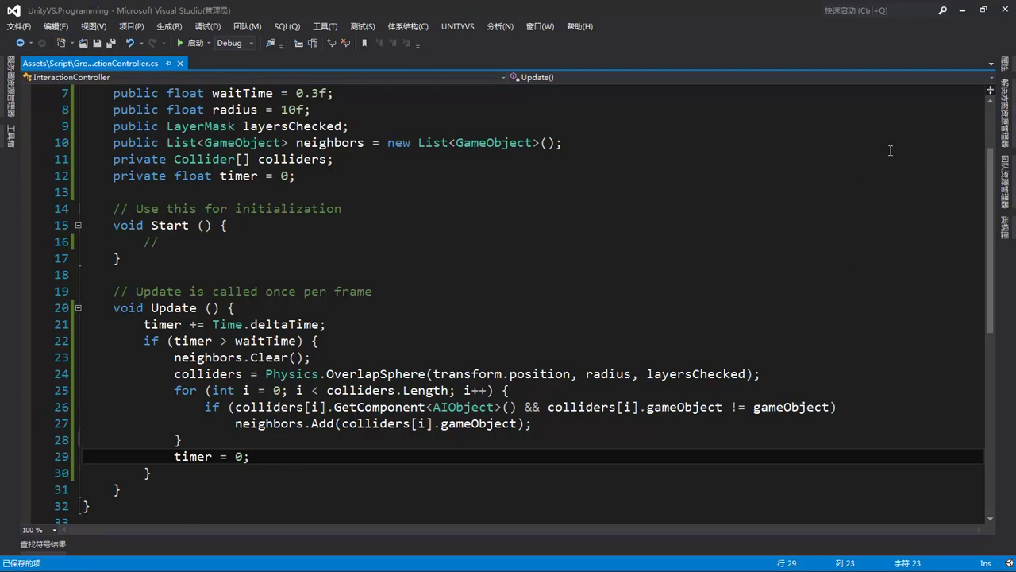
# Back in Unity, create a new C# script in GroupBehaviour named Separation.
pyautogui.click(961, 10)
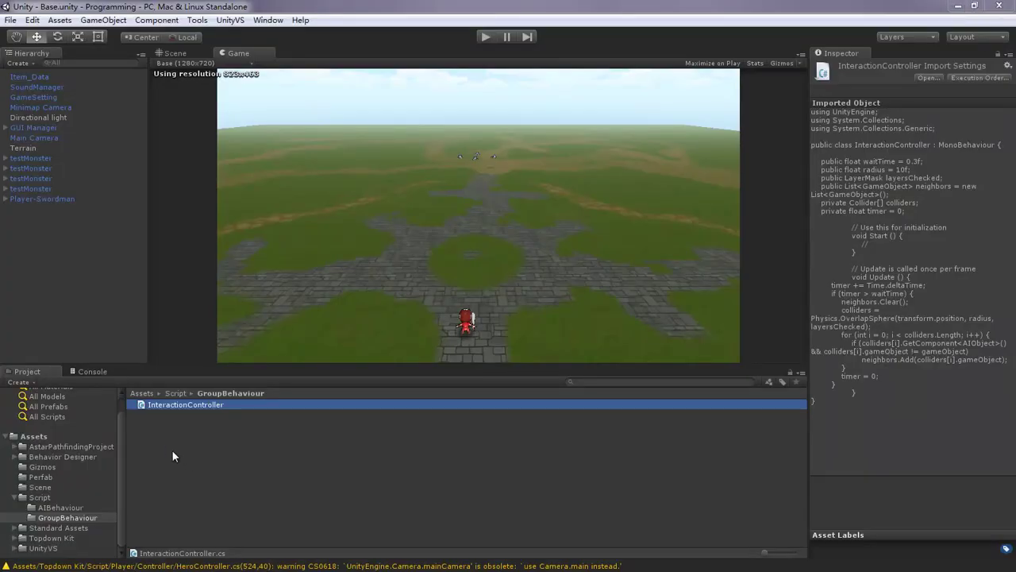
pyautogui.rightClick(170, 447)
pyautogui.moveTo(239, 253)
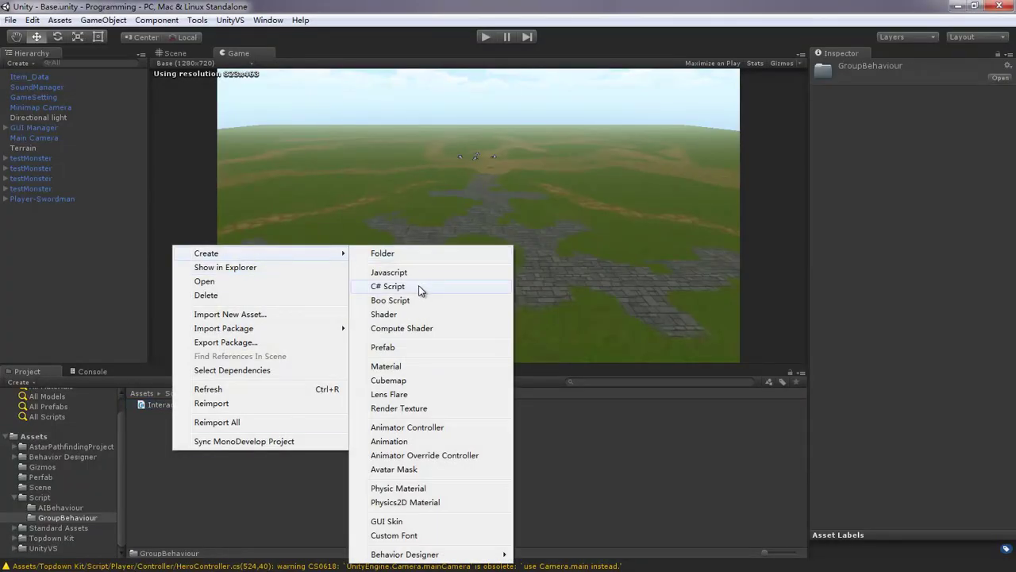
pyautogui.click(420, 286)
pyautogui.write('S')
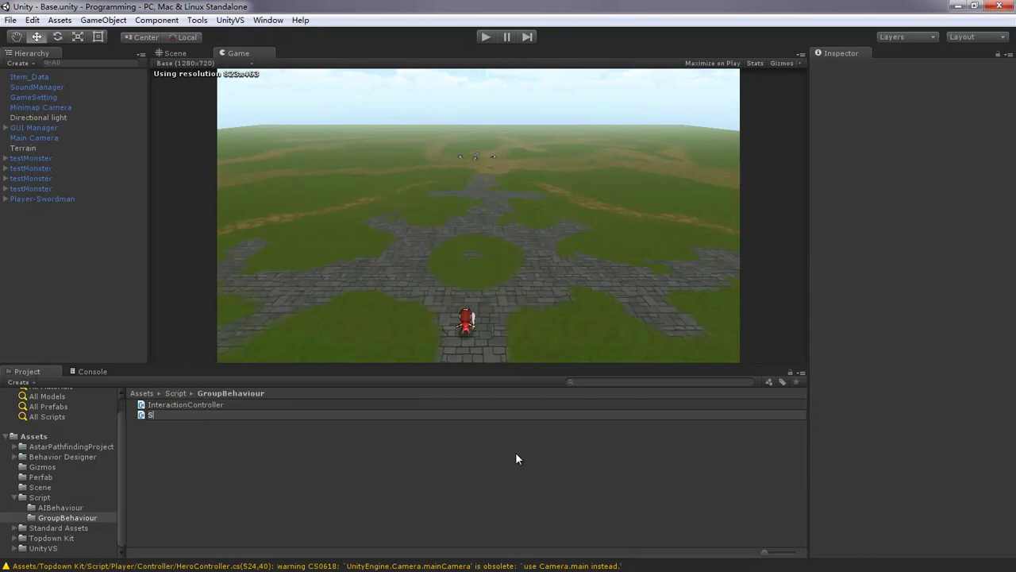
pyautogui.write('eparation')
# Open Separation, reload the externally changed files, and change its base class to AIBehaviour.
pyautogui.press('Return')
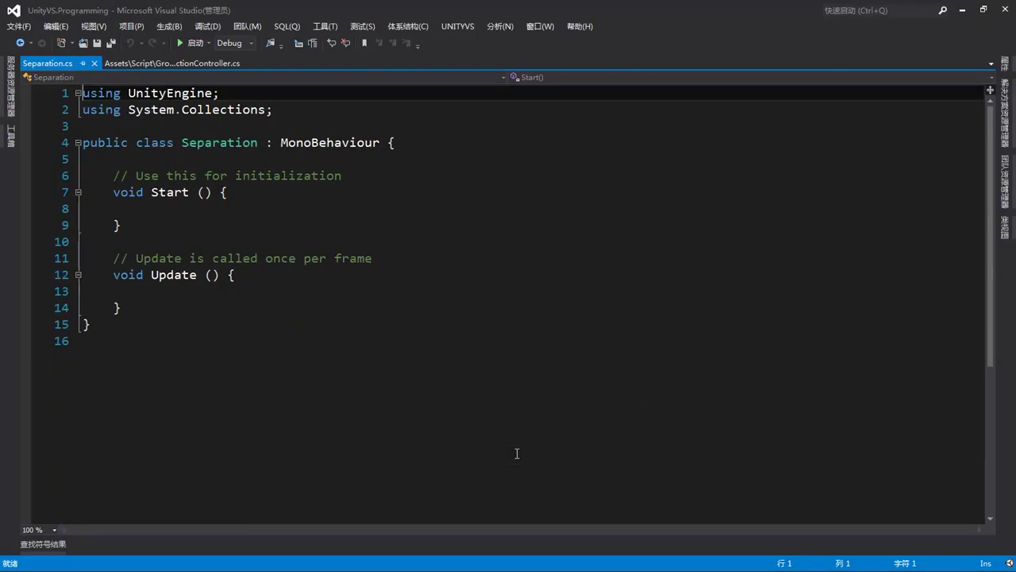
pyautogui.doubleClick(321, 144)
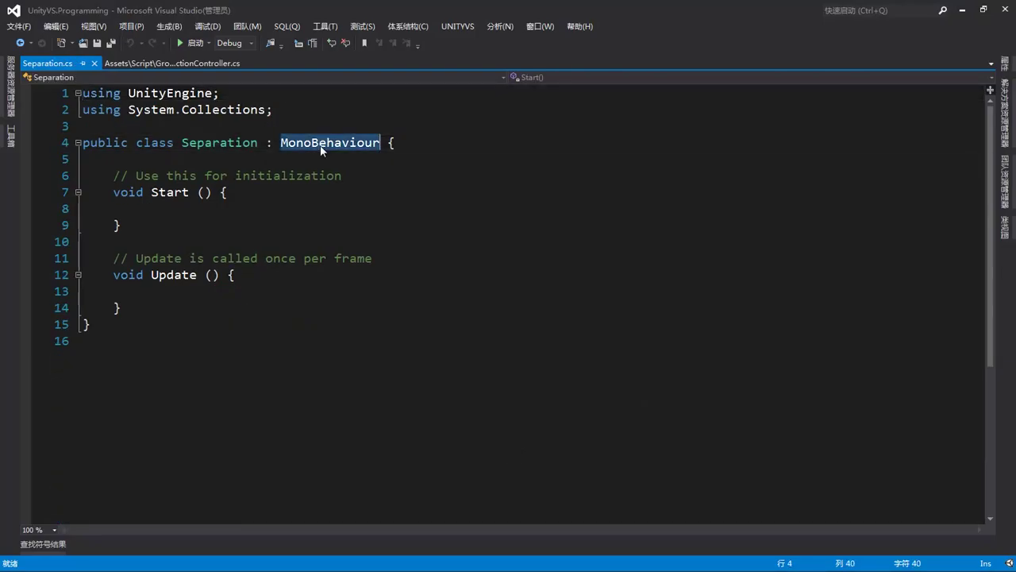
pyautogui.write('AIb')
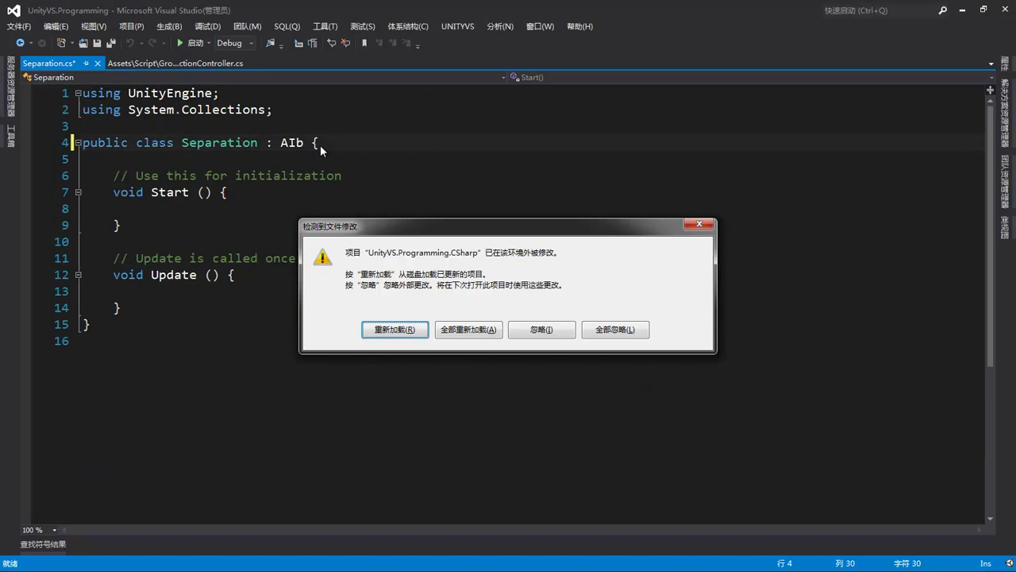
pyautogui.click(473, 330)
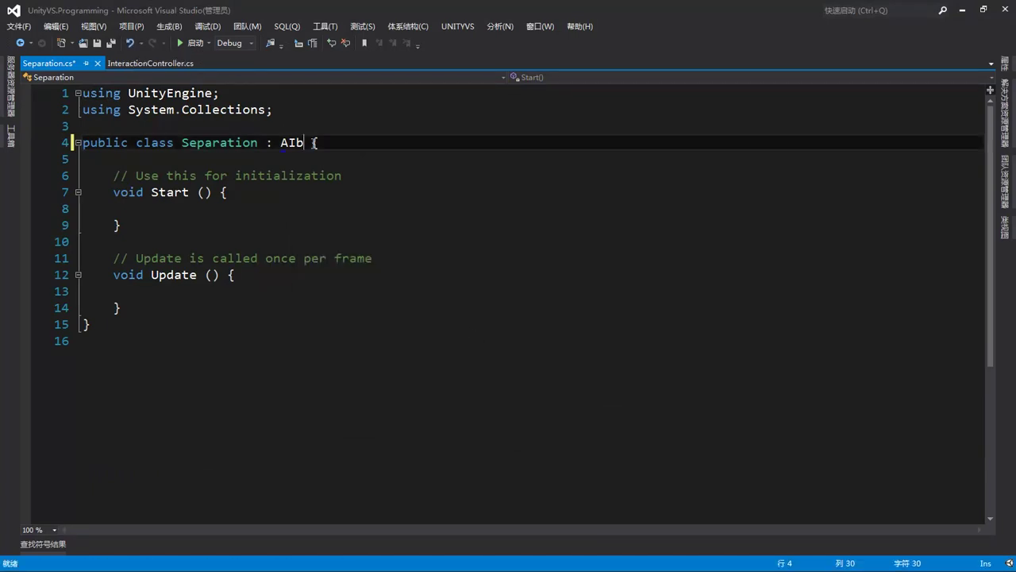
pyautogui.doubleClick(293, 142)
pyautogui.write('AI')
pyautogui.press('Tab')
# Add a public float distance = 1 field and delete the Start and Update methods.
pyautogui.press('End')
pyautogui.press('Return')
pyautogui.press('Return')
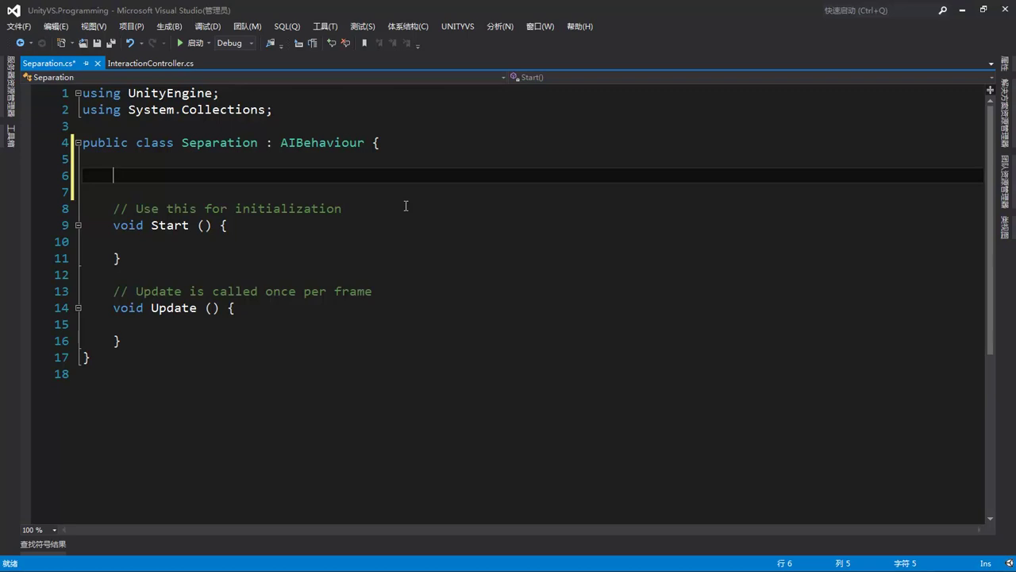
pyautogui.write('p')
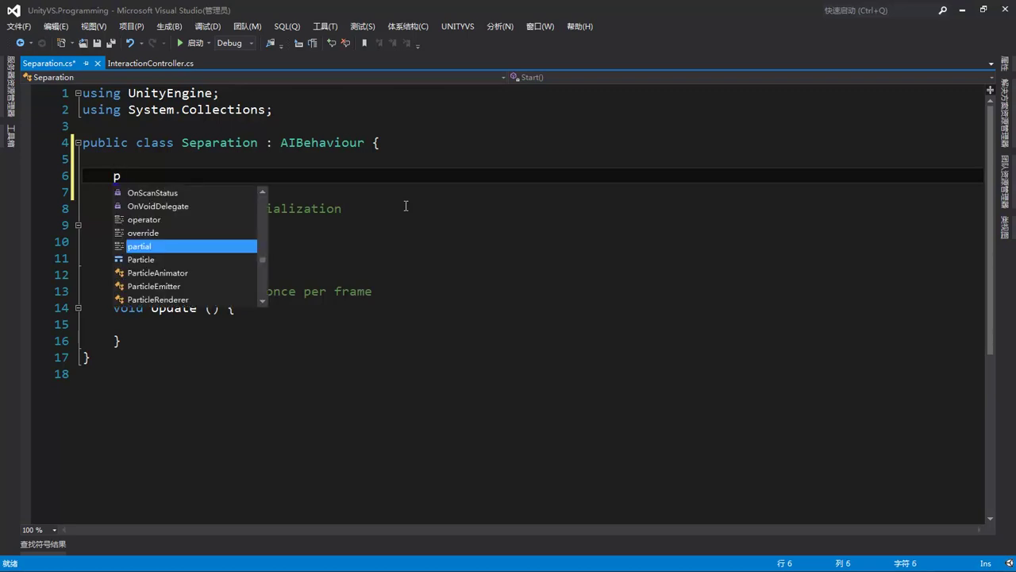
pyautogui.write('ublic float distance ')
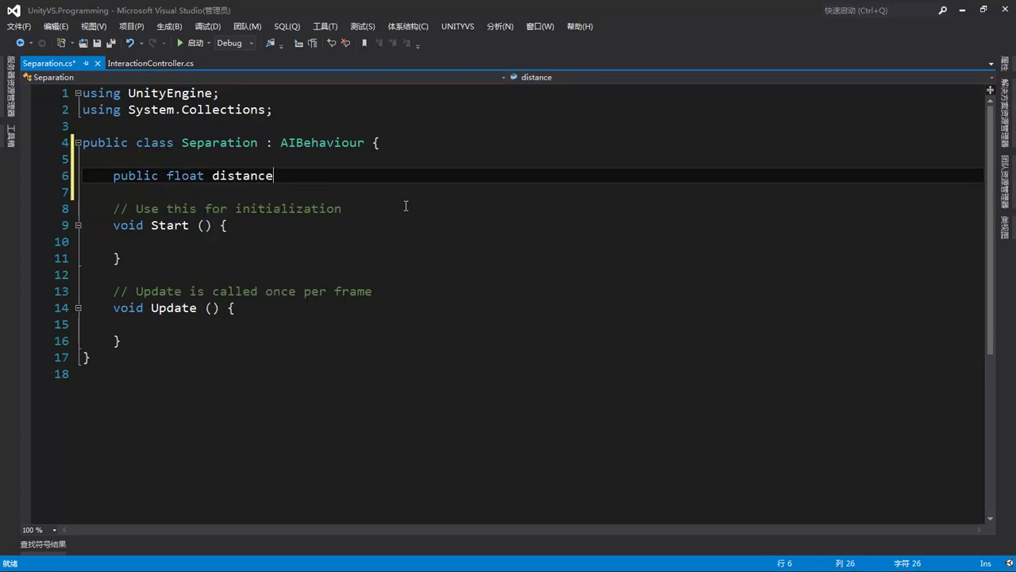
pyautogui.write('= 1;')
pyautogui.moveTo(121, 340); pyautogui.dragTo(113, 208)
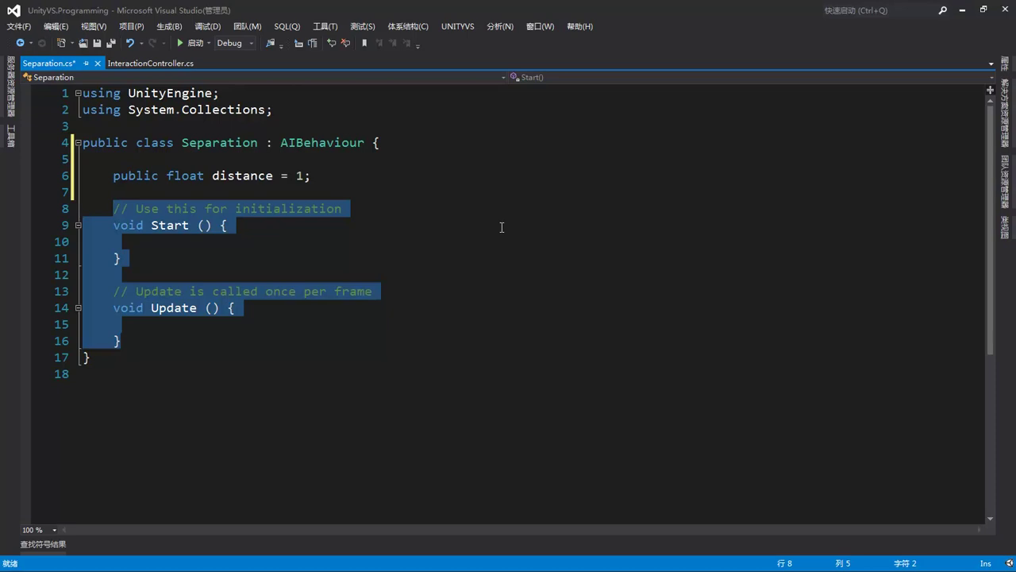
pyautogui.press('Delete')
# Insert a public override of Force() that returns base.Force().
pyautogui.write('pu')
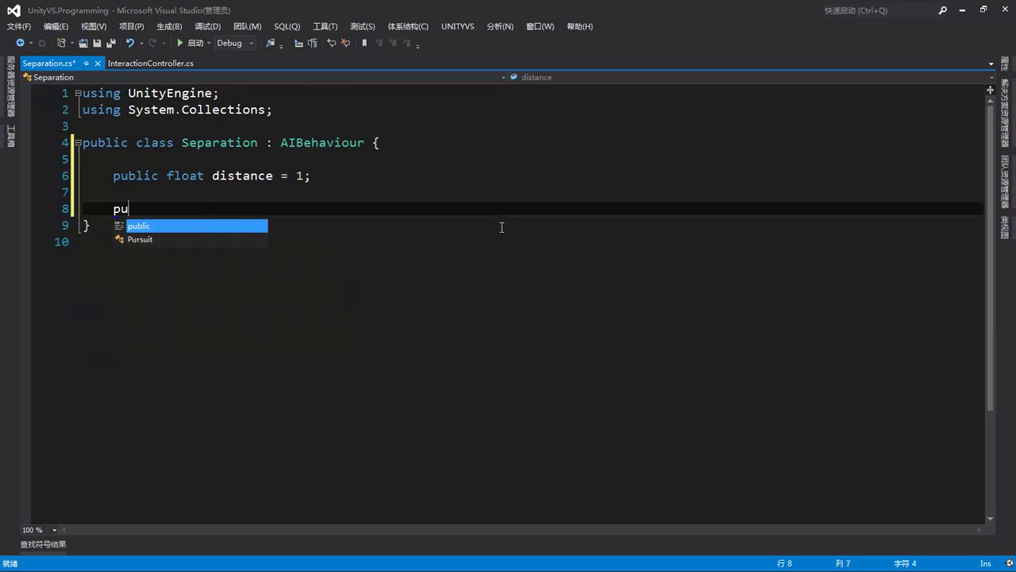
pyautogui.press('space')
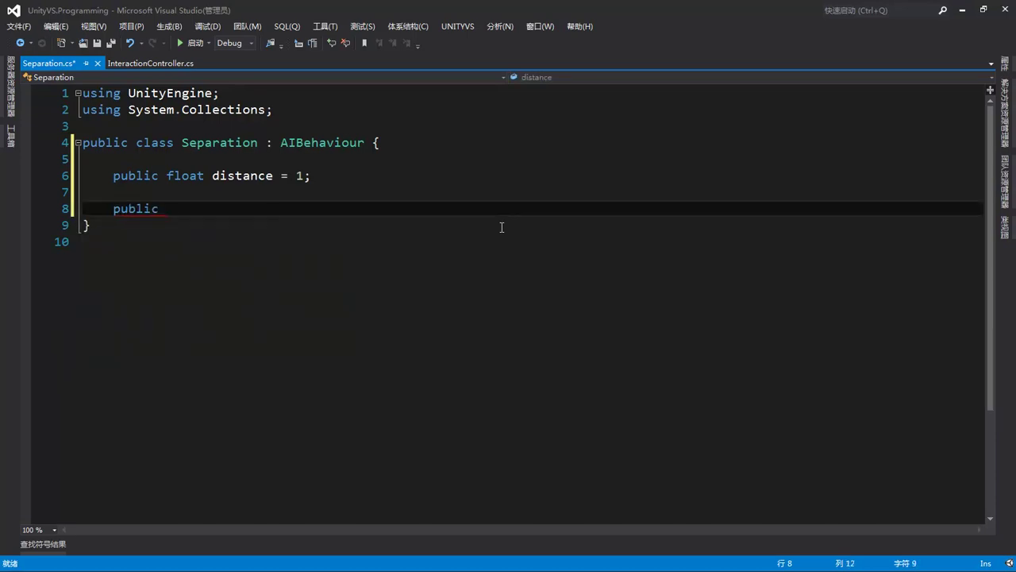
pyautogui.write('ov')
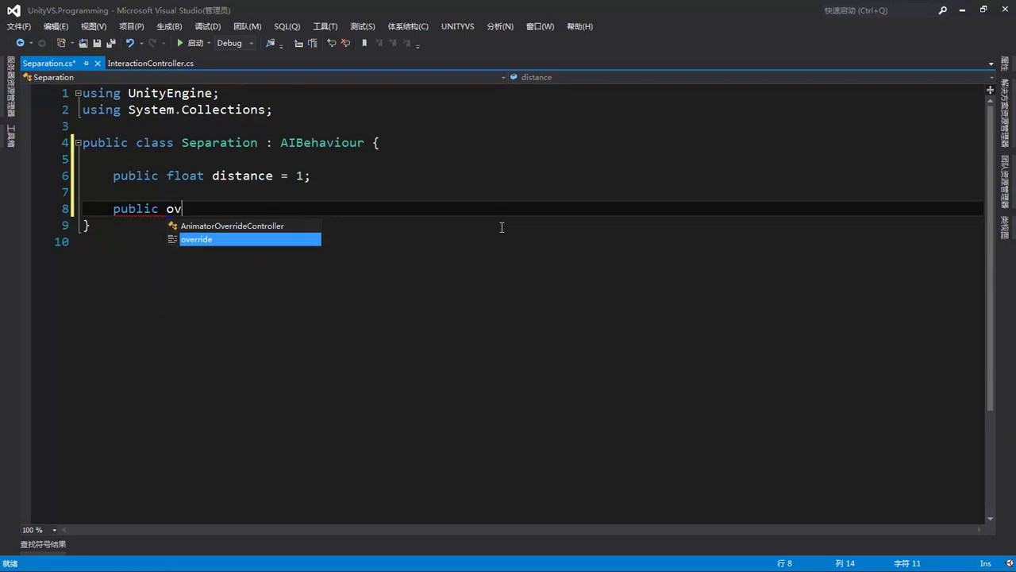
pyautogui.press('space')
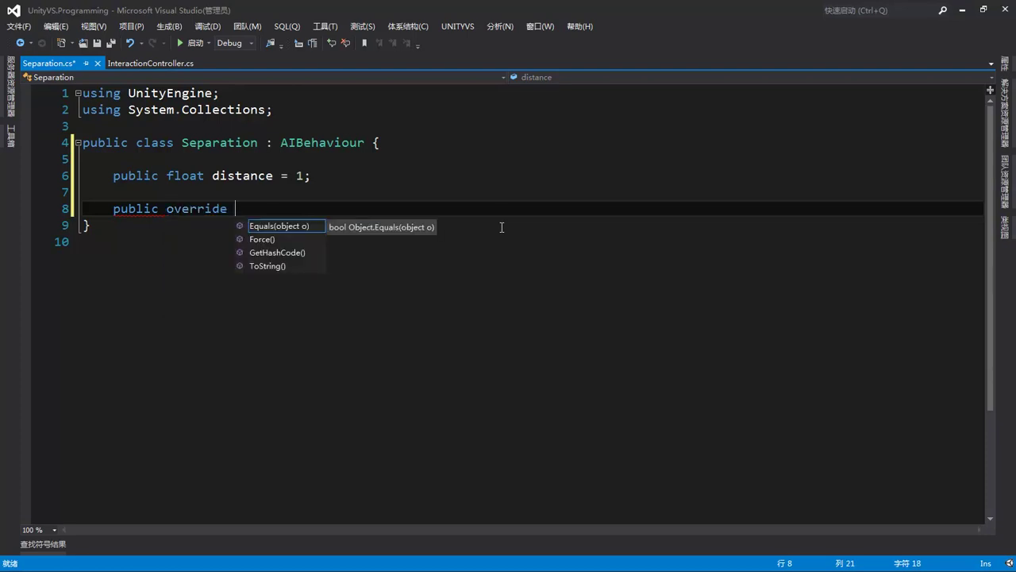
pyautogui.press('Down')
pyautogui.press('Return')
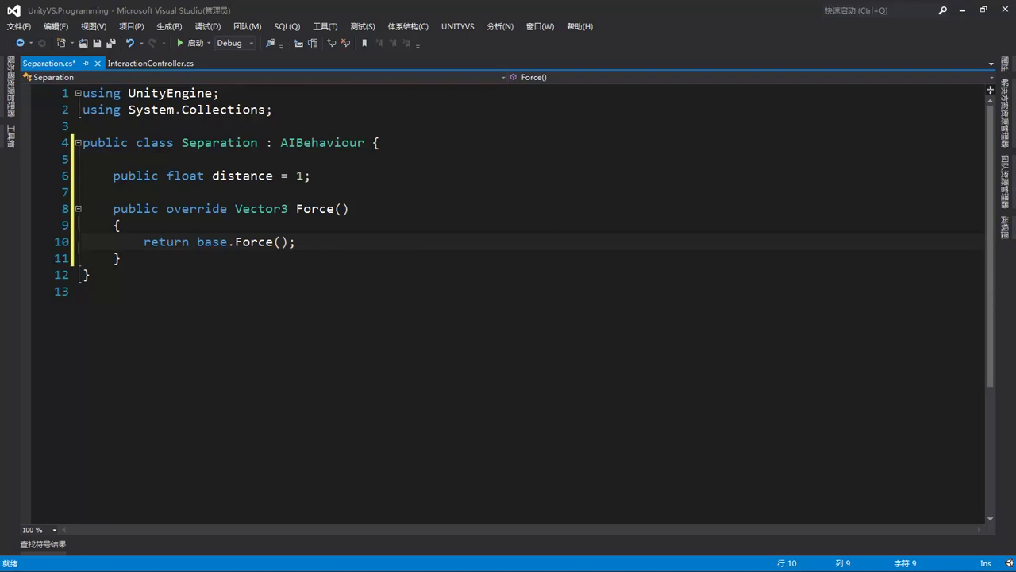
# Declare Vector3 returnForce = Vector3.zero at the start of Force().
pyautogui.click(185, 222)
pyautogui.press('Return')
pyautogui.write('v')
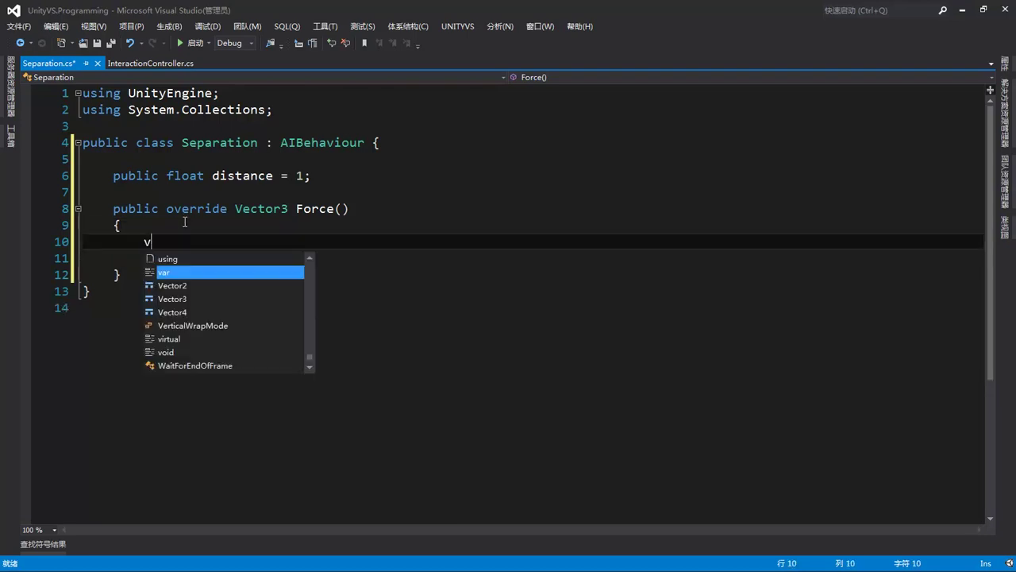
pyautogui.write('e')
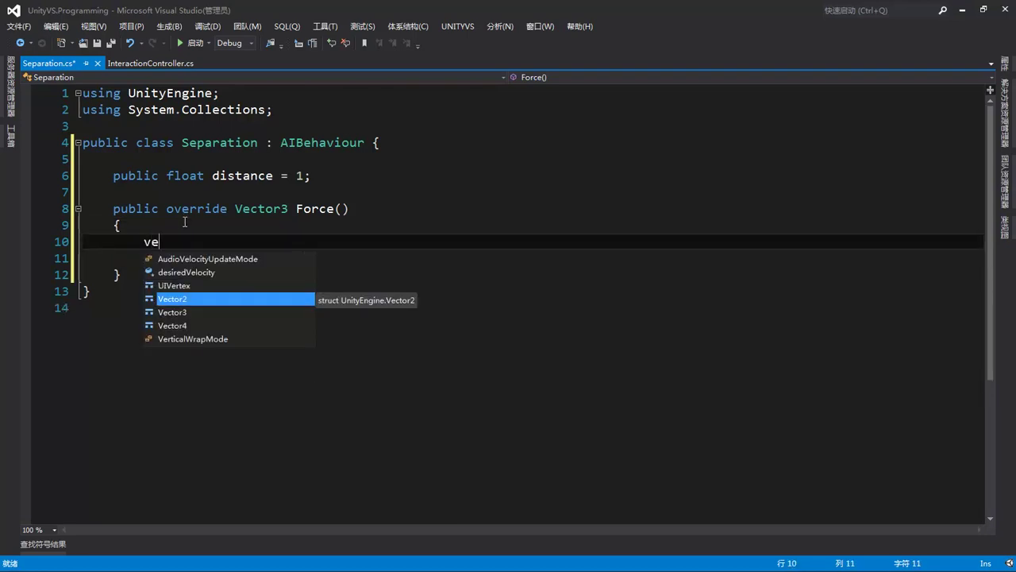
pyautogui.press('Down')
pyautogui.write('returnForce = ')
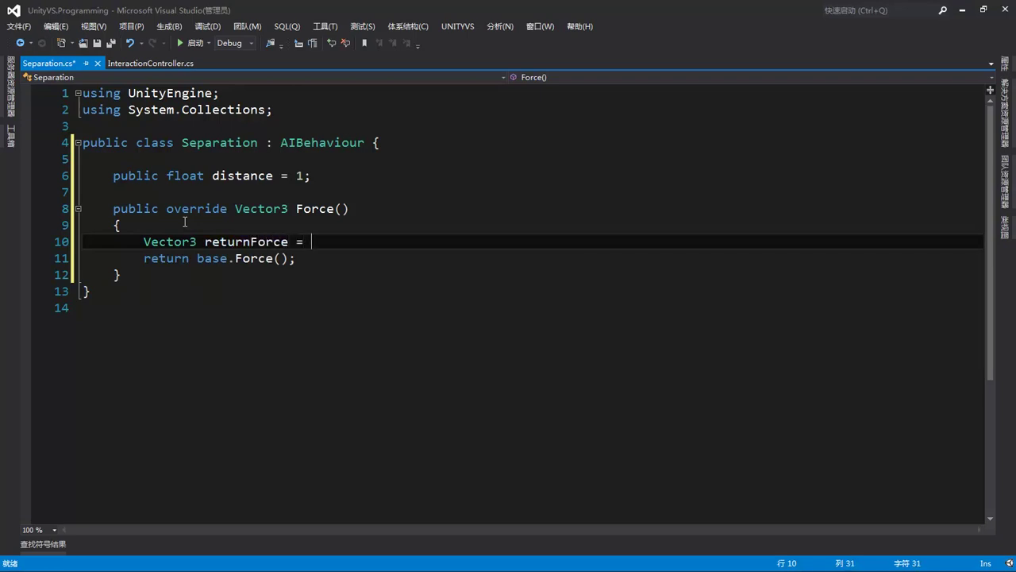
pyautogui.write('ve')
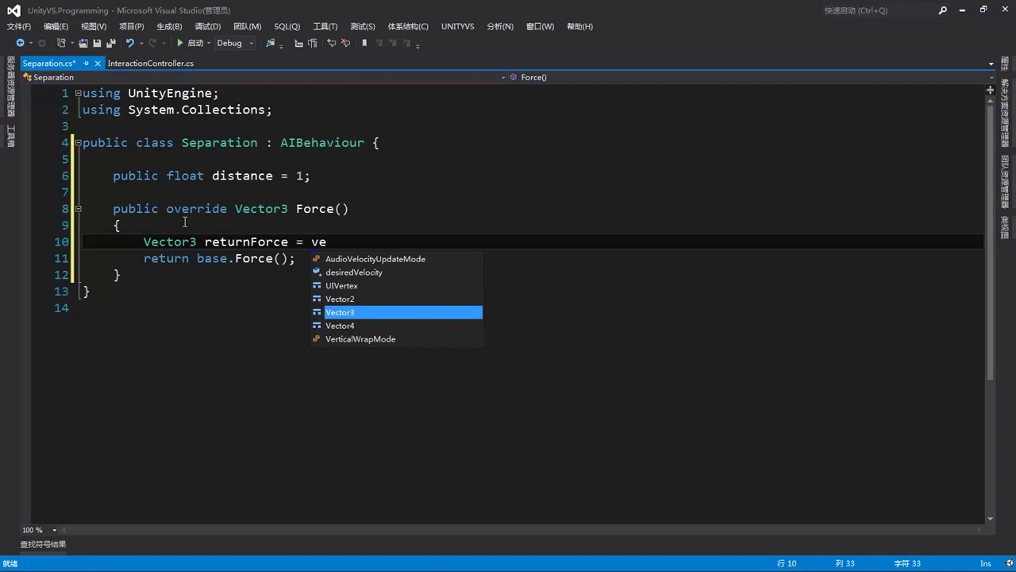
pyautogui.write('.z')
pyautogui.press('Tab')
pyautogui.write(';')
pyautogui.press('Return')
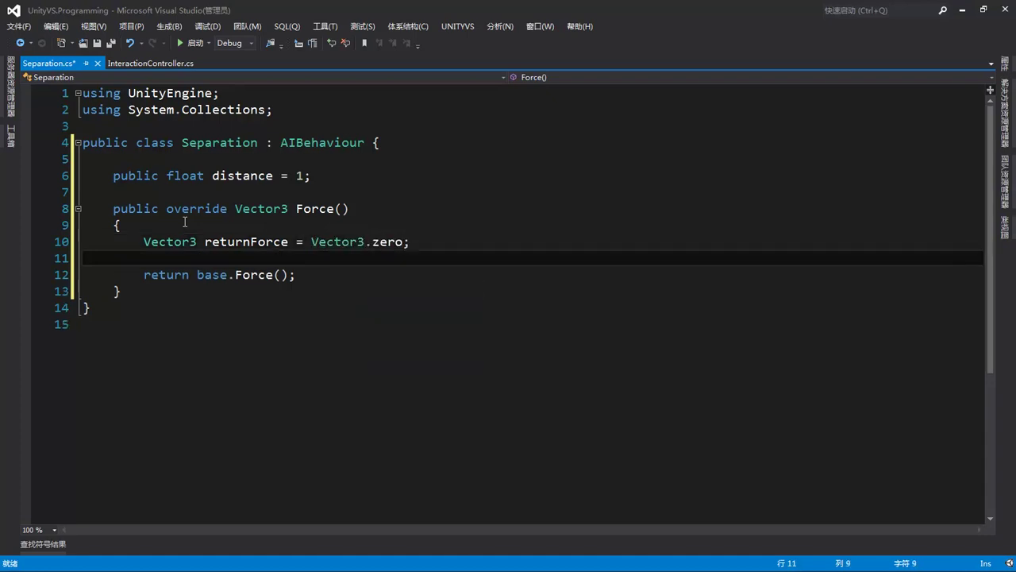
# Add a foreach over each GameObject obj in GetComponent<InteractionController>().neighbors.
pyautogui.write('for')
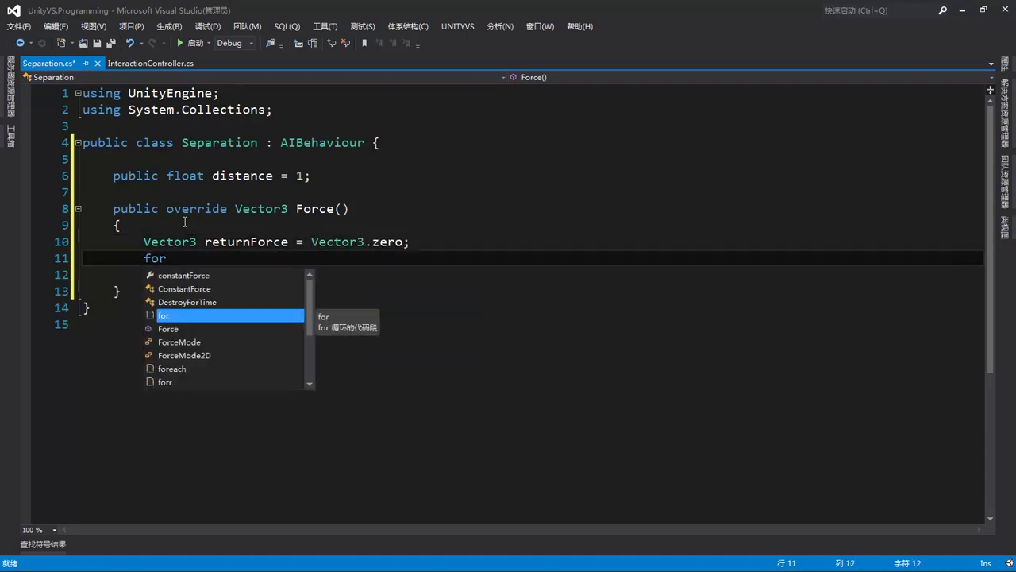
pyautogui.write('e')
pyautogui.press('Tab')
pyautogui.write('(gam')
pyautogui.press('Down')
pyautogui.write('obj in ')
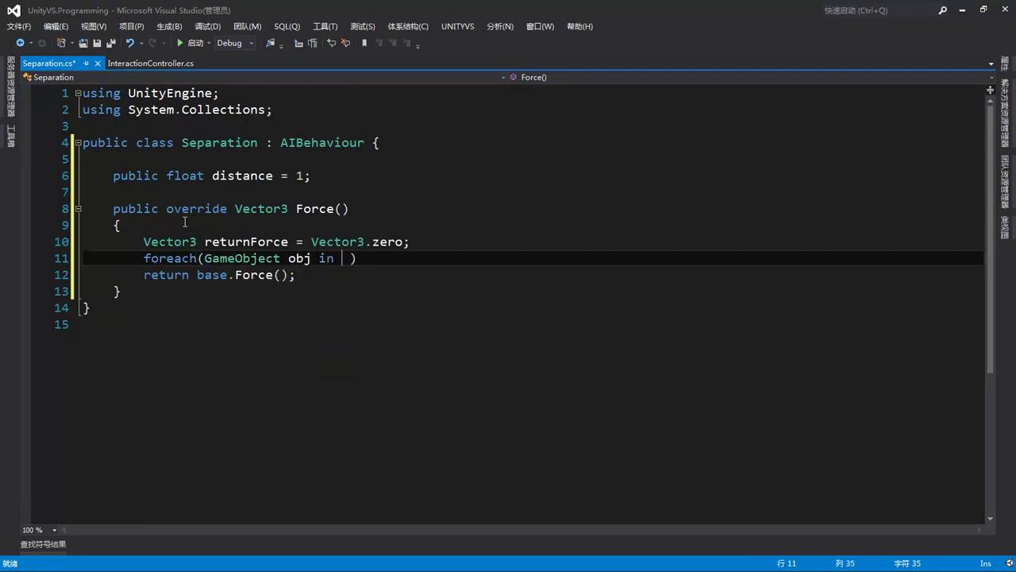
pyautogui.write('get')
pyautogui.press('Tab')
pyautogui.write('<inter>')
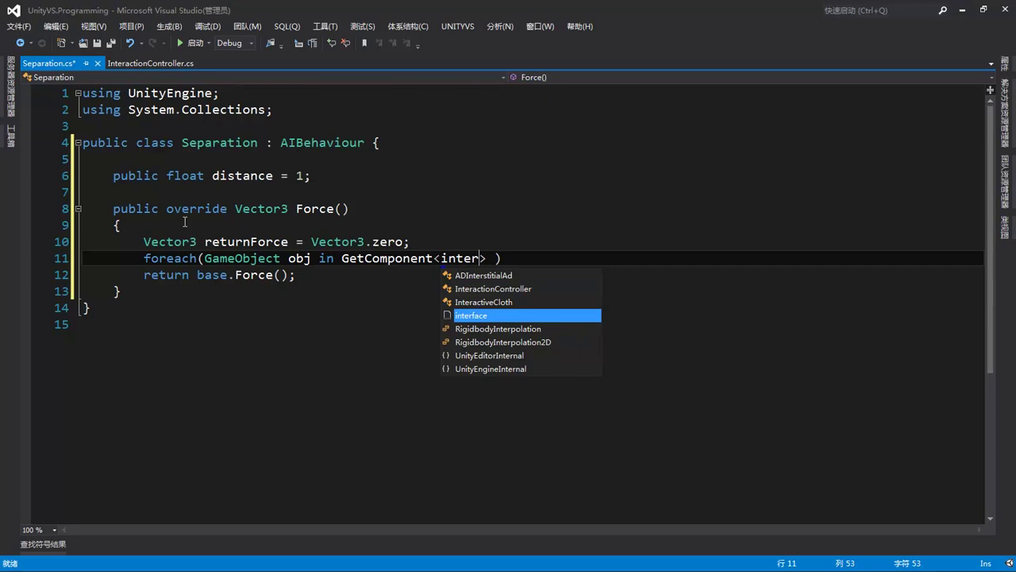
pyautogui.write('ac')
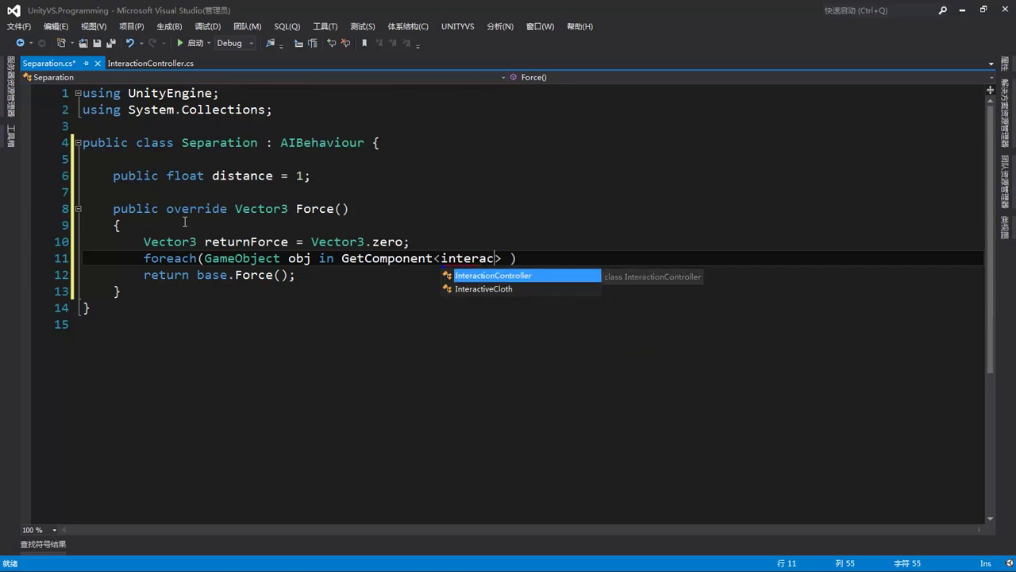
pyautogui.press('Tab')
pyautogui.press('Right')
pyautogui.write('().')
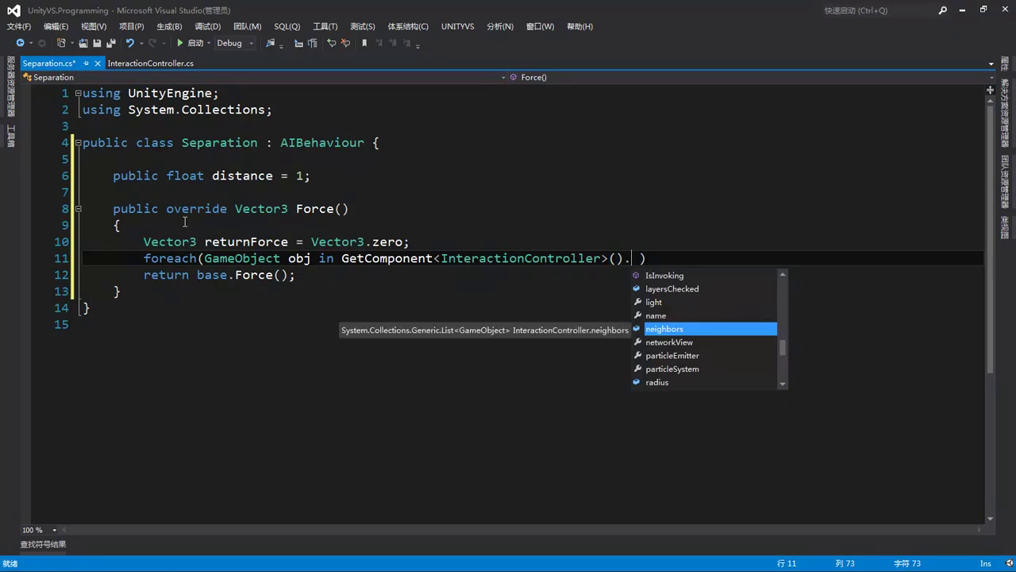
pyautogui.press('Tab')
pyautogui.press('Delete')
pyautogui.press('Right')
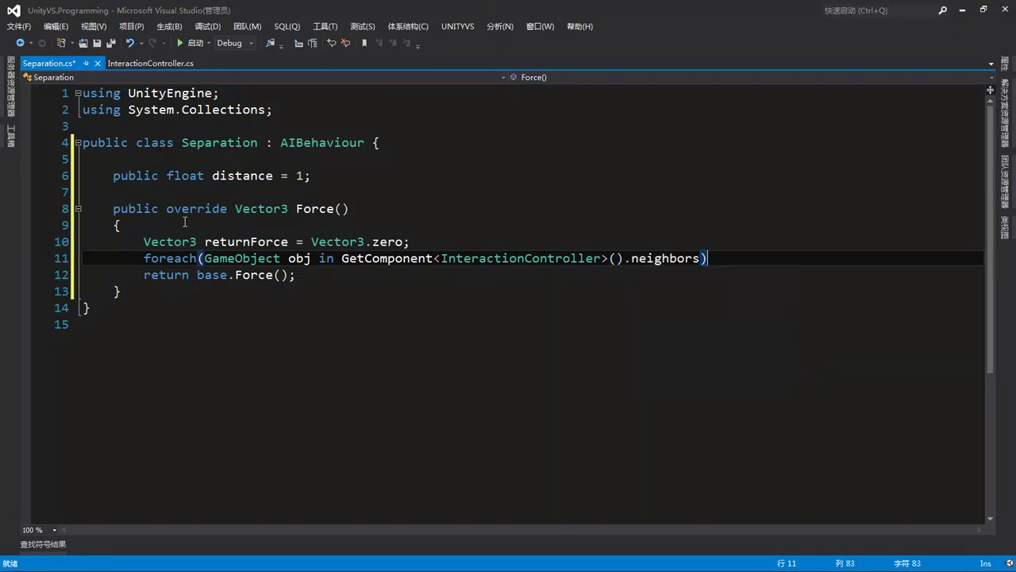
pyautogui.write('{')
pyautogui.press('Return')
# Inside the loop, compute Vector3 toDistance = transform.position - obj.transform.position.
pyautogui.write('ve')
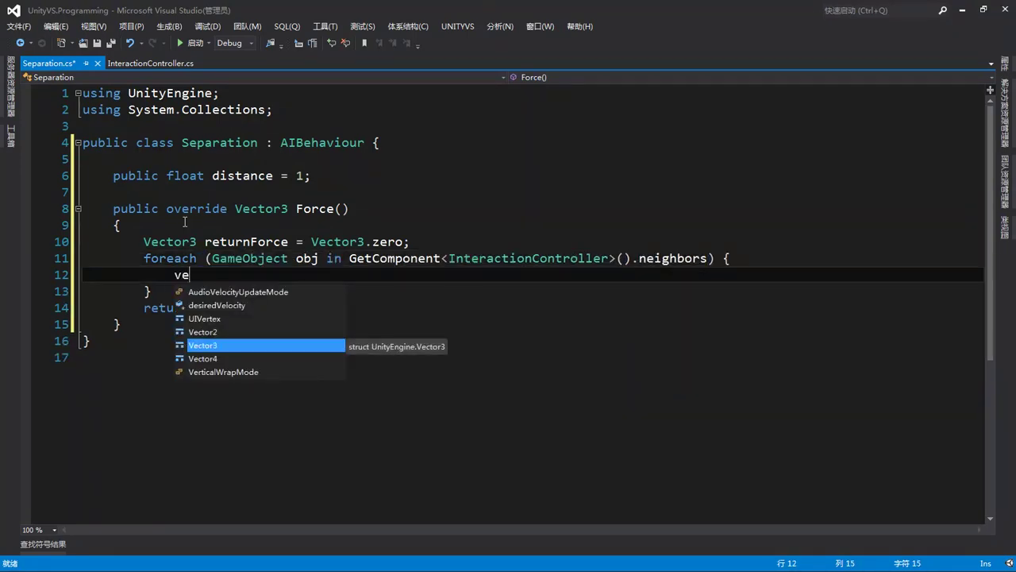
pyautogui.press('Tab')
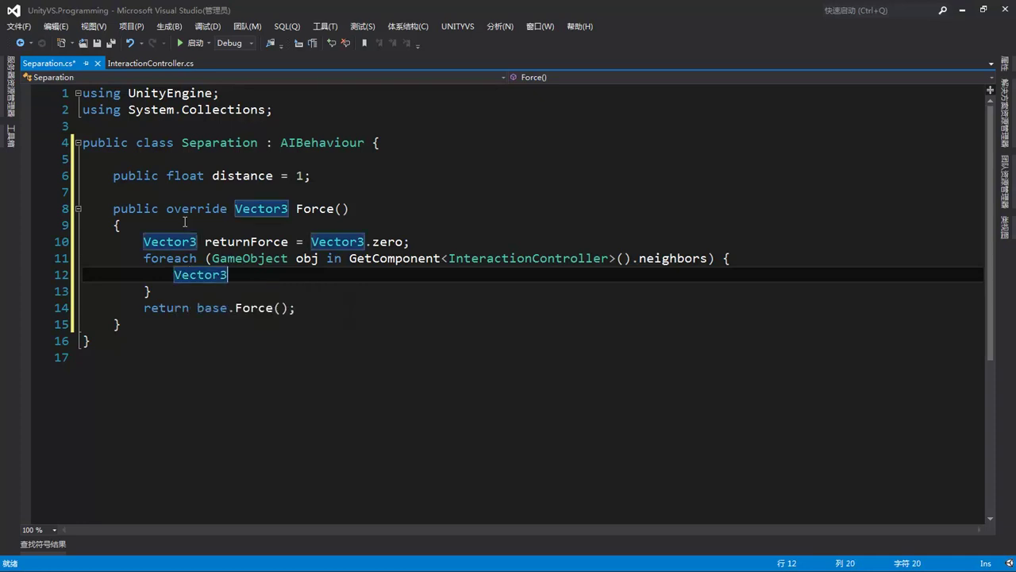
pyautogui.write(' to')
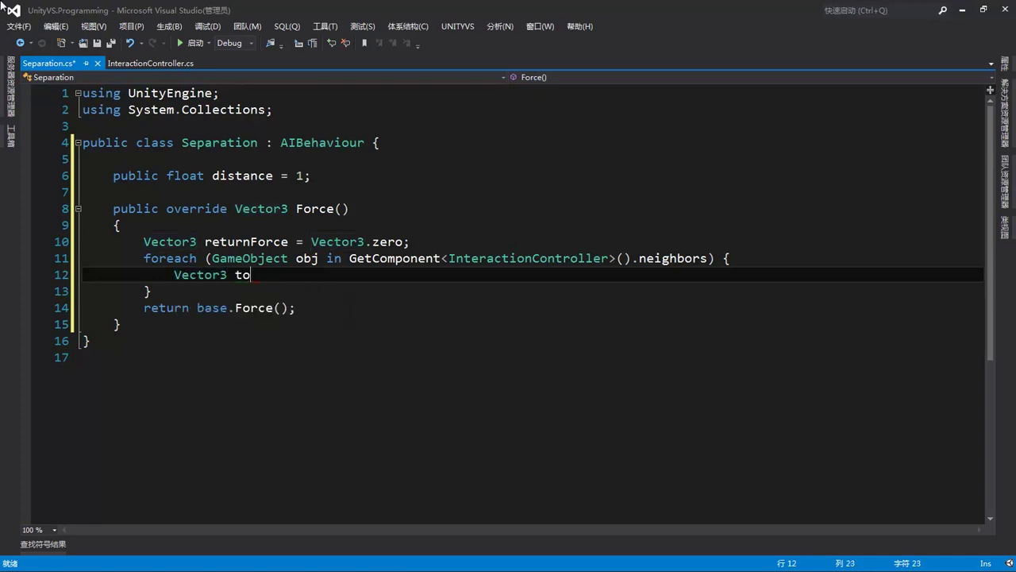
pyautogui.write('Di')
pyautogui.write('stance = trans')
pyautogui.press('Tab')
pyautogui.write('.po')
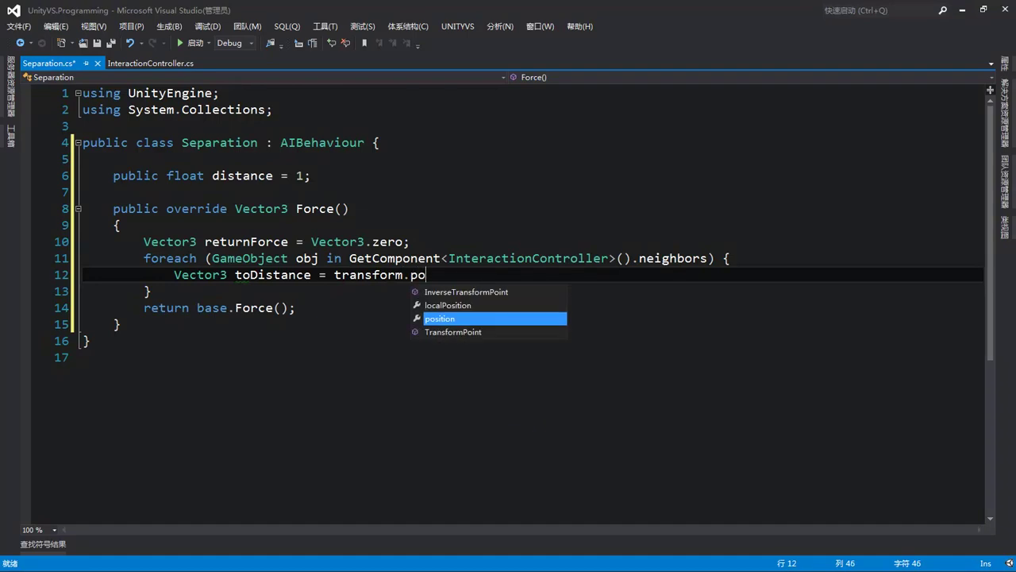
pyautogui.write('sition - obj.transform')
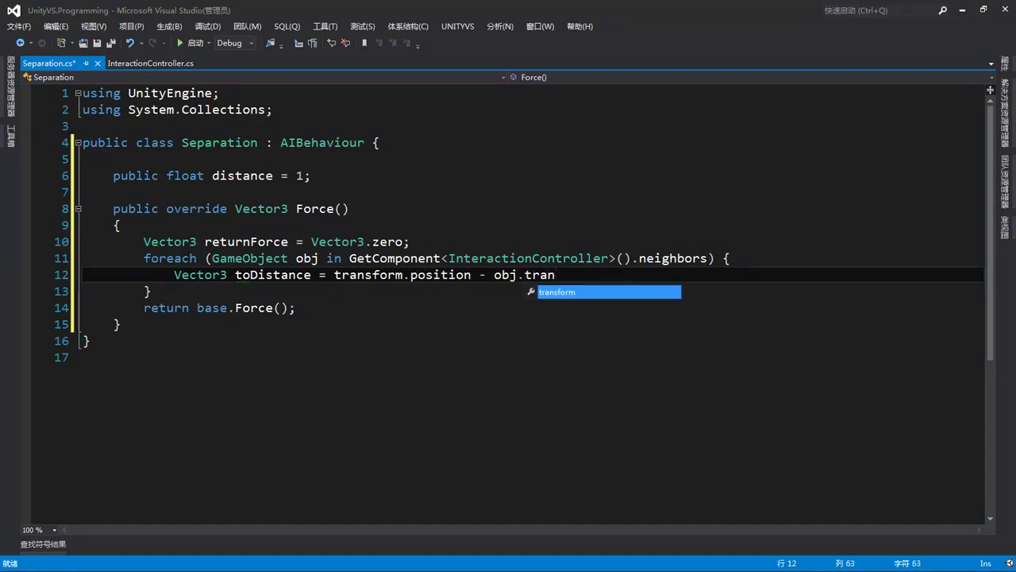
pyautogui.write('.po')
pyautogui.press('Tab')
# Compute float length = toDistance.magnitude inside the loop.
pyautogui.write(';')
pyautogui.press('Return')
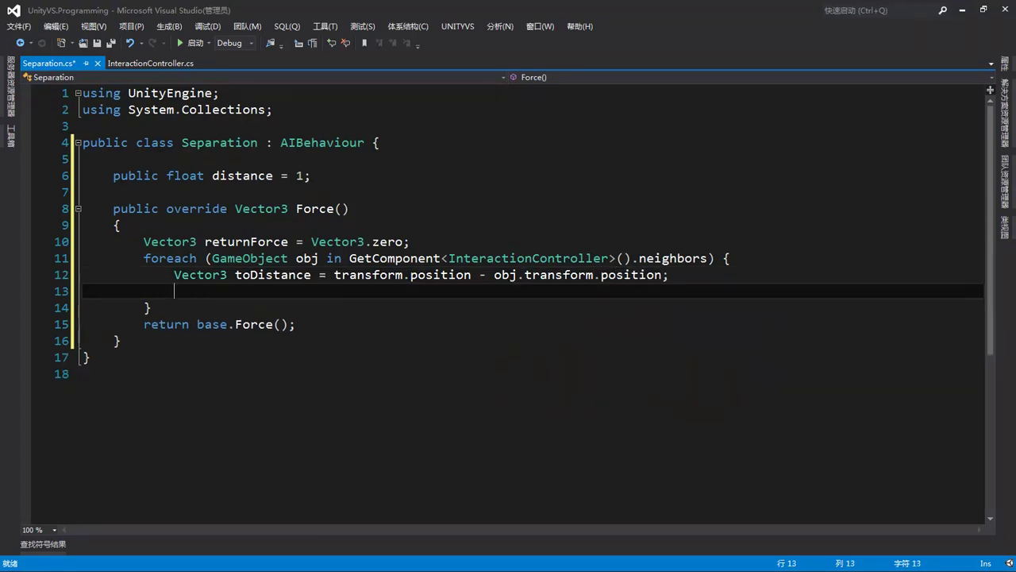
pyautogui.write('float length = ')
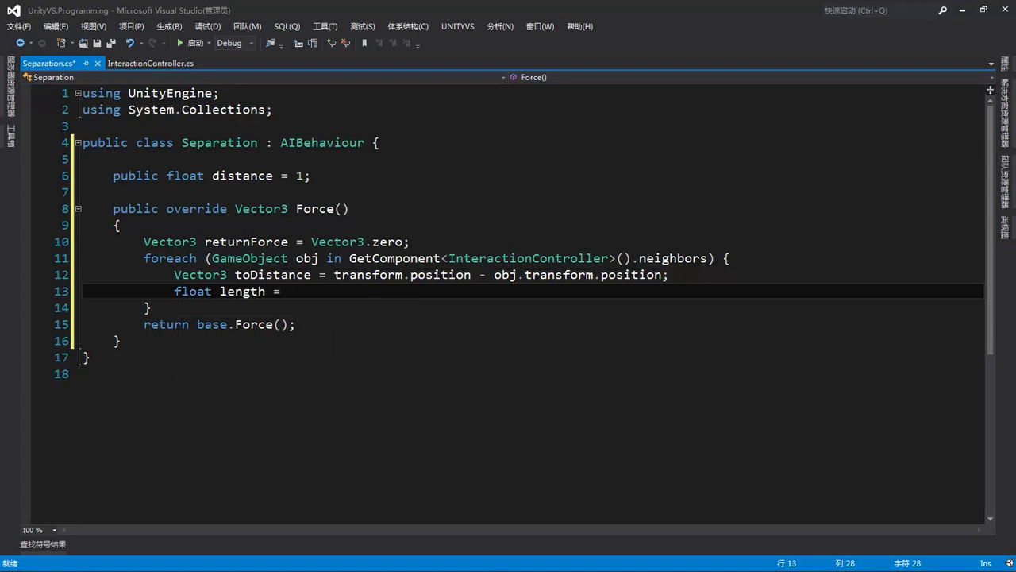
pyautogui.write('to')
pyautogui.press('Tab')
pyautogui.write('.')
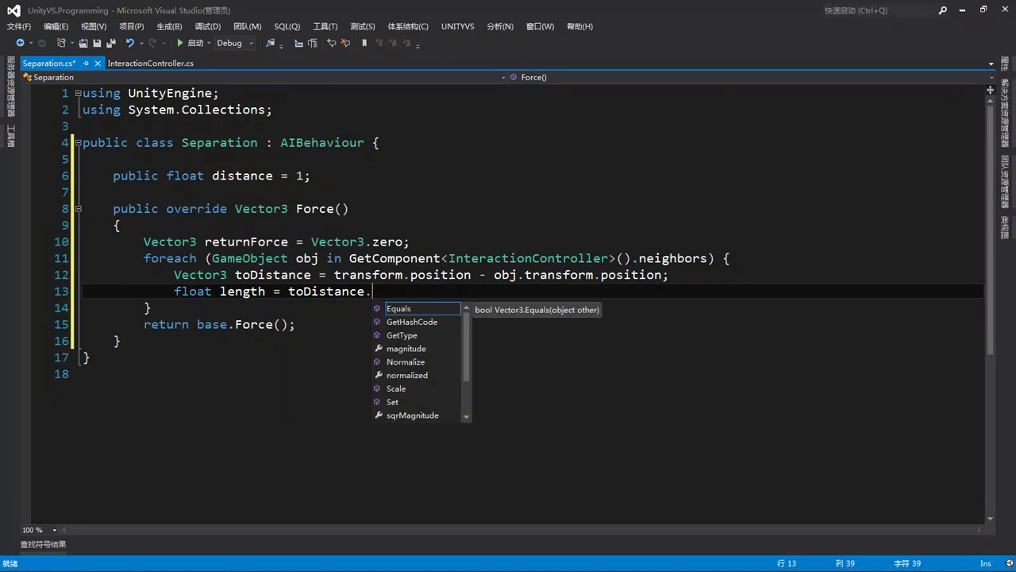
pyautogui.write('ma')
pyautogui.press('Tab')
pyautogui.write(';')
pyautogui.press('Return')
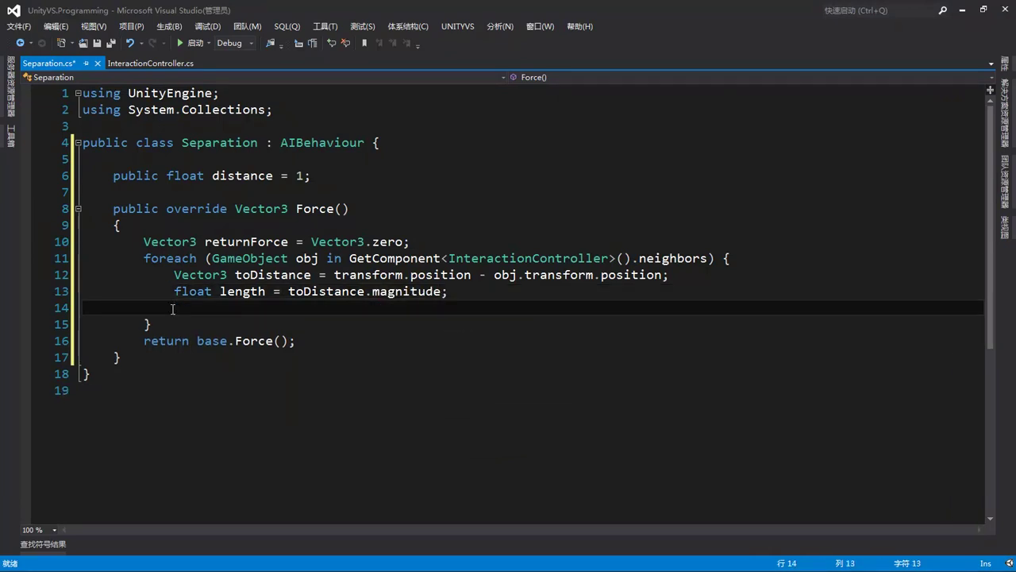
# Add toDistance.normalized / length to returnForce for each neighbor.
pyautogui.write('returnF')
pyautogui.press('Tab')
pyautogui.write('+= t.no')
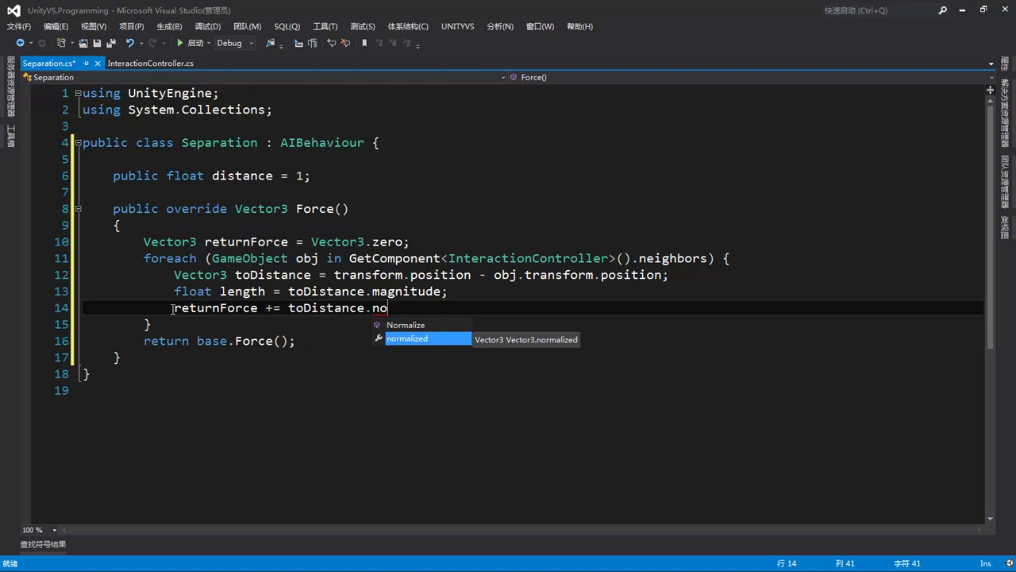
pyautogui.press('Tab')
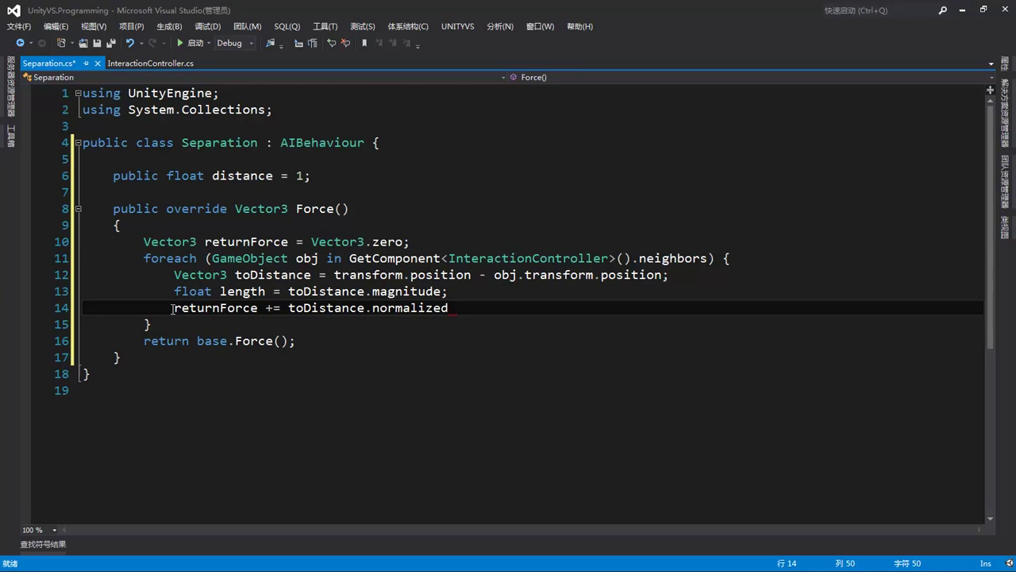
pyautogui.write('/ ')
pyautogui.write('len')
pyautogui.press('Tab')
# Return returnForce instead of base.Force() and save Separation.cs.
pyautogui.moveTo(198, 340); pyautogui.dragTo(299, 342)
pyautogui.write('return ret')
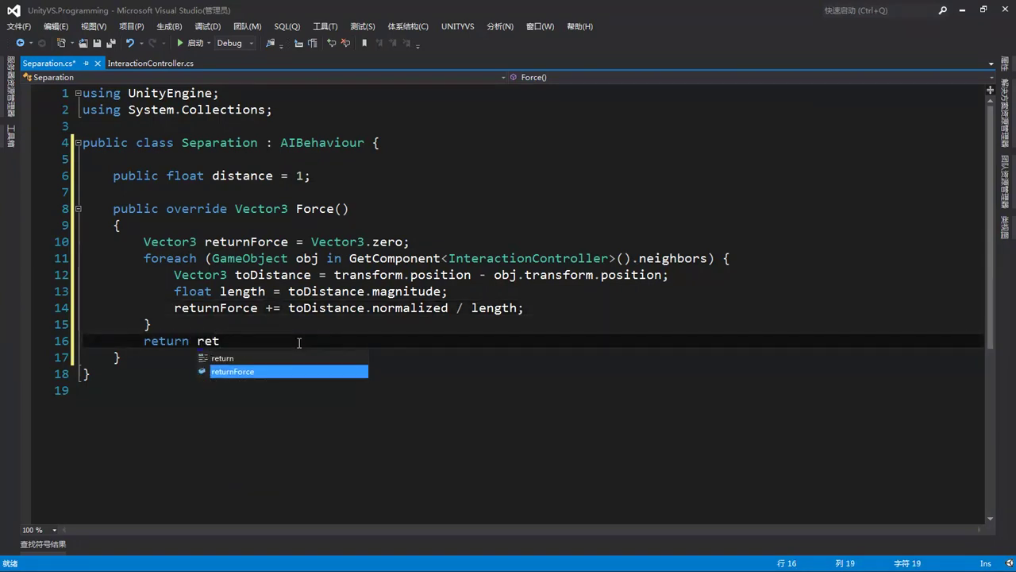
pyautogui.press('Tab')
pyautogui.write(';')
pyautogui.hotkey('ctrl', 's')
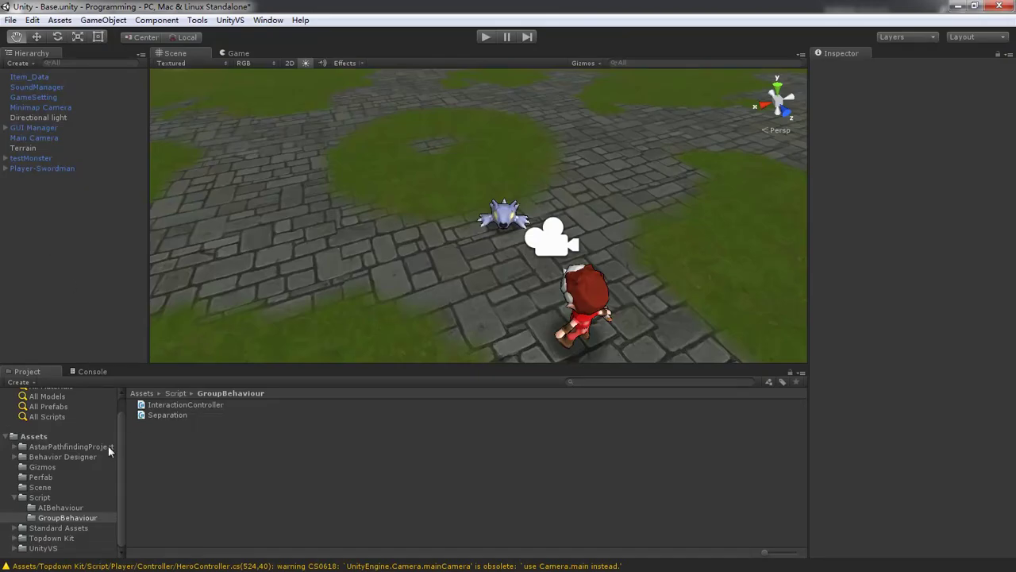
# Select testMonster and set its Interaction Controller's Layers Checked to Enemy.
pyautogui.click(31, 158)
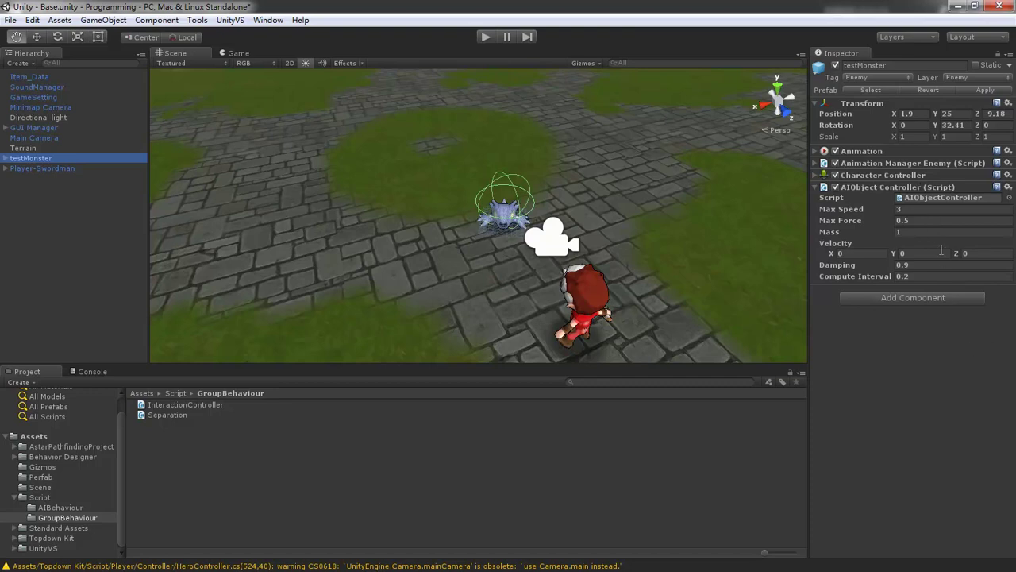
pyautogui.click(193, 429)
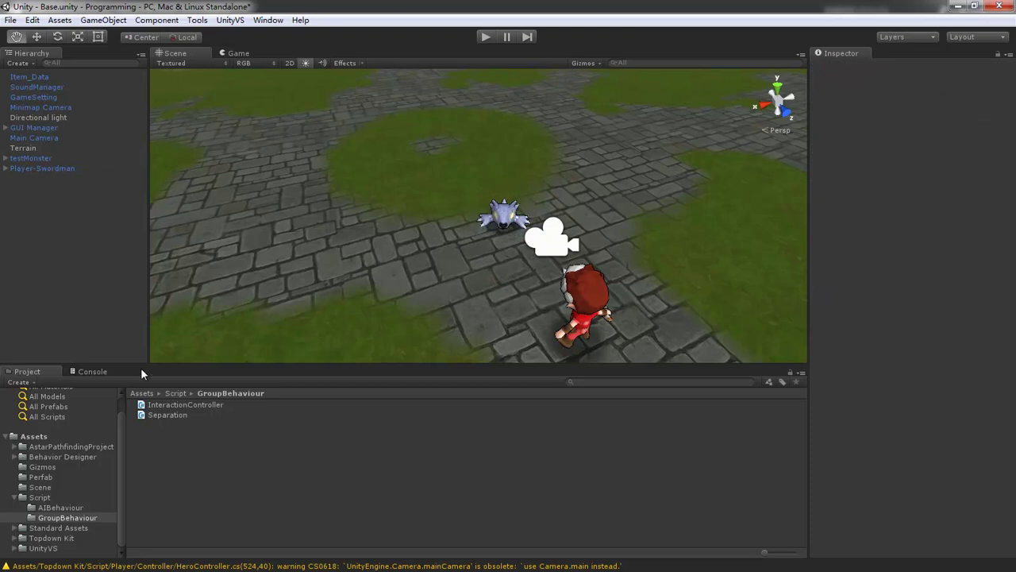
pyautogui.click(32, 158)
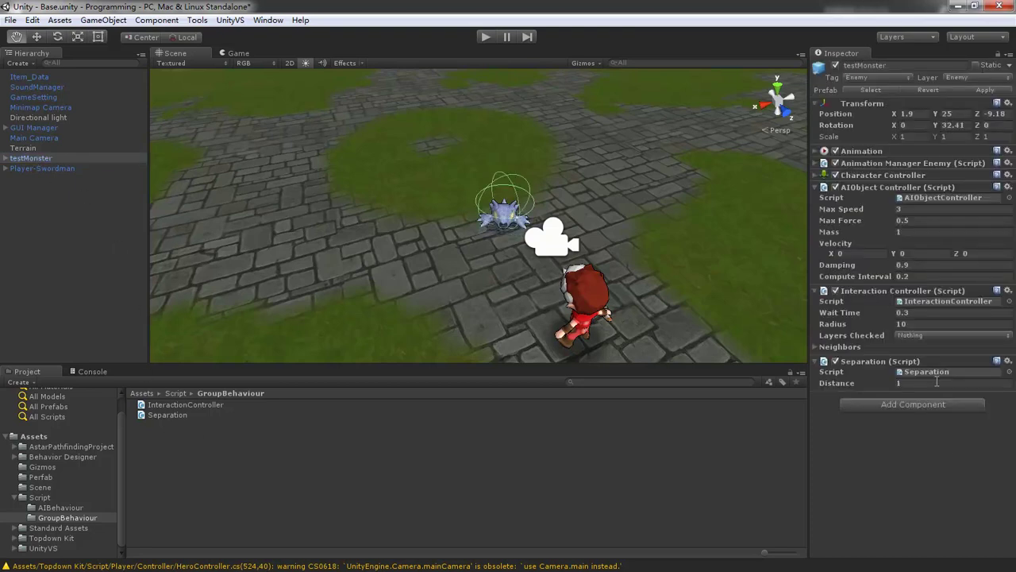
pyautogui.click(947, 337)
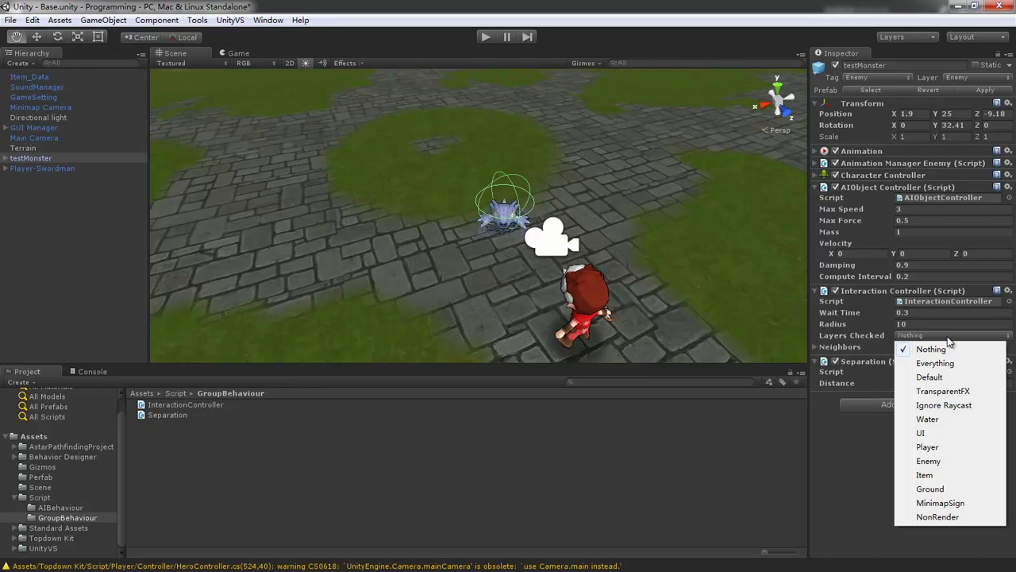
pyautogui.click(937, 462)
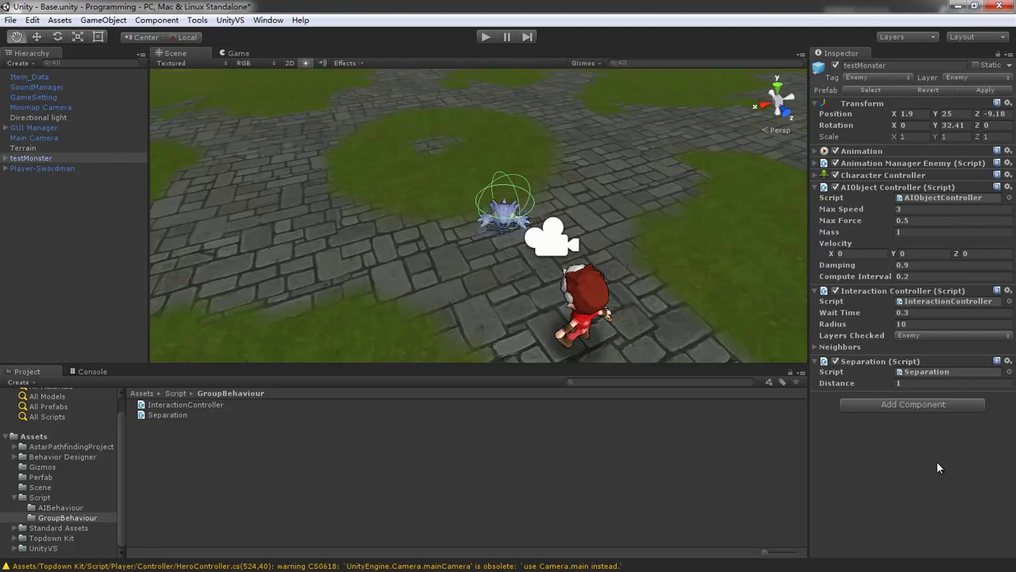
pyautogui.click(43, 168)
pyautogui.click(39, 157)
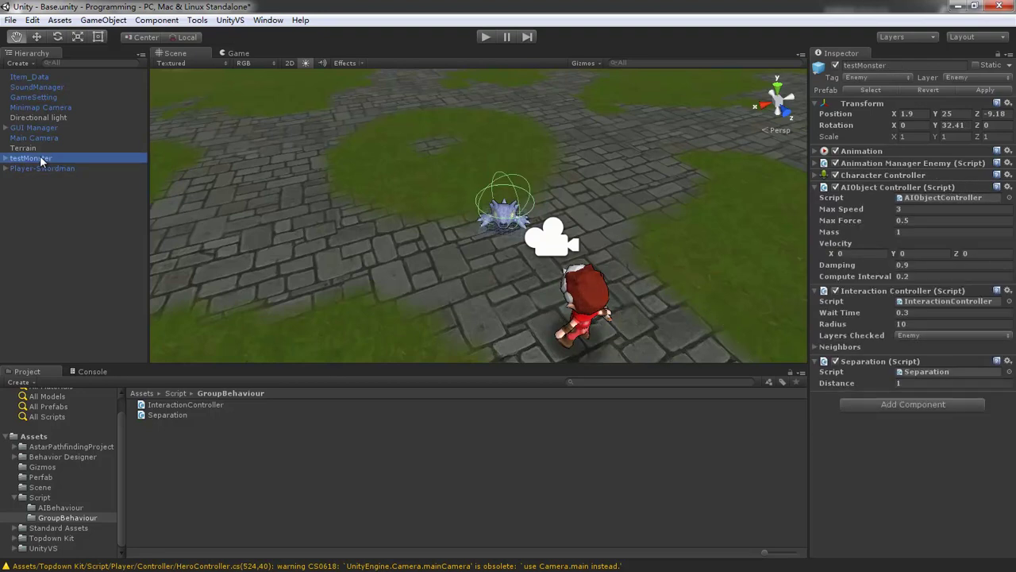
# Duplicate testMonster with Ctrl+D and enter Play mode to watch the monsters cluster.
pyautogui.hotkey('ctrl', 'd')
pyautogui.hotkey('ctrl', 'd')
pyautogui.hotkey('ctrl', 'd')
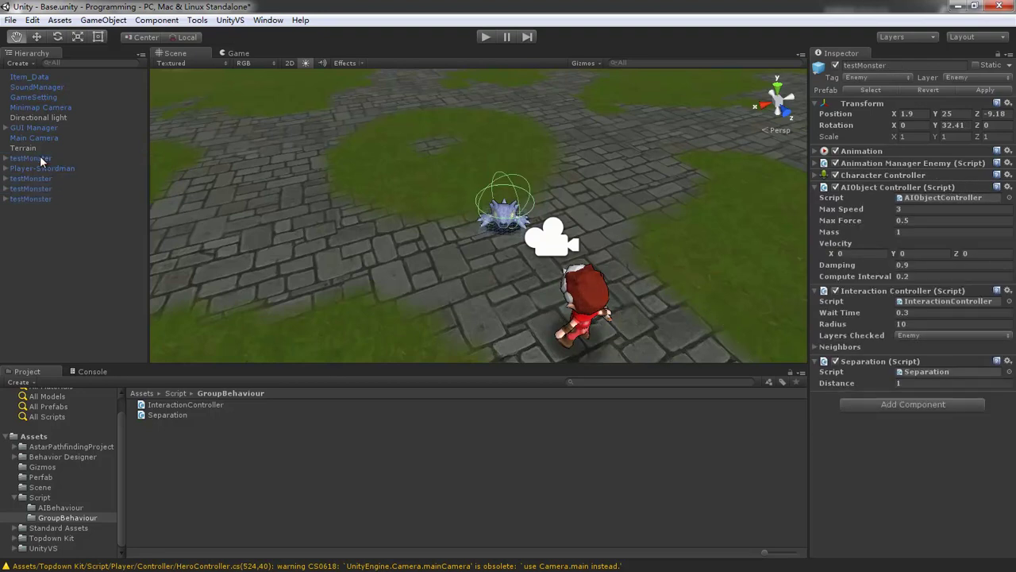
pyautogui.hotkey('ctrl', 'd')
pyautogui.hotkey('ctrl', 'p')
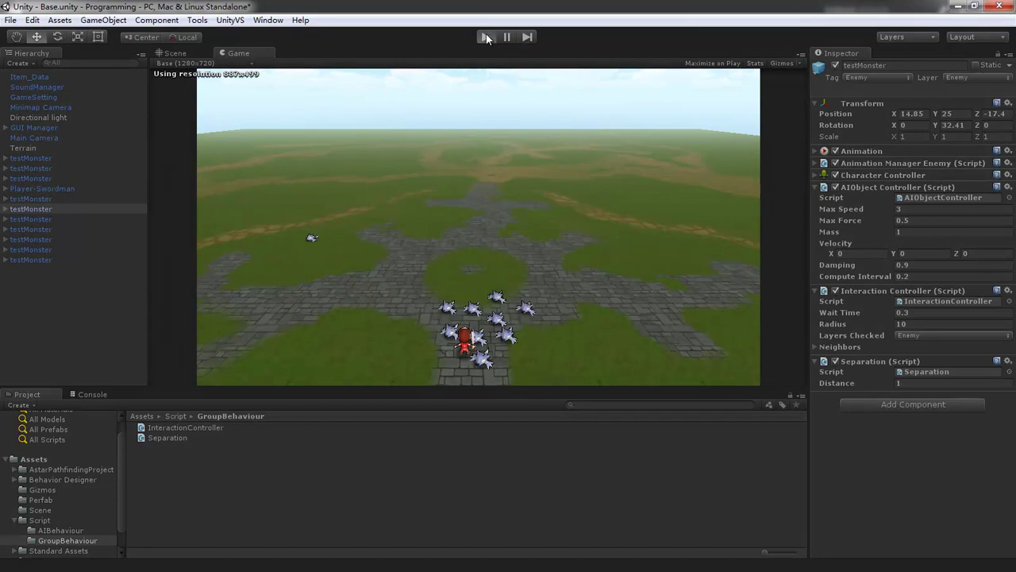
pyautogui.click(487, 38)
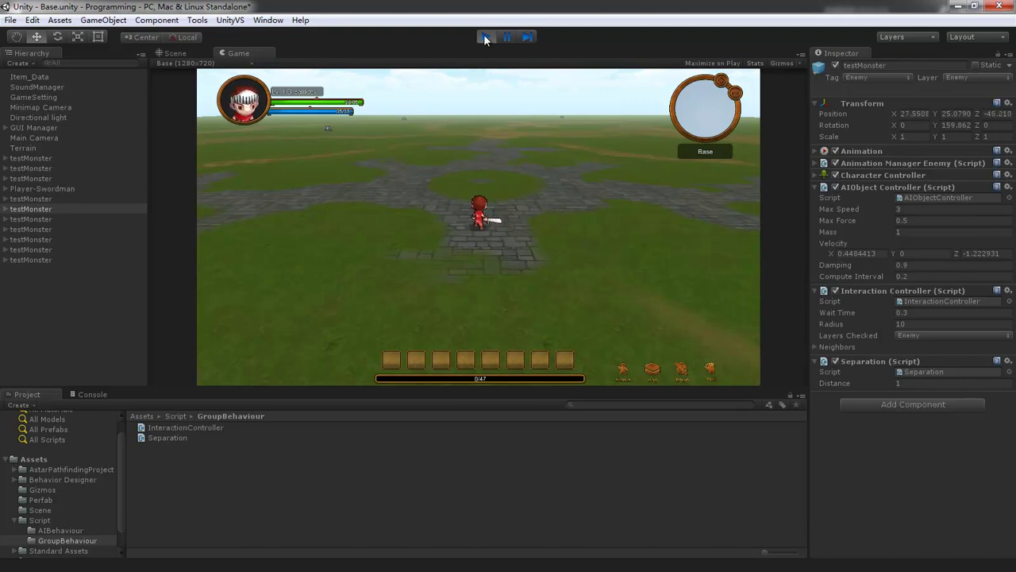
pyautogui.click(484, 34)
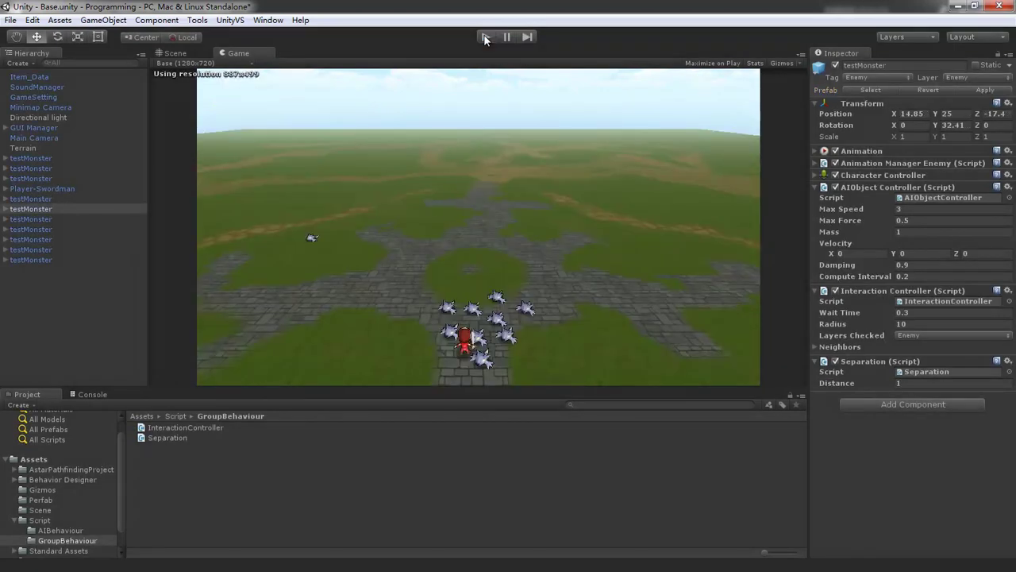
# Create a new C# script in the Project panel's GroupBehaviour folder named Alignment.
pyautogui.rightClick(175, 484)
pyautogui.click(373, 297)
pyautogui.write('Alig')
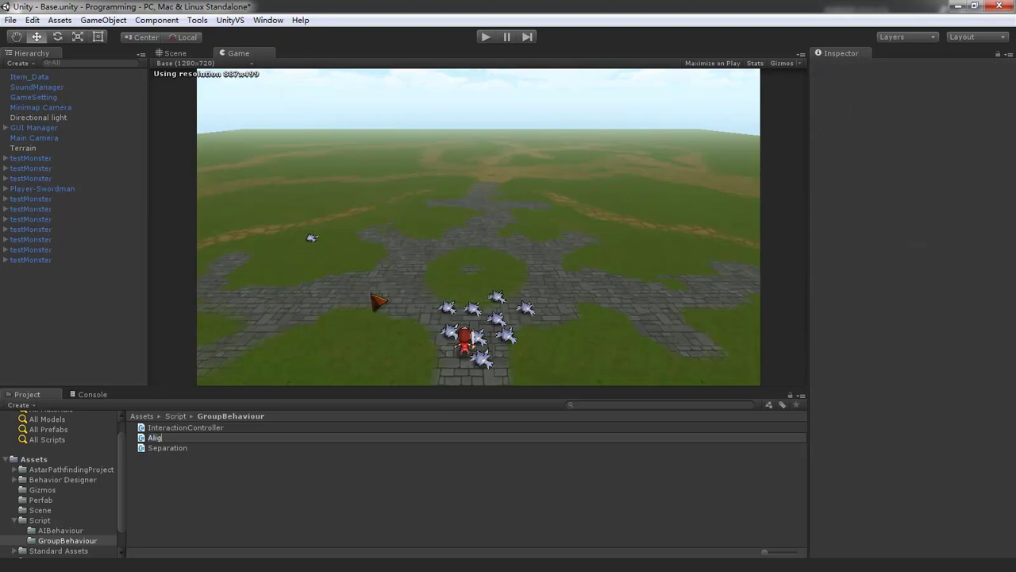
pyautogui.write('nment')
pyautogui.press('Return')
pyautogui.press('Return')
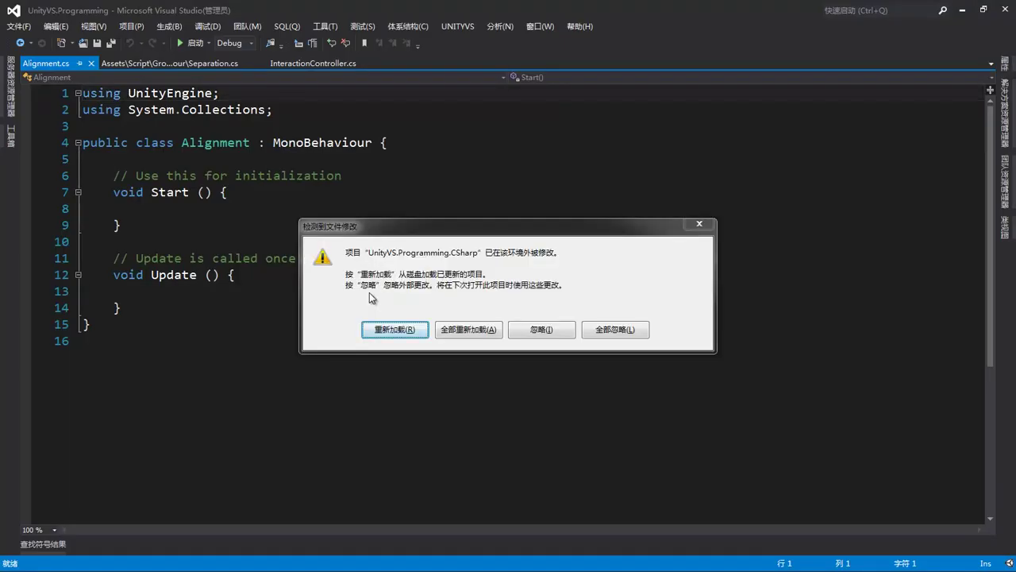
# Choose Reload All (全部重新加载) in the file-modified dialog.
pyautogui.click(468, 328)
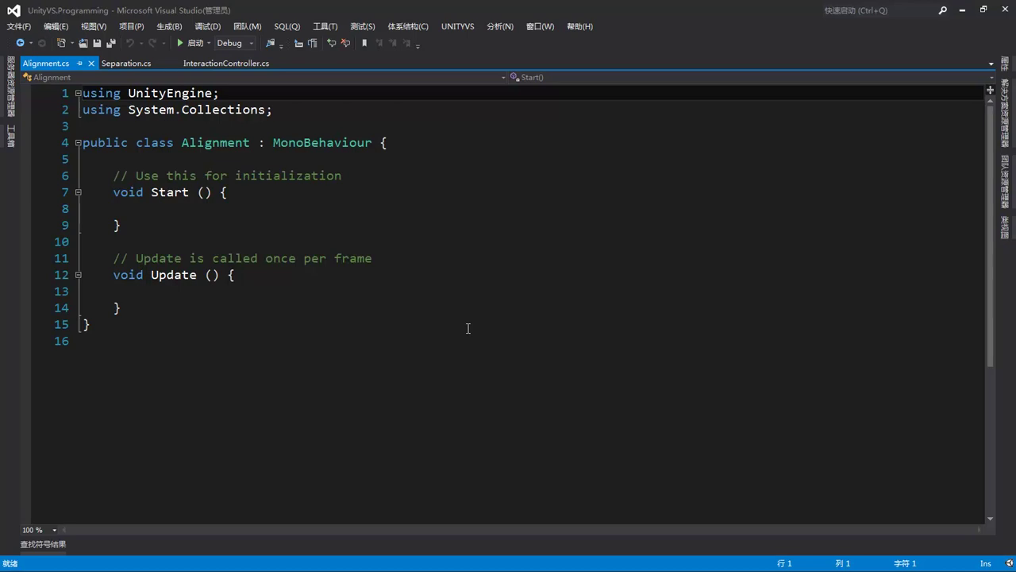
# Change Alignment's base class from MonoBehaviour to AIBehaviour.
pyautogui.doubleClick(319, 144)
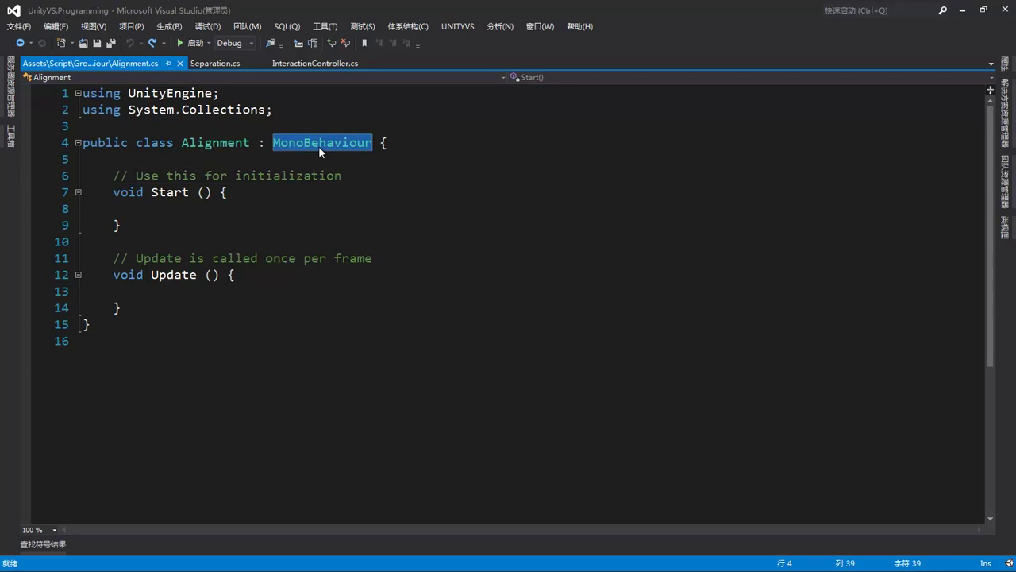
pyautogui.write('AI')
pyautogui.press('Tab')
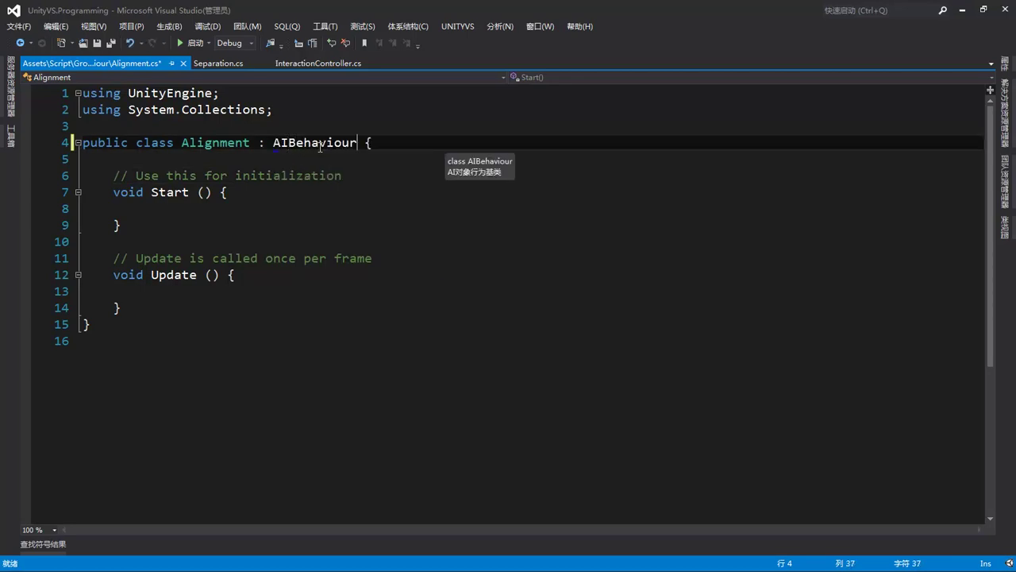
# Replace the Start and Update methods with a public override Force() stub.
pyautogui.moveTo(121, 309); pyautogui.dragTo(113, 176)
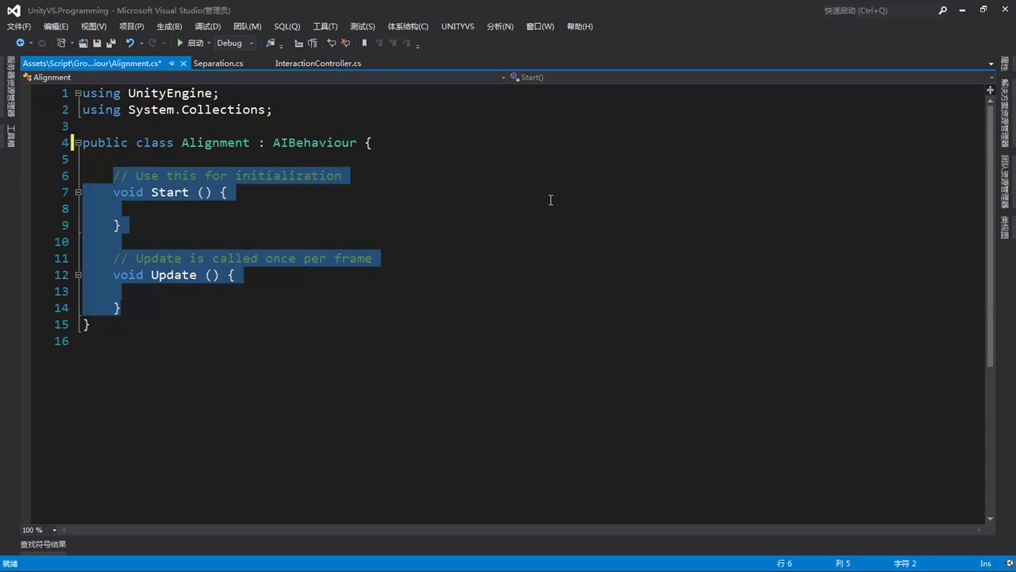
pyautogui.press('Delete')
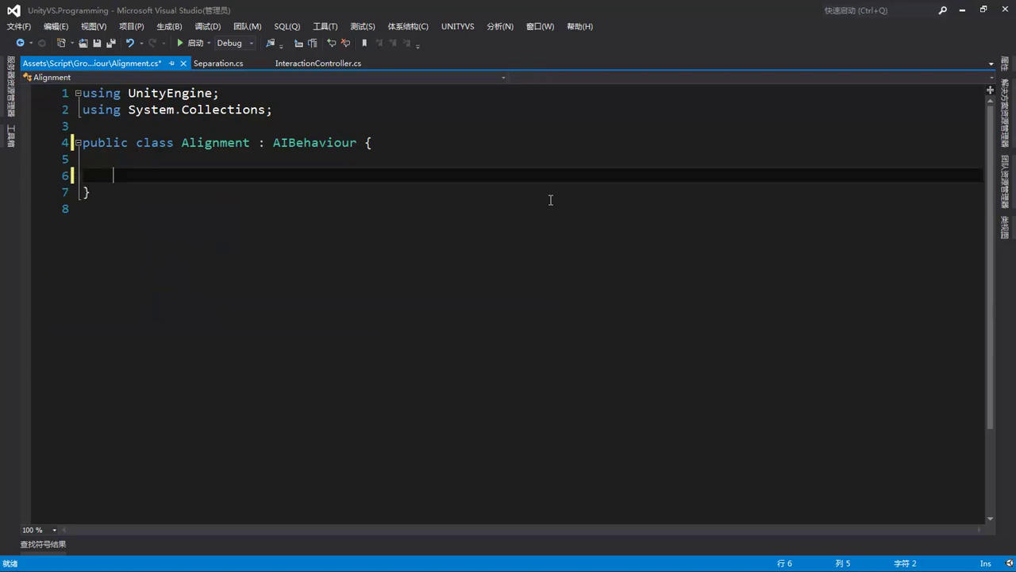
pyautogui.write('public ov')
pyautogui.press('Tab')
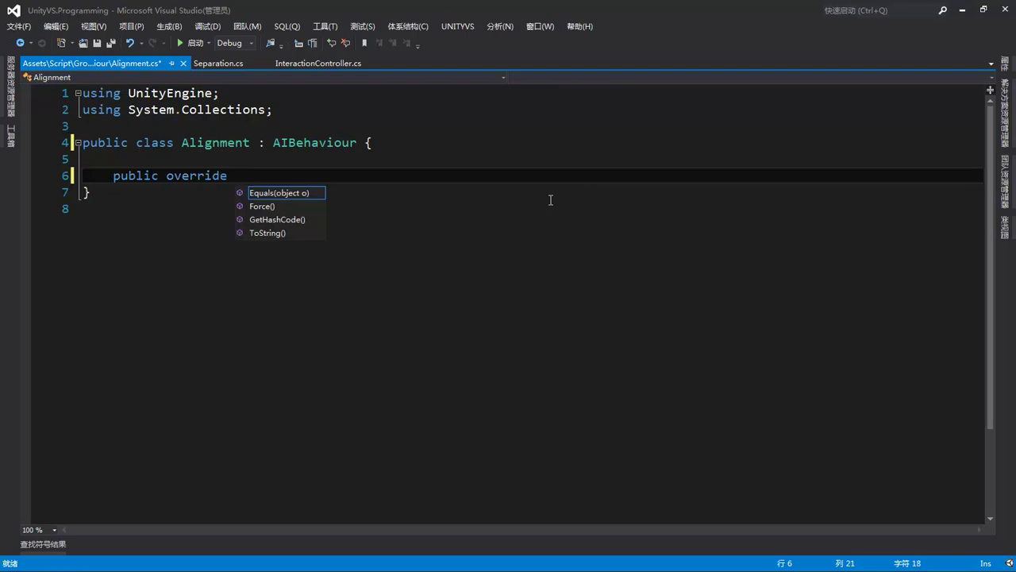
pyautogui.press('Down')
pyautogui.press('Return')
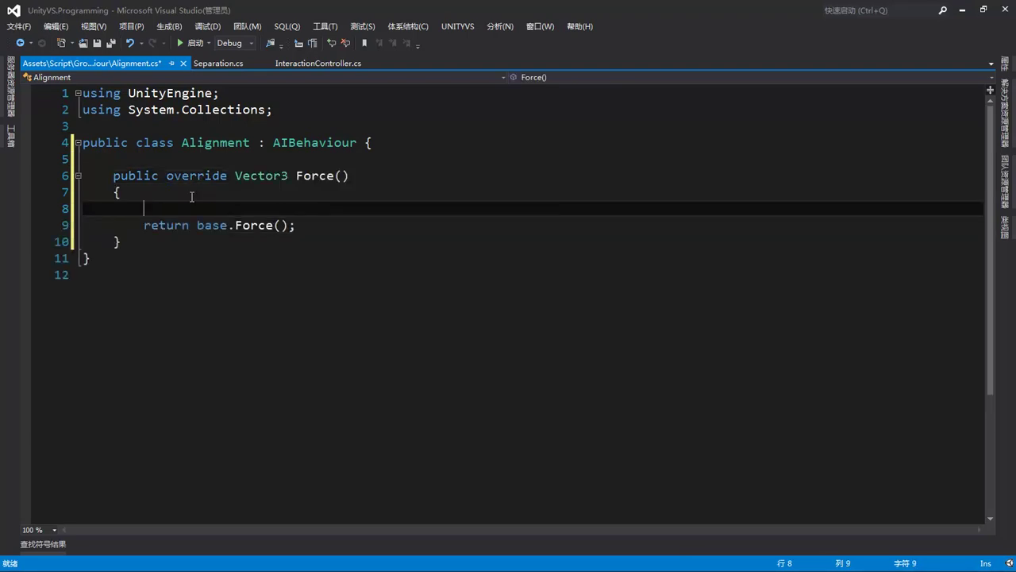
# Declare Vector3 averageDirection = Vector3.zero and int neighborCount = 0 in Force().
pyautogui.write('v')
pyautogui.press('Down')
pyautogui.press('Down')
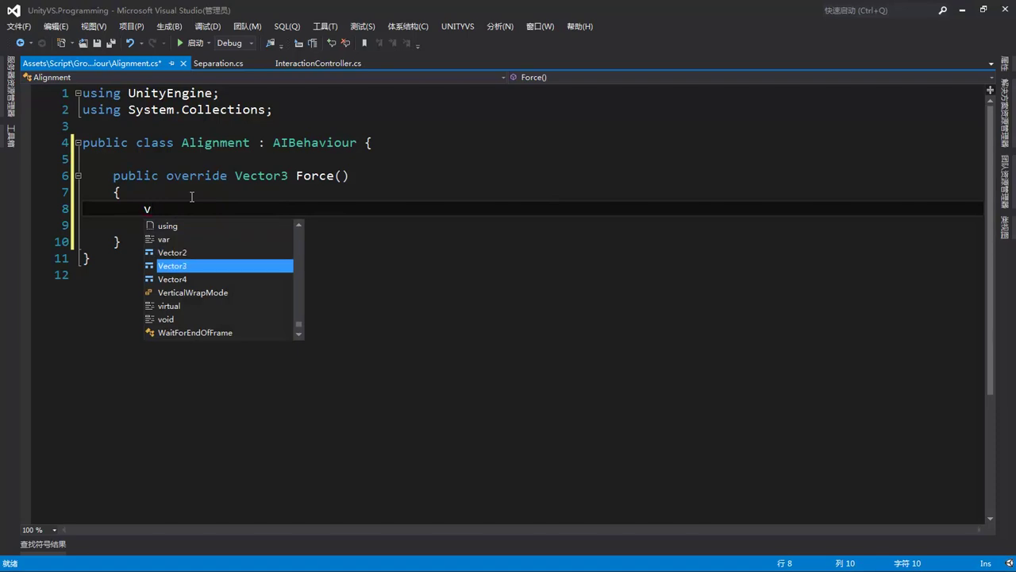
pyautogui.write('averageDirection = ve')
pyautogui.press('Tab')
pyautogui.write('.zero')
pyautogui.press('Return')
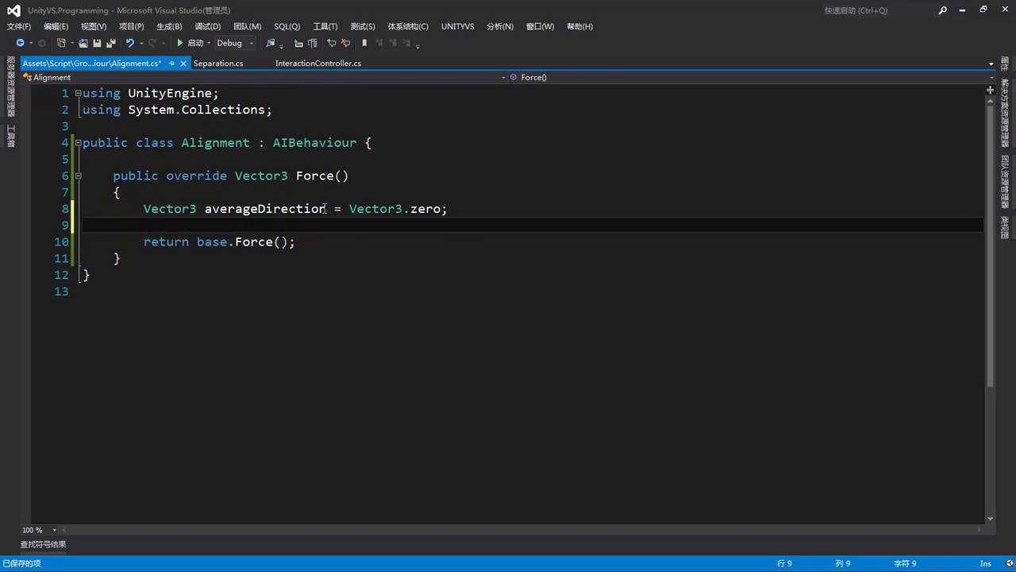
pyautogui.write('p')
pyautogui.press('BackSpace')
pyautogui.write('int neighborCount = 0;')
pyautogui.press('Return')
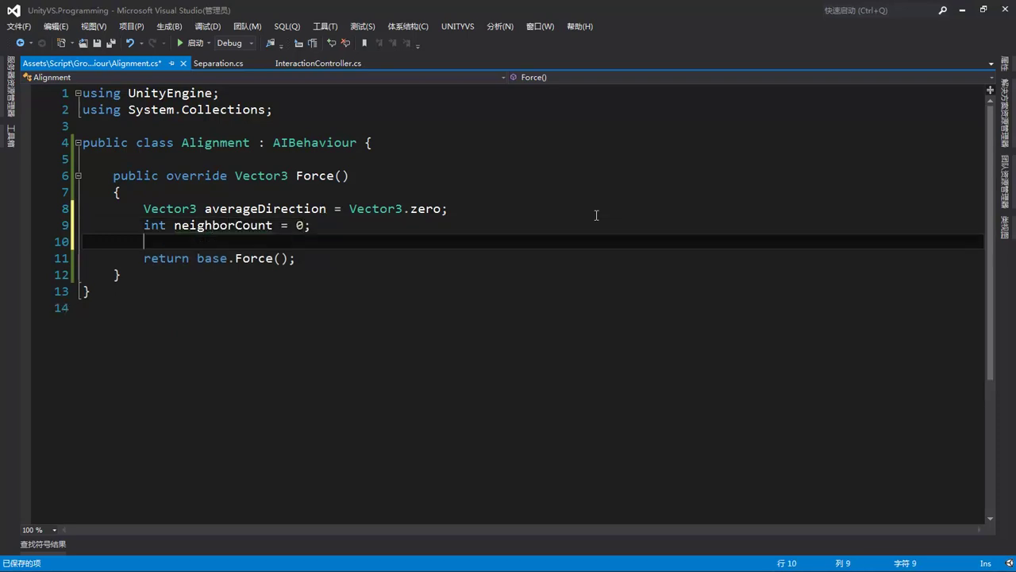
# Add a foreach over each GameObject obj in GetComponent<InteractionController>().neighbors.
pyautogui.write('foreach()')
pyautogui.press('Left')
pyautogui.write('gam')
pyautogui.press('Down')
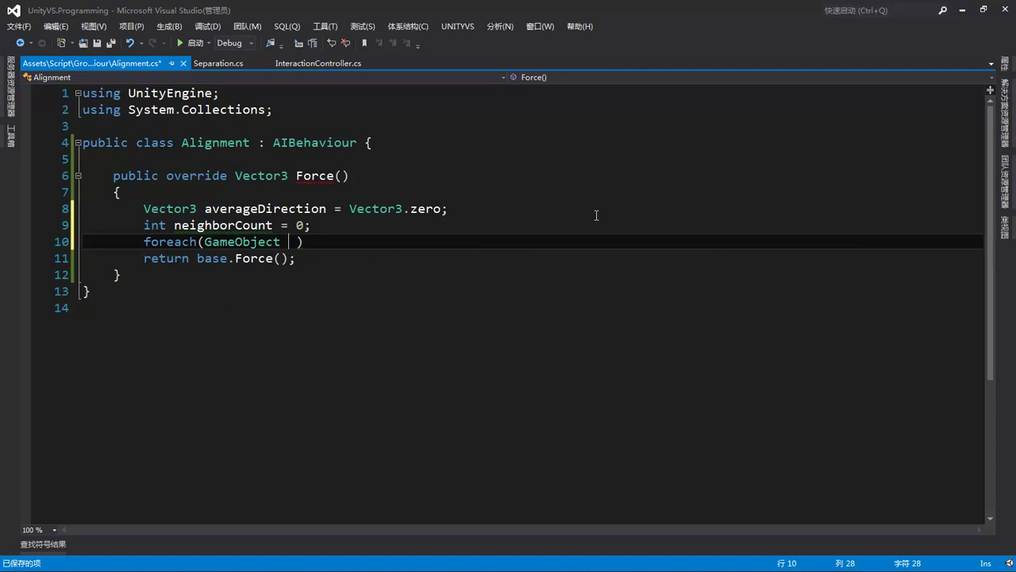
pyautogui.write('obj in ')
pyautogui.write('get')
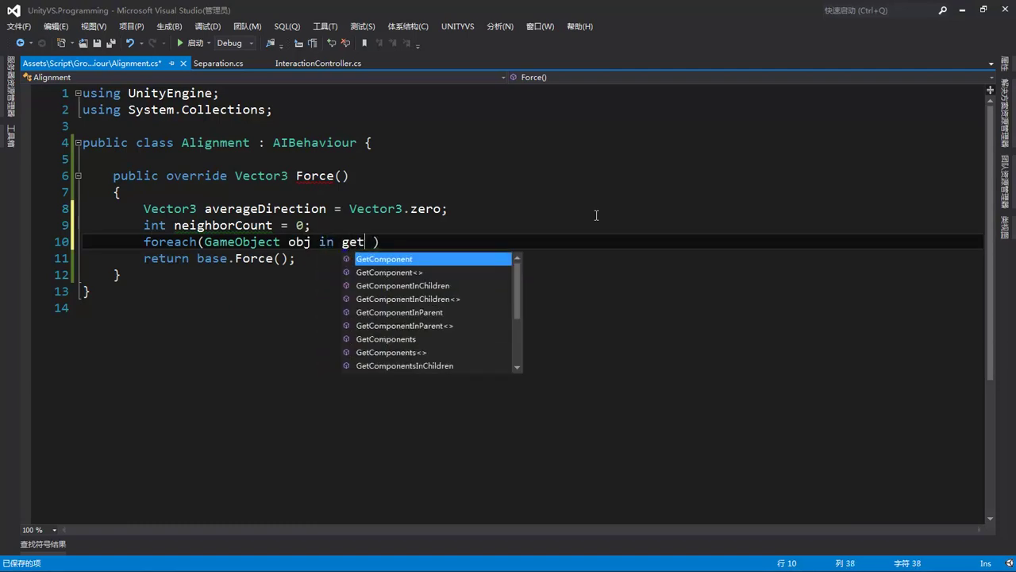
pyautogui.press('Tab')
pyautogui.write('<')
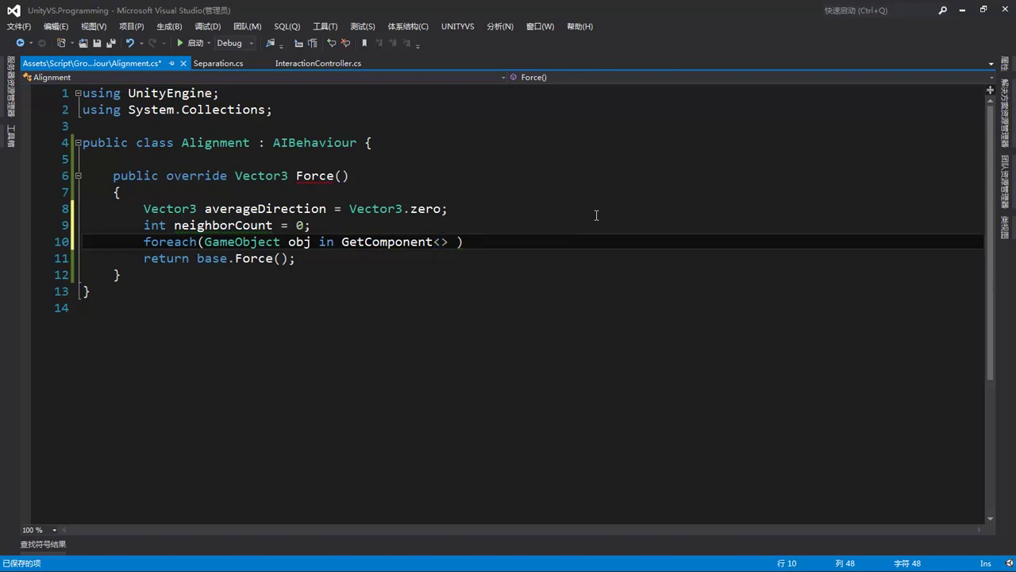
pyautogui.write('intera')
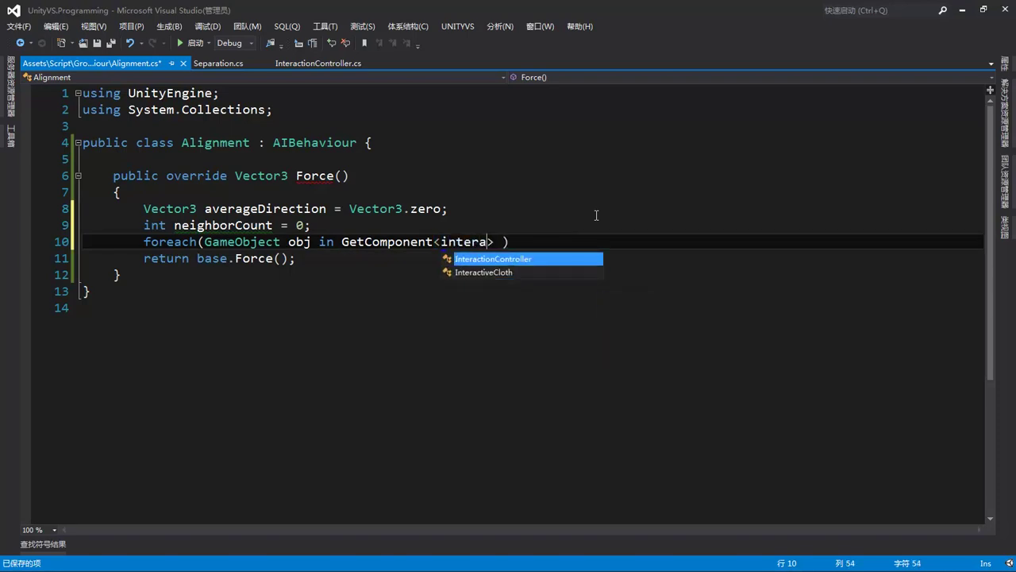
pyautogui.press('Tab')
pyautogui.write('>().')
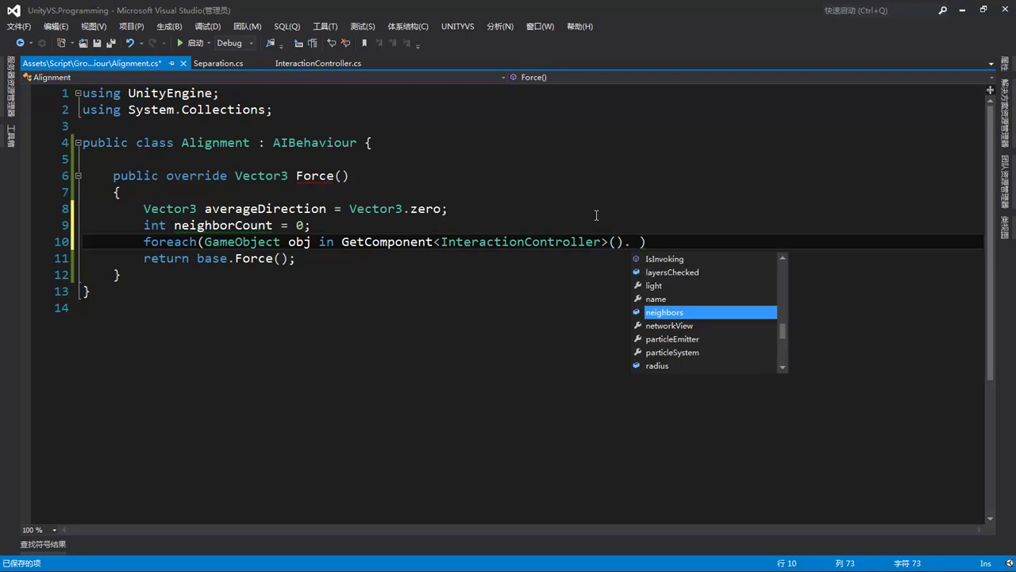
pyautogui.press('Tab')
pyautogui.press('Delete')
pyautogui.press('Right')
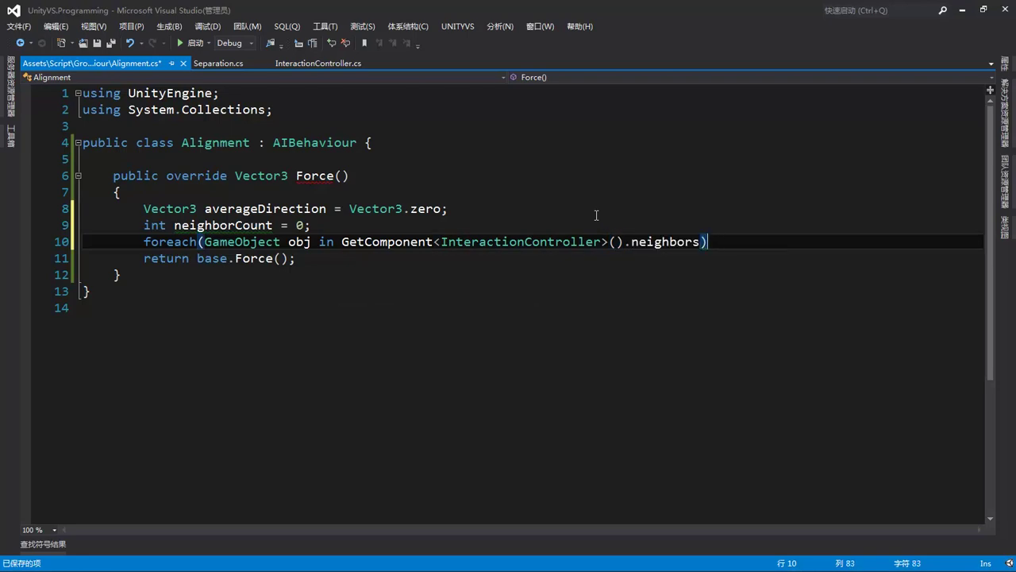
pyautogui.write('{')
pyautogui.press('Return')
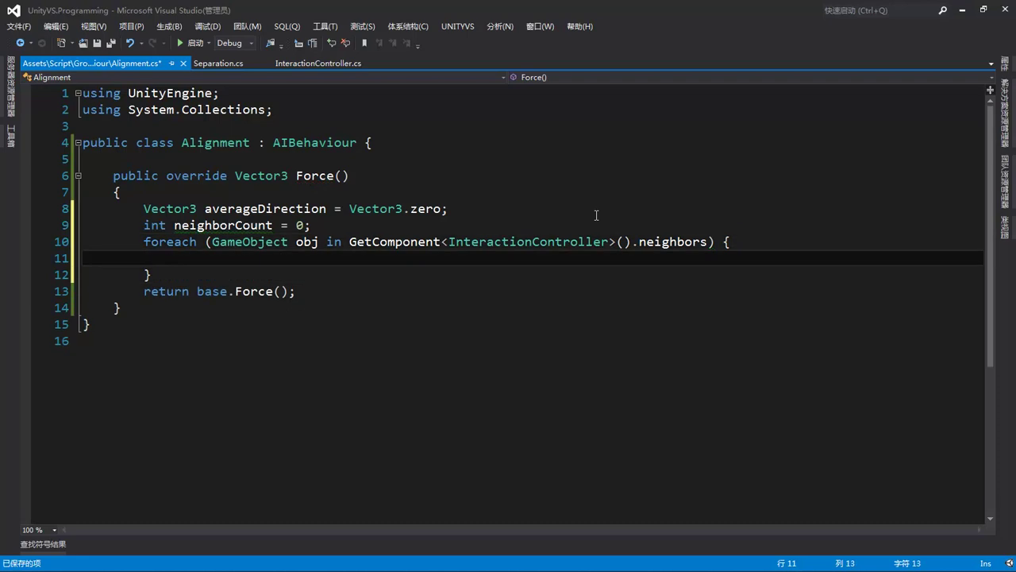
# In the loop body, add obj.transform.forward to averageDirection and increment neighborCount.
pyautogui.write('a')
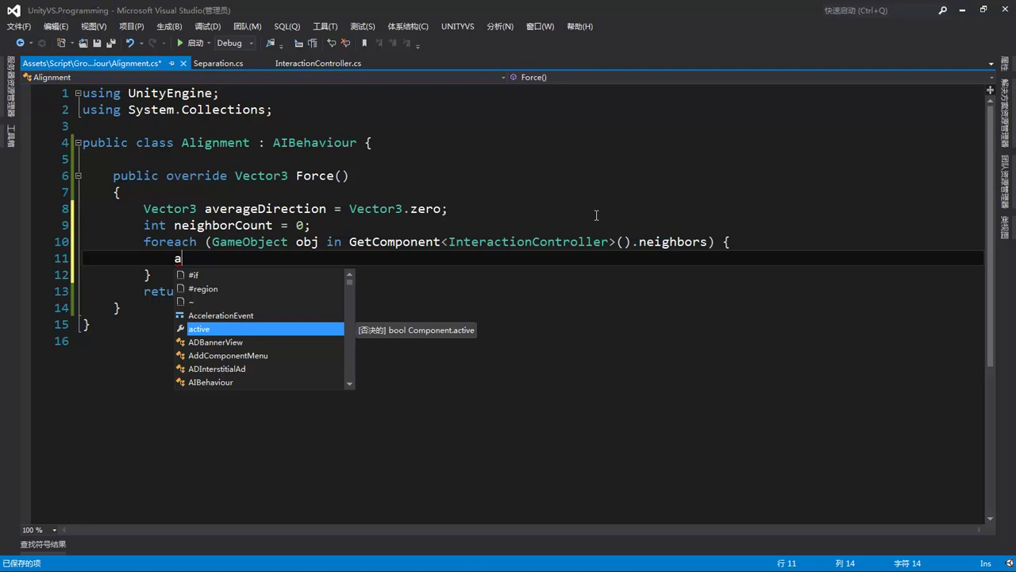
pyautogui.write('ver')
pyautogui.press('Tab')
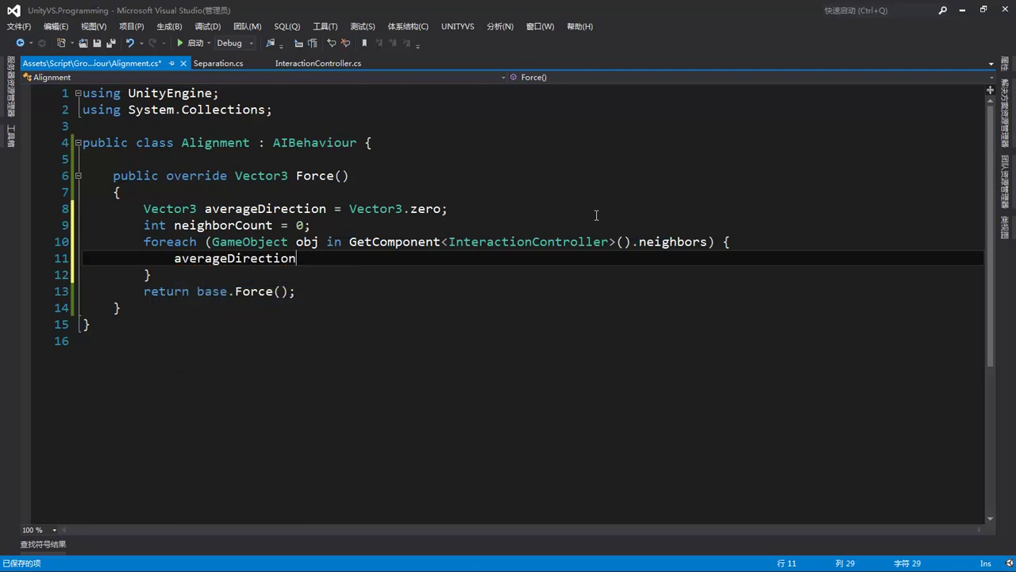
pyautogui.write('+= ob')
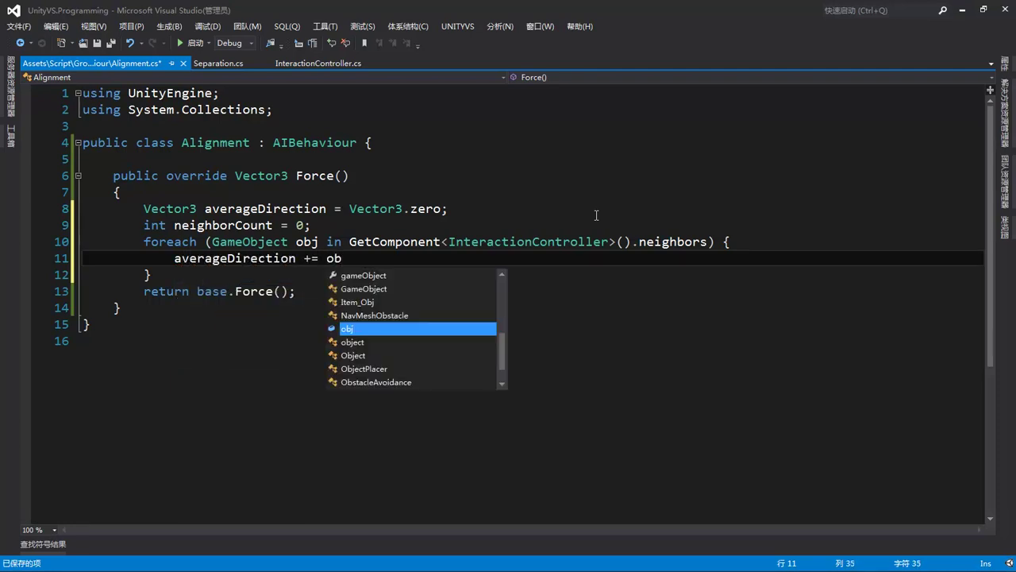
pyautogui.write('j.tran')
pyautogui.press('Tab')
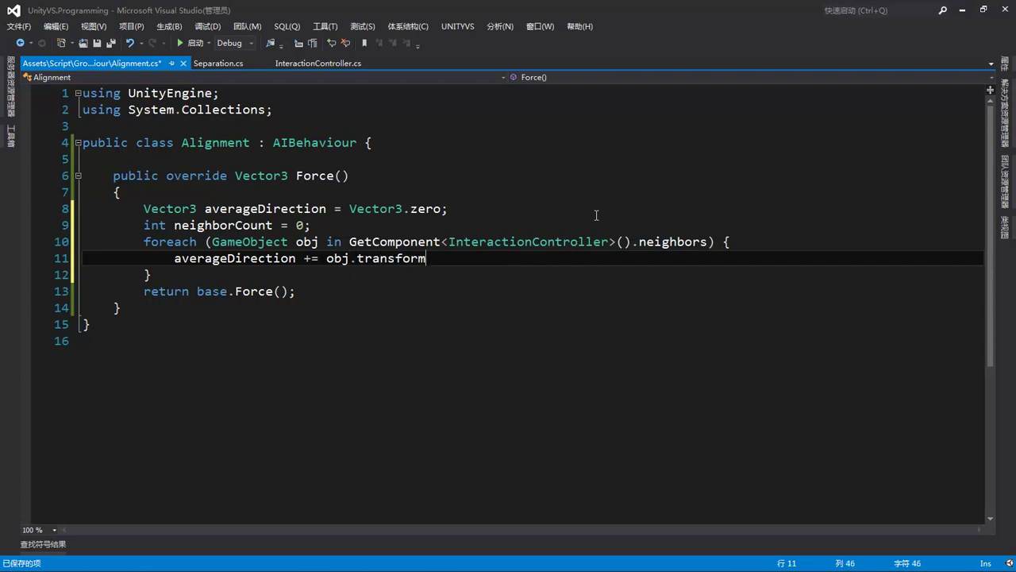
pyautogui.write('.fro')
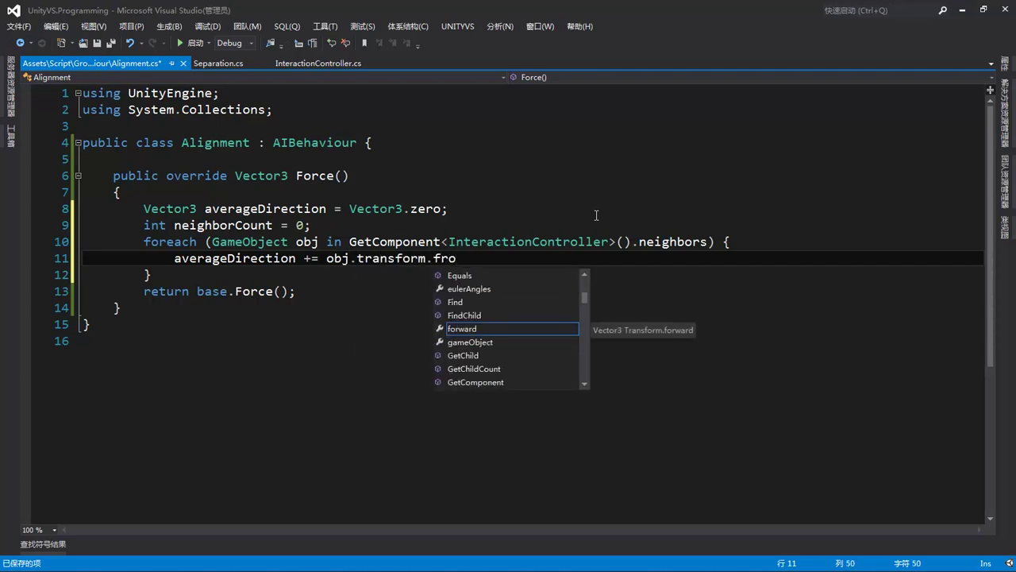
pyautogui.press('Tab')
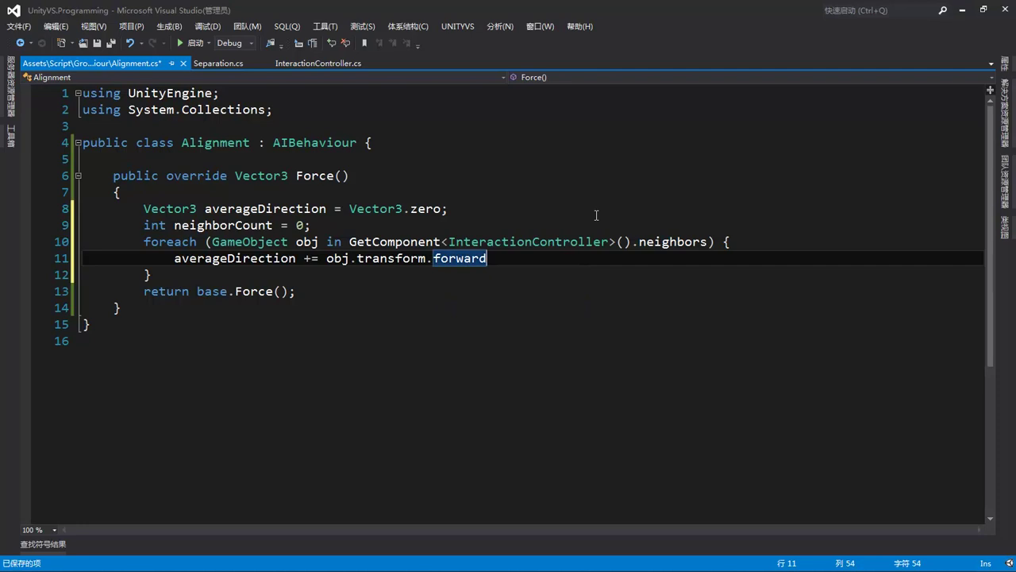
pyautogui.write(';')
pyautogui.press('Return')
pyautogui.write('ne')
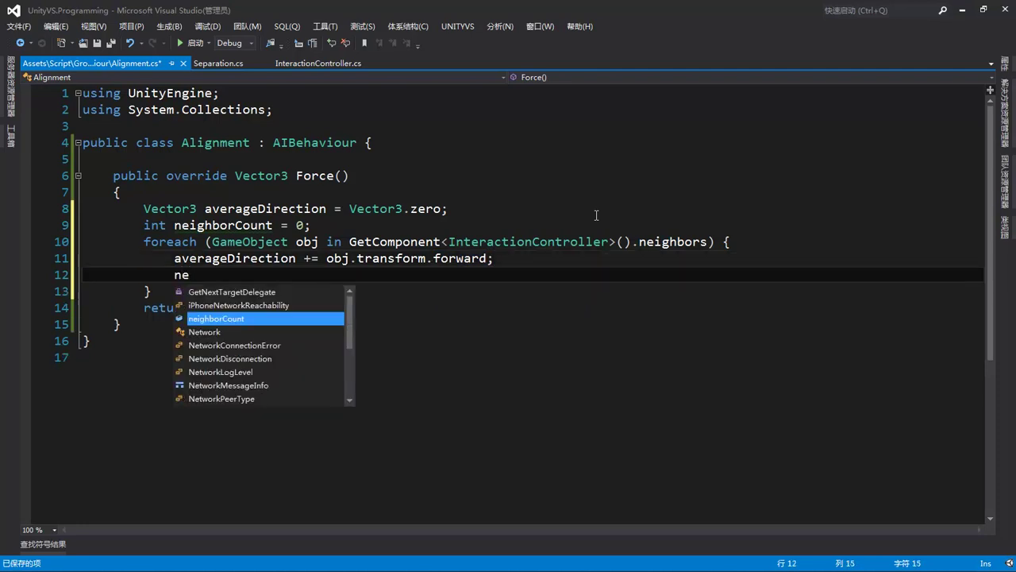
pyautogui.press('Tab')
pyautogui.write('++;')
# Start an if statement below the loop.
pyautogui.press('Down')
pyautogui.press('Return')
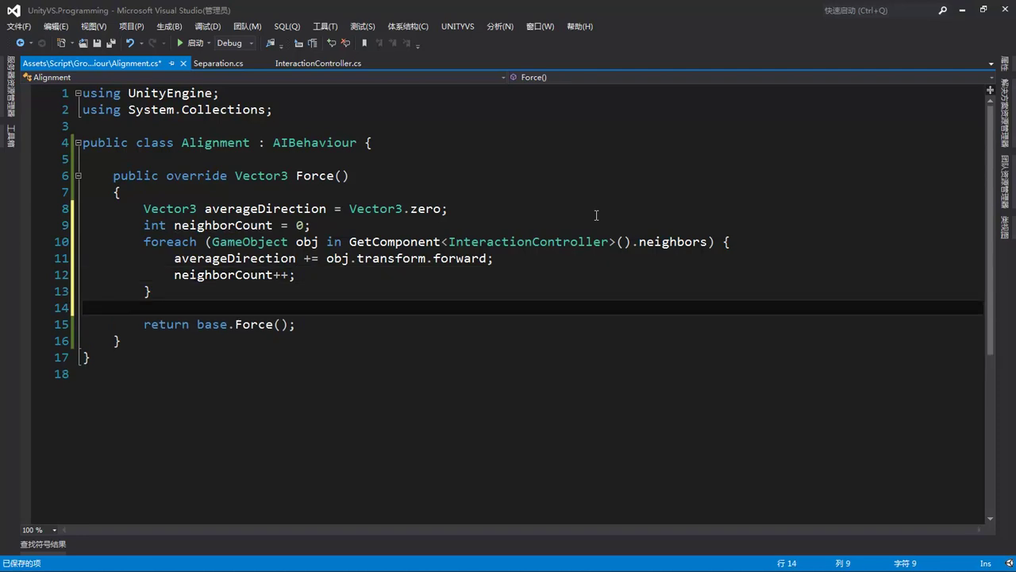
pyautogui.write('if()')
pyautogui.press('Left')
# Write the condition if (neighborCount > 0) and open its block.
pyautogui.write('nei')
pyautogui.press('Tab')
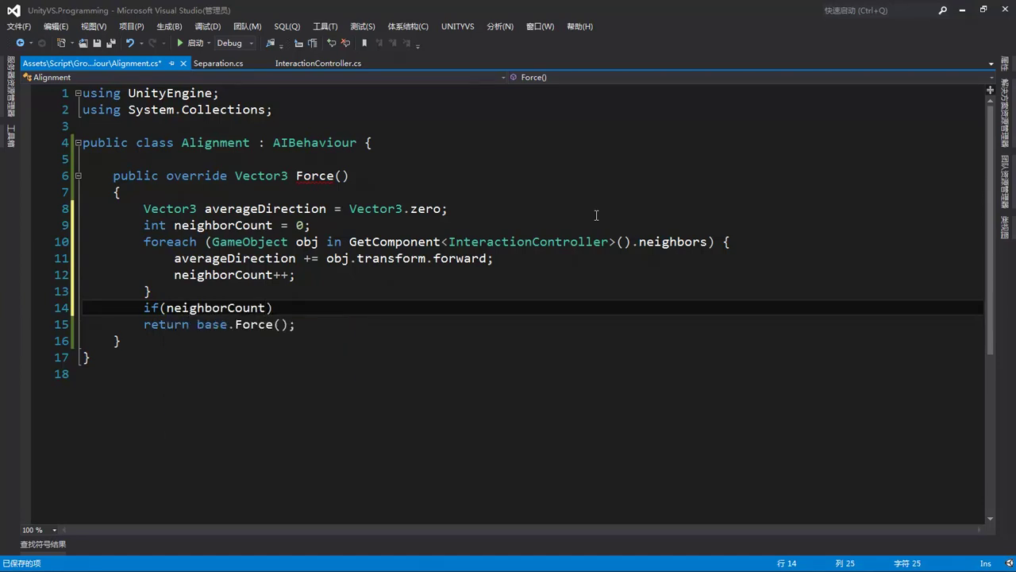
pyautogui.write('> 0')
pyautogui.press('Right')
pyautogui.write('{}')
pyautogui.press('Left')
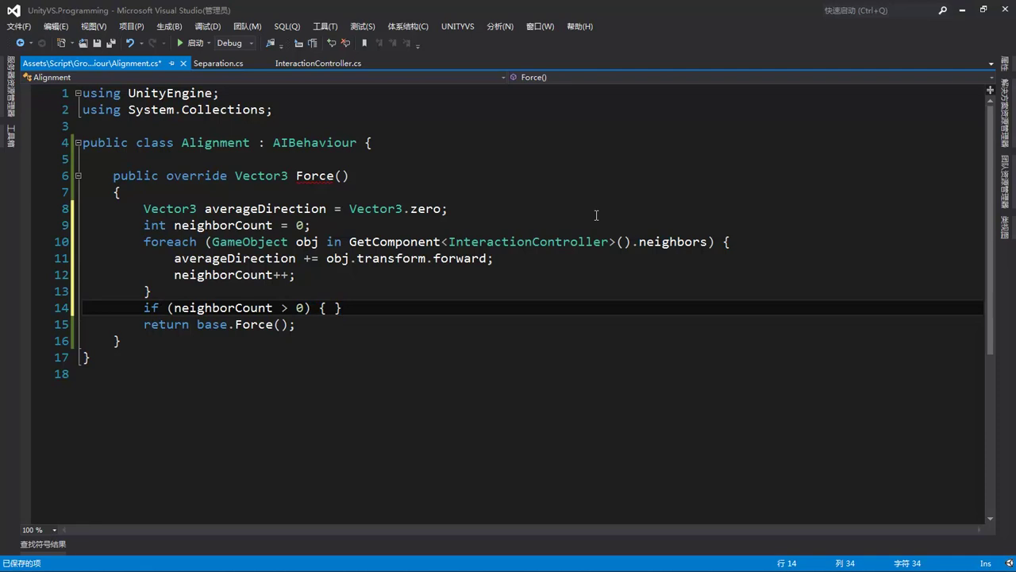
pyautogui.press('Return')
# Inside the if, divide averageDirection by (float)neighborCount and subtract transform.forward.
pyautogui.write('av')
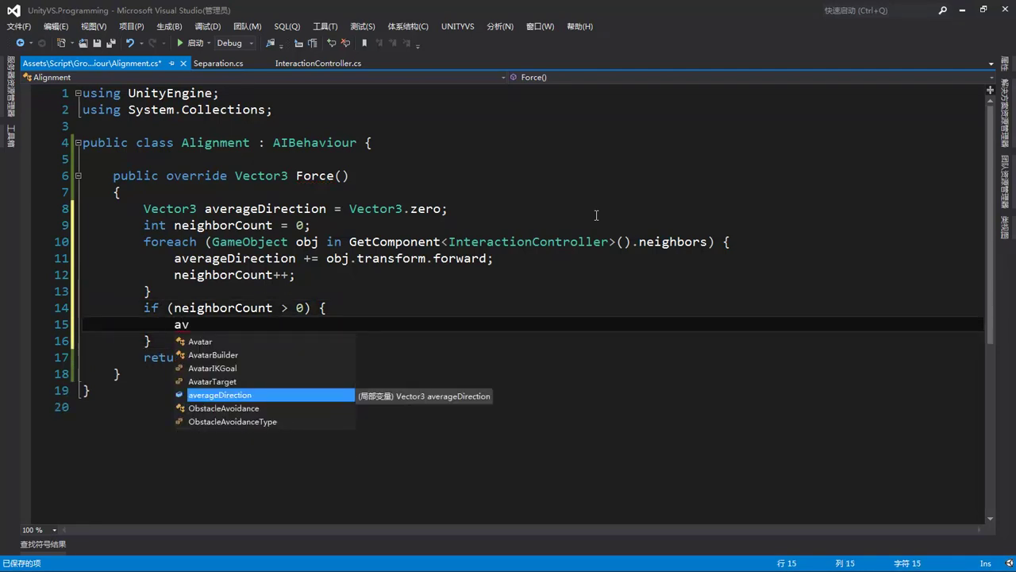
pyautogui.press('Tab')
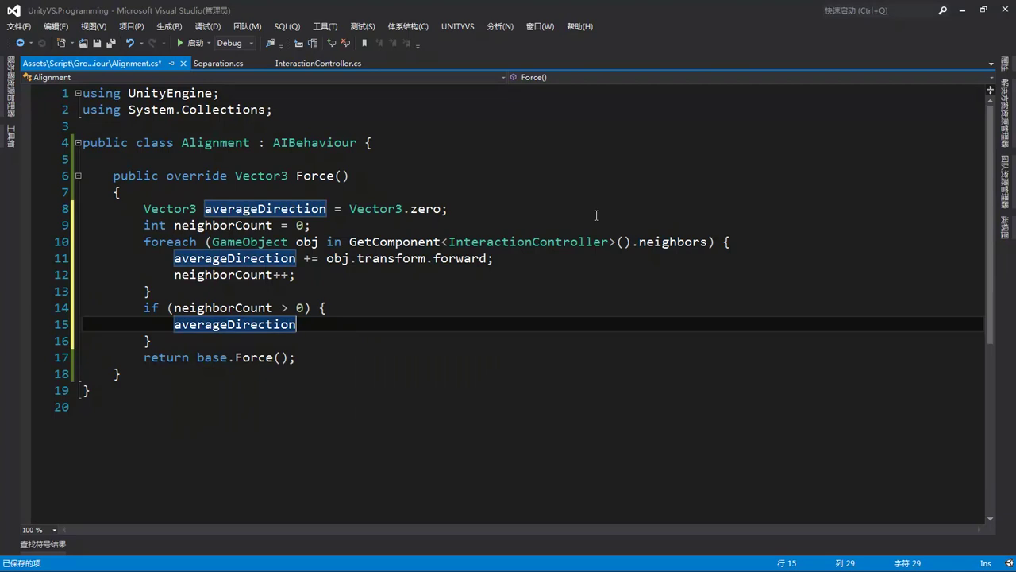
pyautogui.write('/')
pyautogui.press('BackSpace')
pyautogui.write('= (float)')
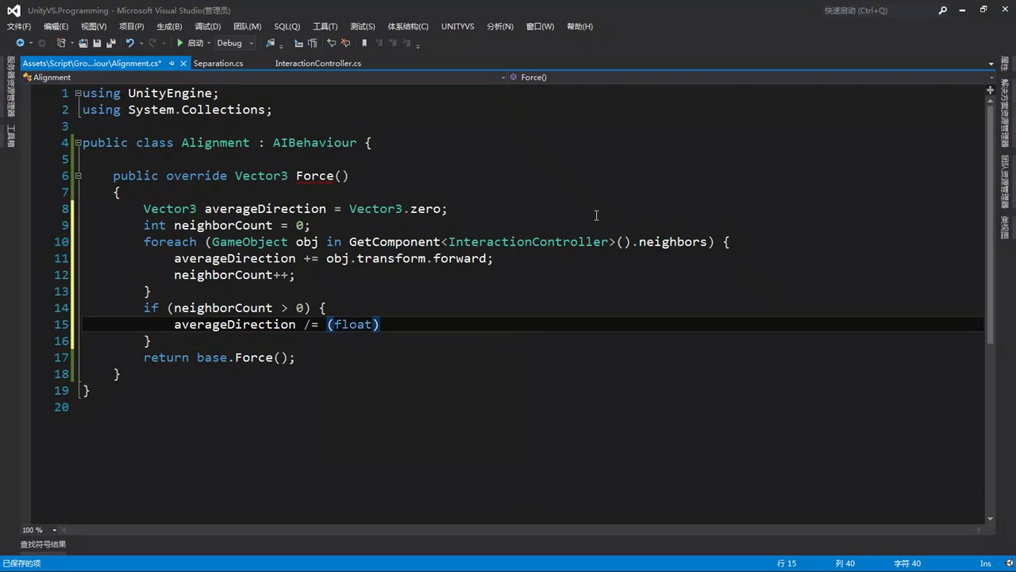
pyautogui.write('nei')
pyautogui.press('Tab')
pyautogui.write(';')
pyautogui.press('Return')
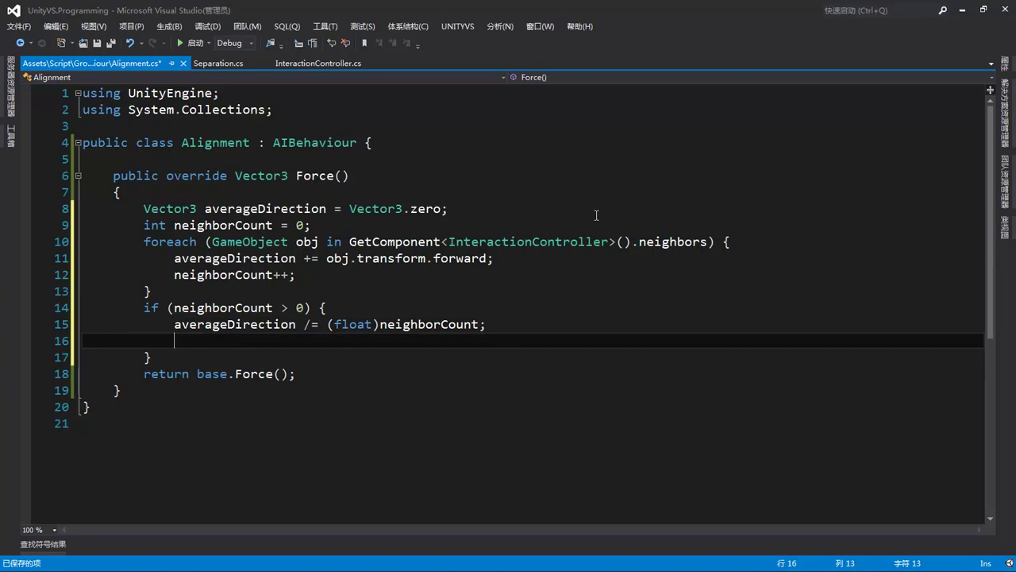
pyautogui.write('averageDirection -= tran')
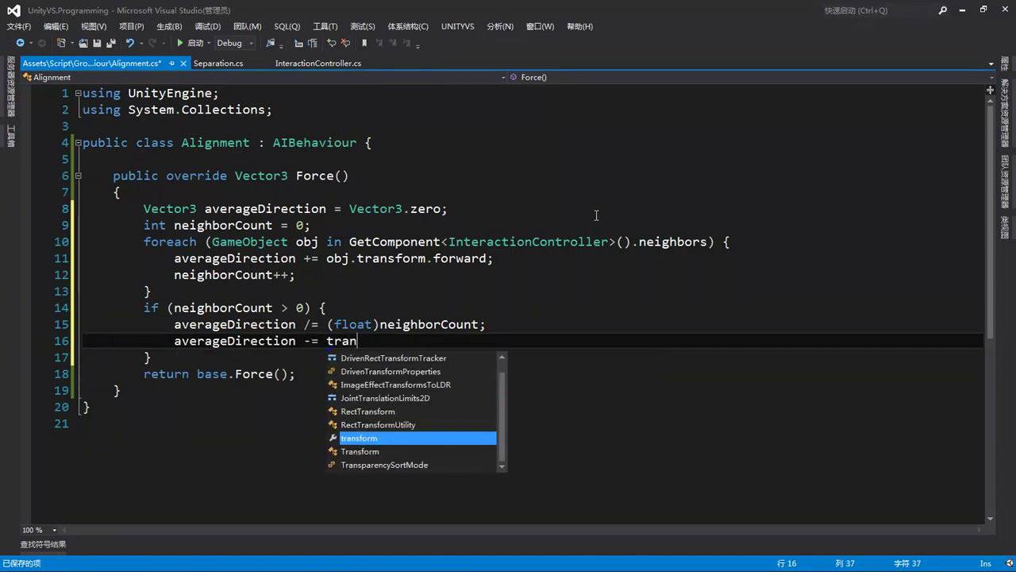
pyautogui.press('Tab')
pyautogui.write('.fo')
pyautogui.press('Tab')
pyautogui.write(';')
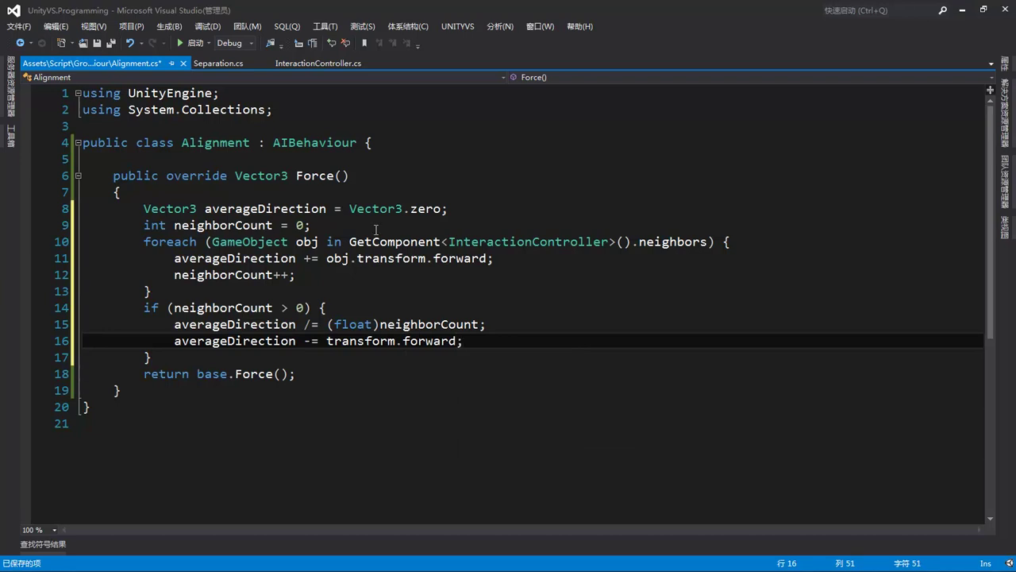
# Return averageDirection instead of base.Force() and save Alignment.cs.
pyautogui.click(269, 374)
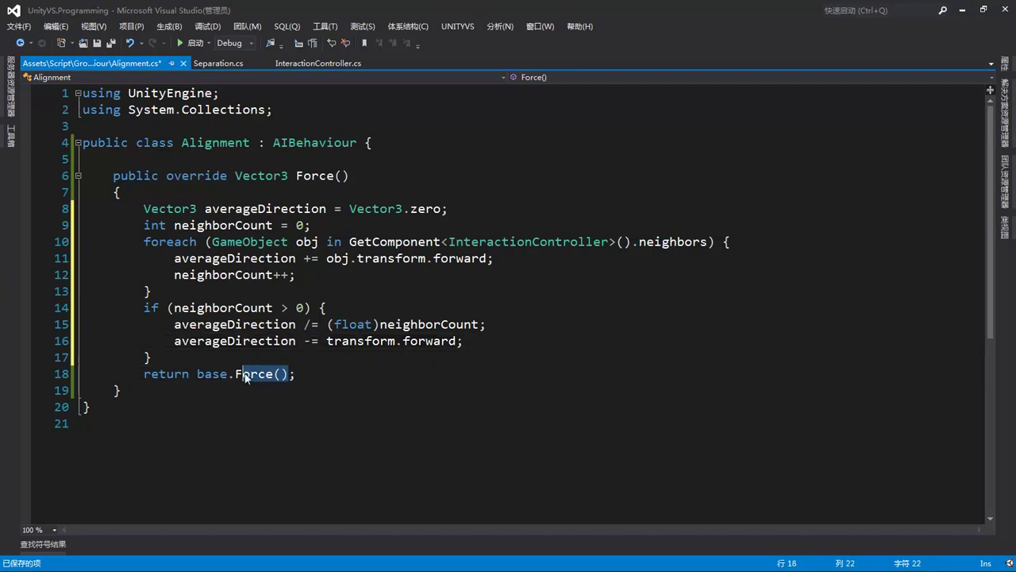
pyautogui.moveTo(300, 373); pyautogui.dragTo(200, 374)
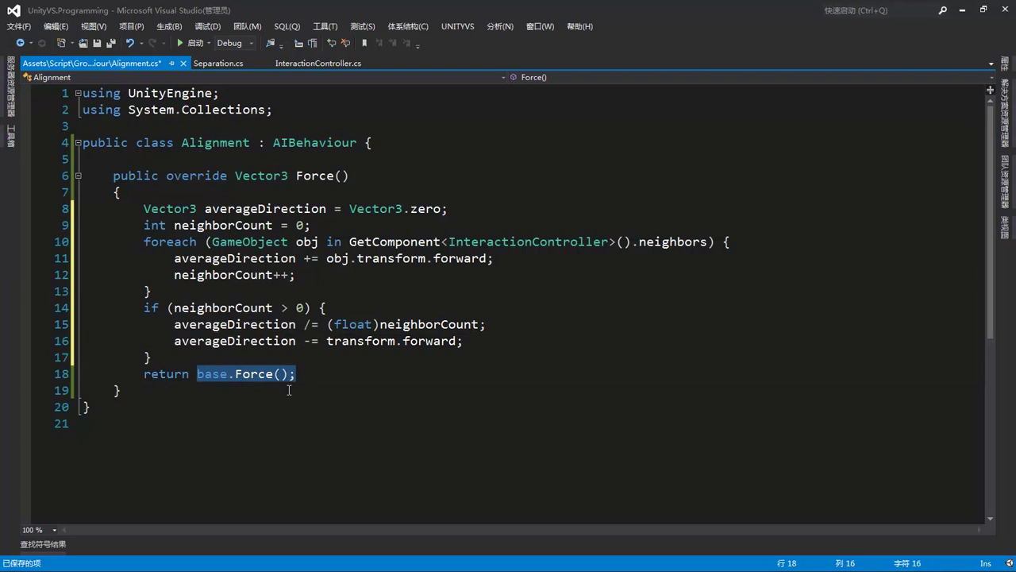
pyautogui.write('aver')
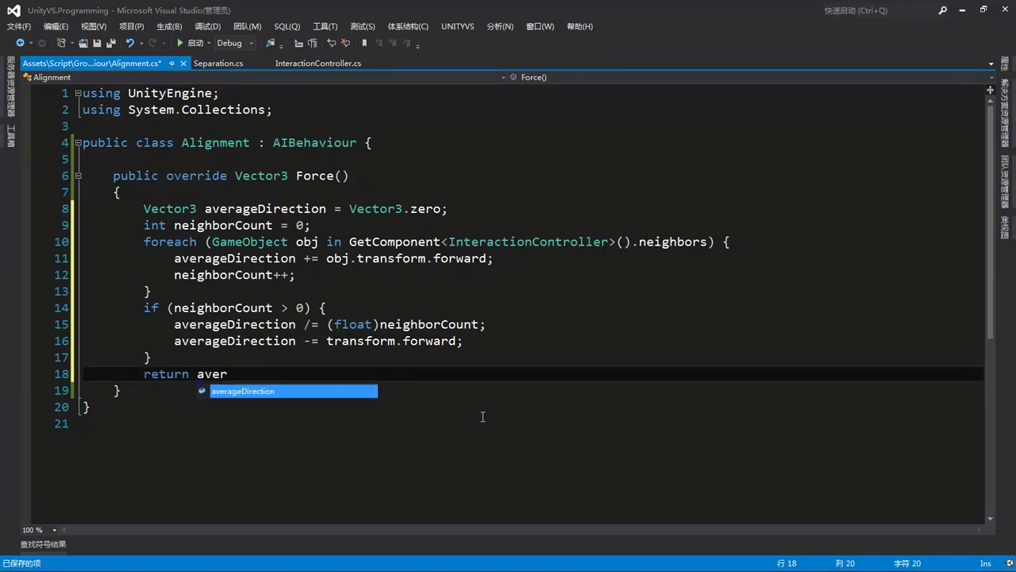
pyautogui.press('Tab')
pyautogui.hotkey('ctrl', 's')
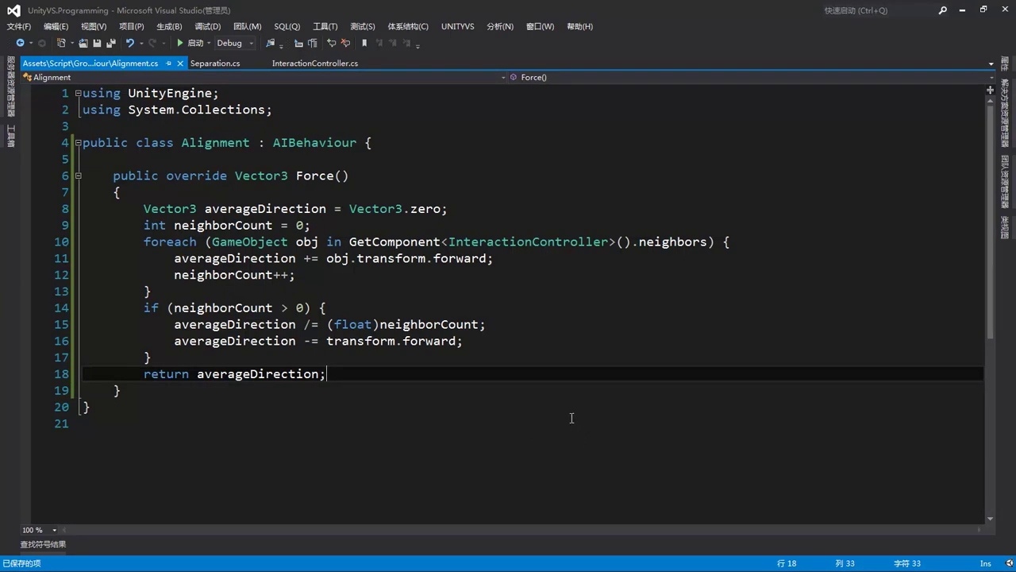
# Back in Unity, select a testMonster to view its Interaction Controller and Alignment components.
pyautogui.hotkey('alt', 'Tab')
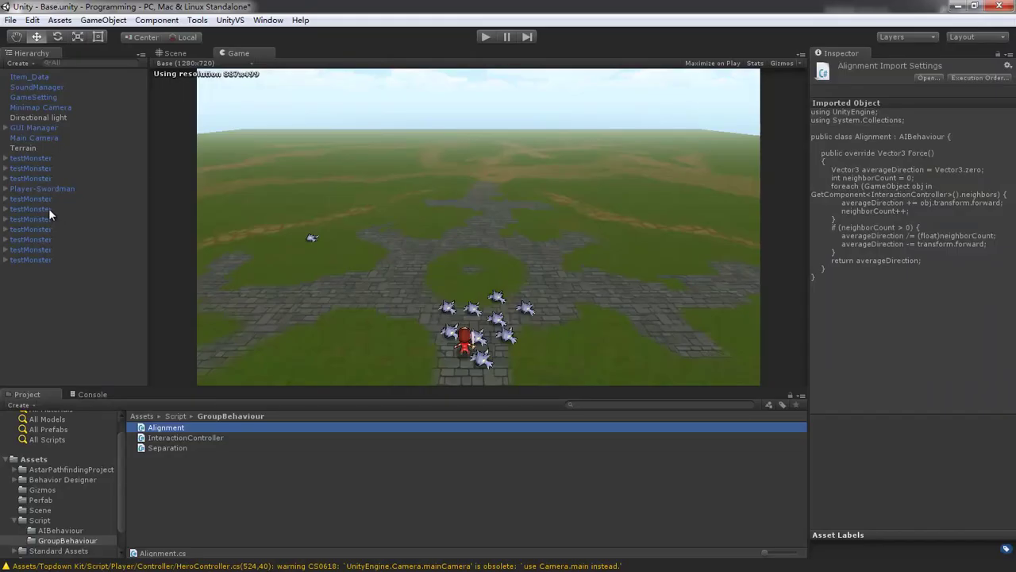
pyautogui.click(42, 161)
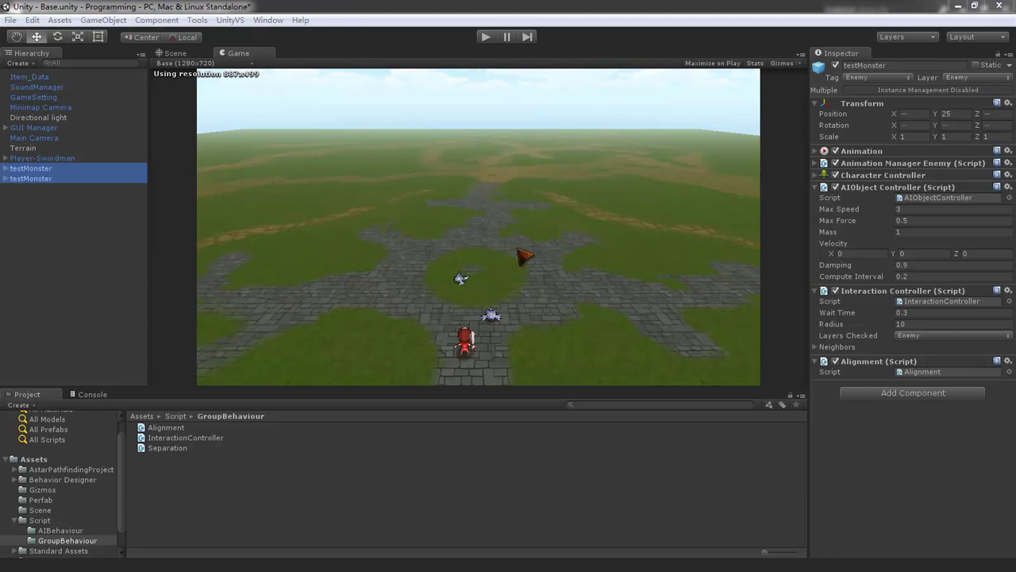
# Play the scene and watch the two testMonsters move with the Alignment behaviour.
pyautogui.click(484, 36)
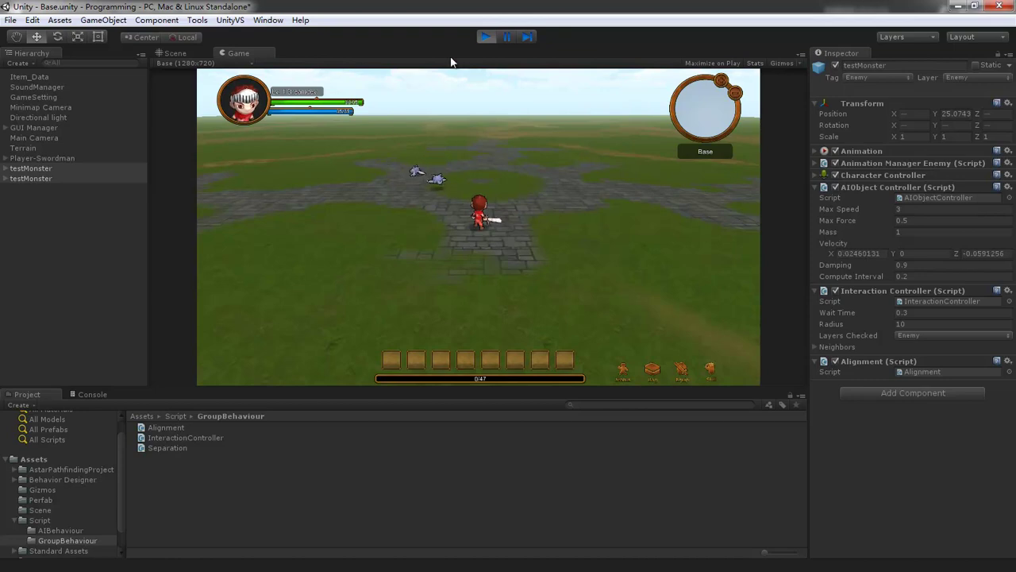
# Stop the game, replay it maximized to watch the monsters group, then stop again.
pyautogui.hotkey('ctrl', 'p')
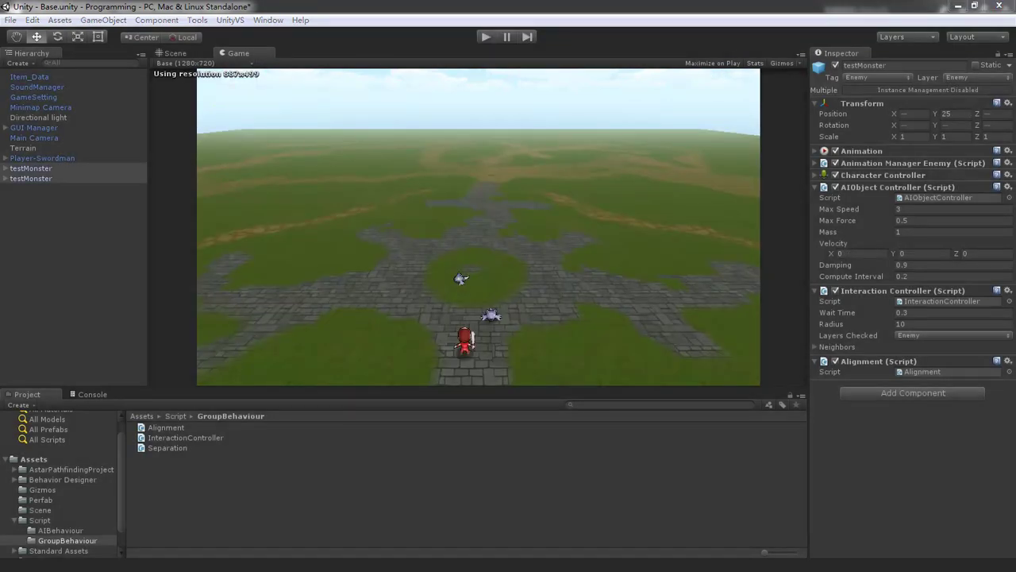
pyautogui.hotkey('ctrl', 'p')
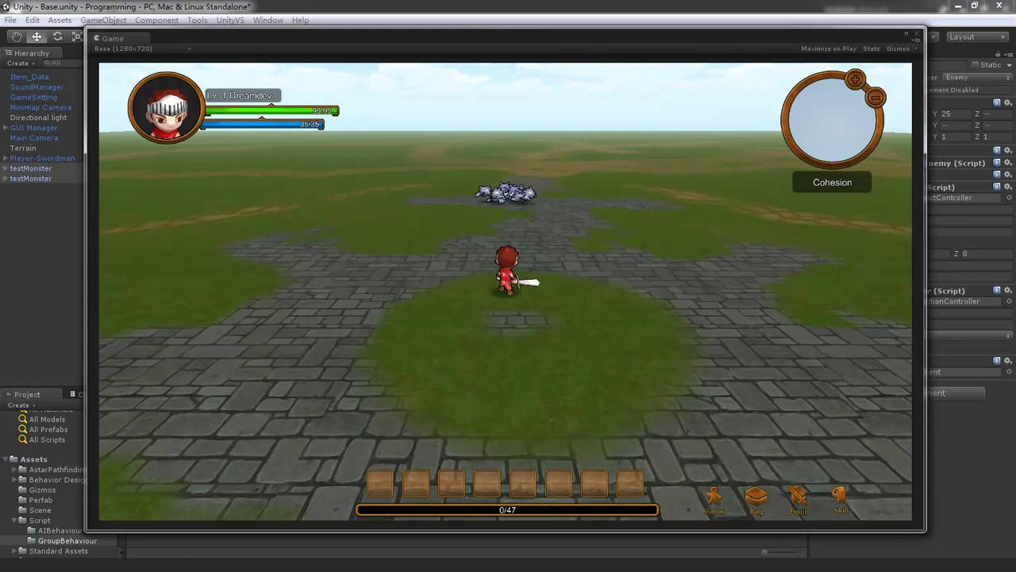
pyautogui.hotkey('ctrl', 'p')
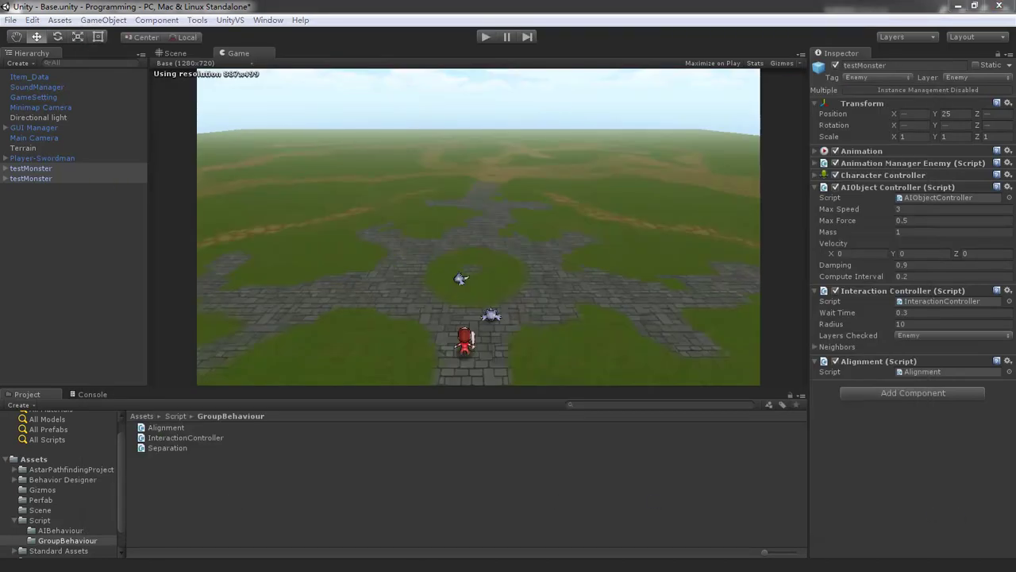
# Create a C# script named Cohision in GroupBehaviour and open it in Visual Studio.
pyautogui.rightClick(183, 476)
pyautogui.moveTo(287, 278)
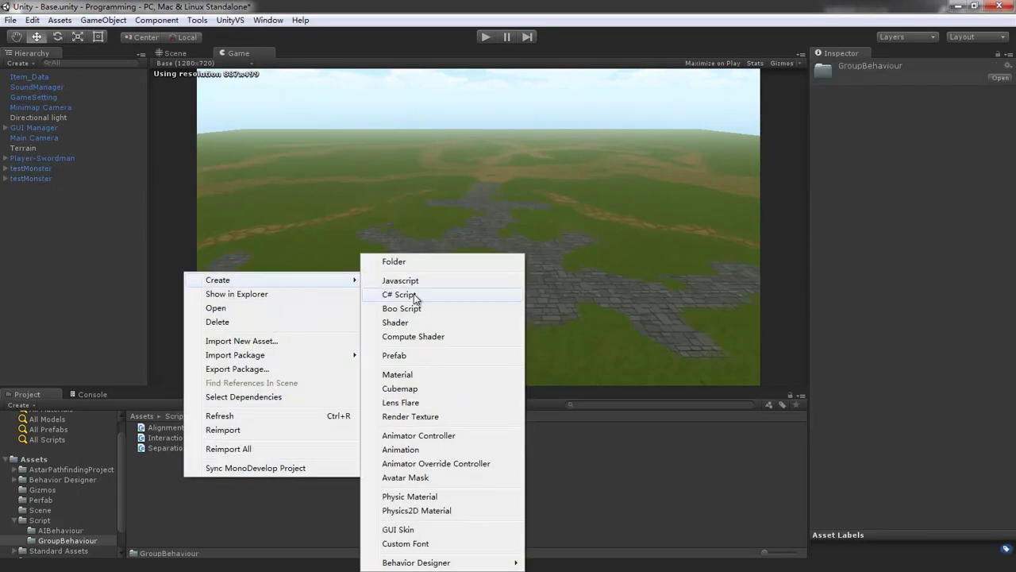
pyautogui.click(400, 295)
pyautogui.write('C')
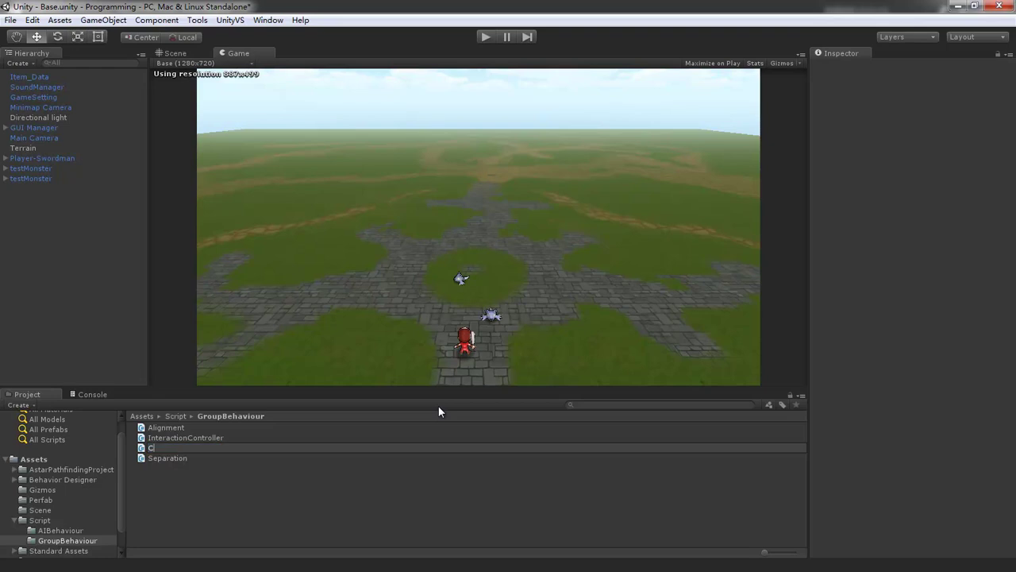
pyautogui.write('ohision')
pyautogui.press('Return')
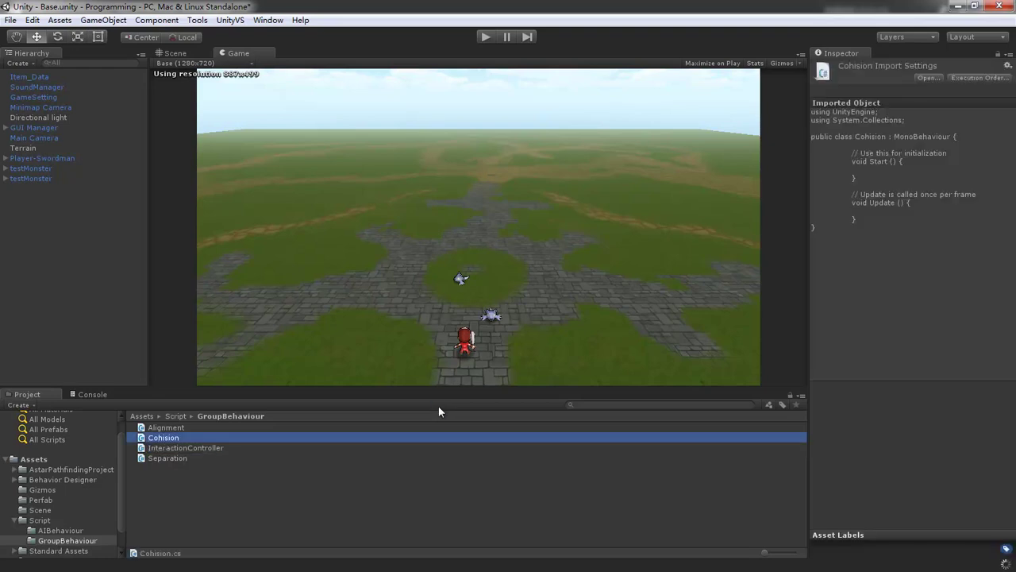
pyautogui.press('Return')
pyautogui.click(238, 193)
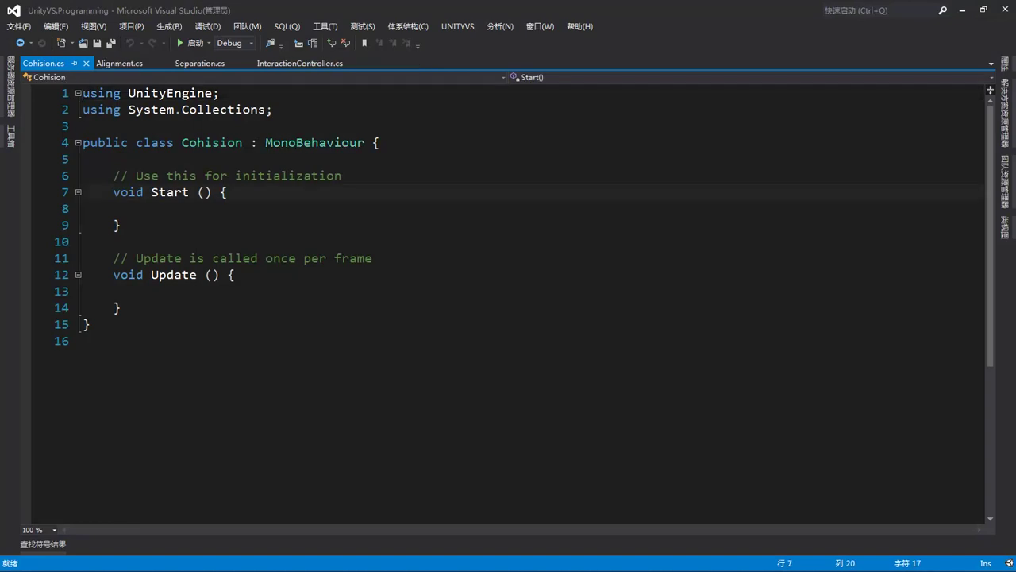
# Change Cohision's base class from MonoBehaviour to AIBehaviour.
pyautogui.doubleClick(332, 144)
pyautogui.write('Ai')
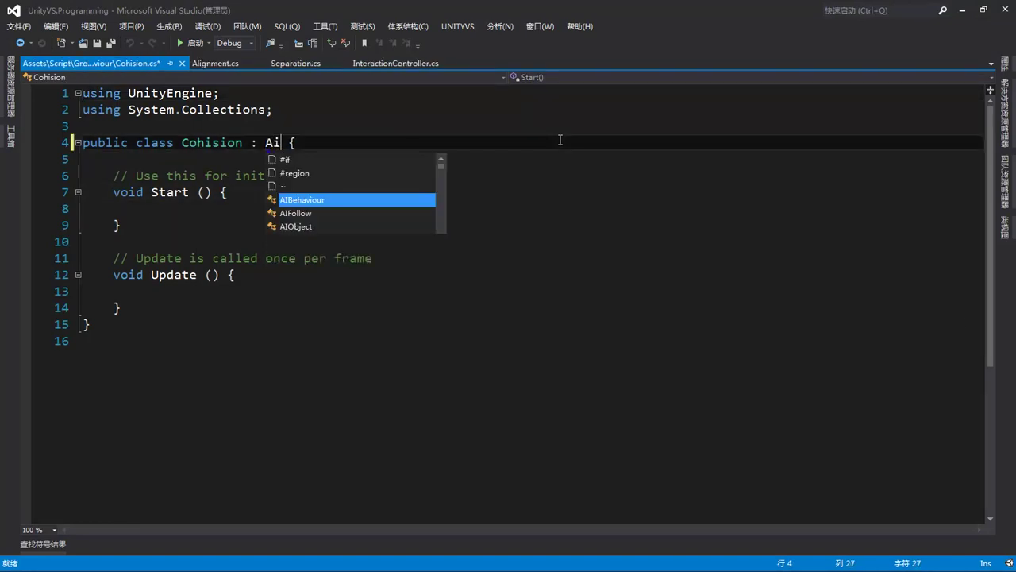
pyautogui.press('Tab')
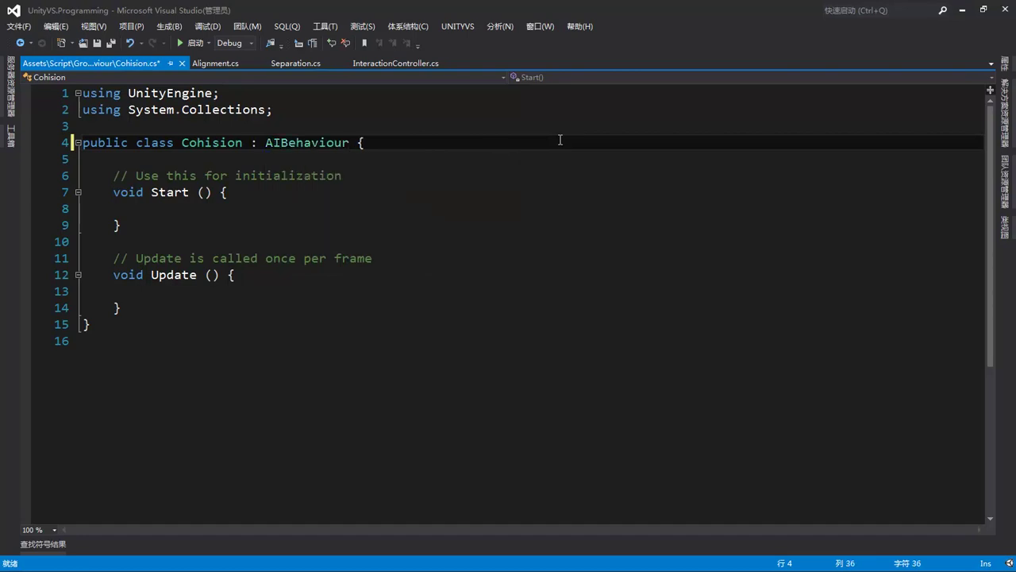
# Add a base.Start(); call inside the Start method.
pyautogui.press('Down')
pyautogui.press('Down')
pyautogui.press('Down')
pyautogui.press('Down')
pyautogui.press('Tab')
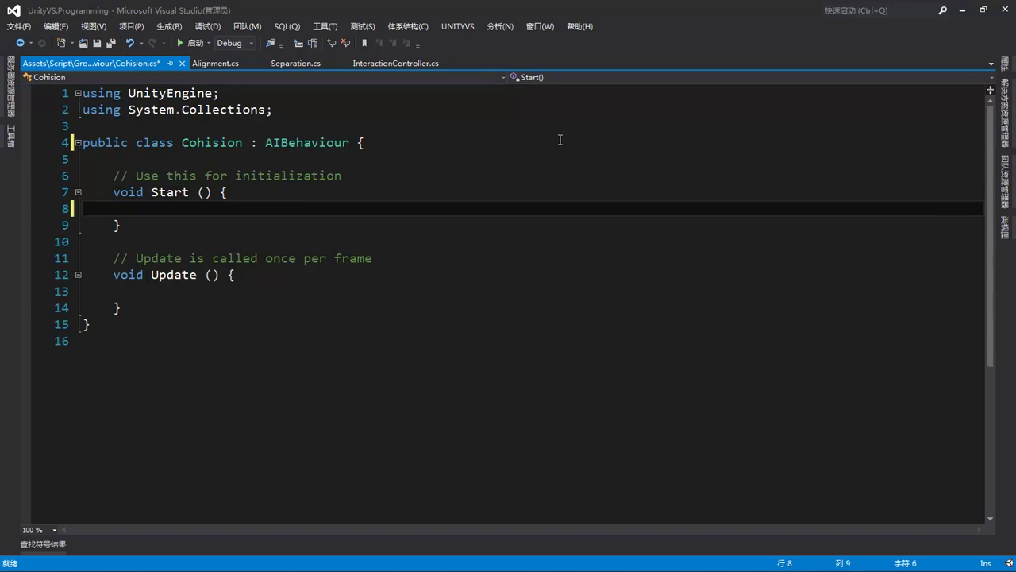
pyautogui.write('b')
pyautogui.press('Tab')
pyautogui.write('.s')
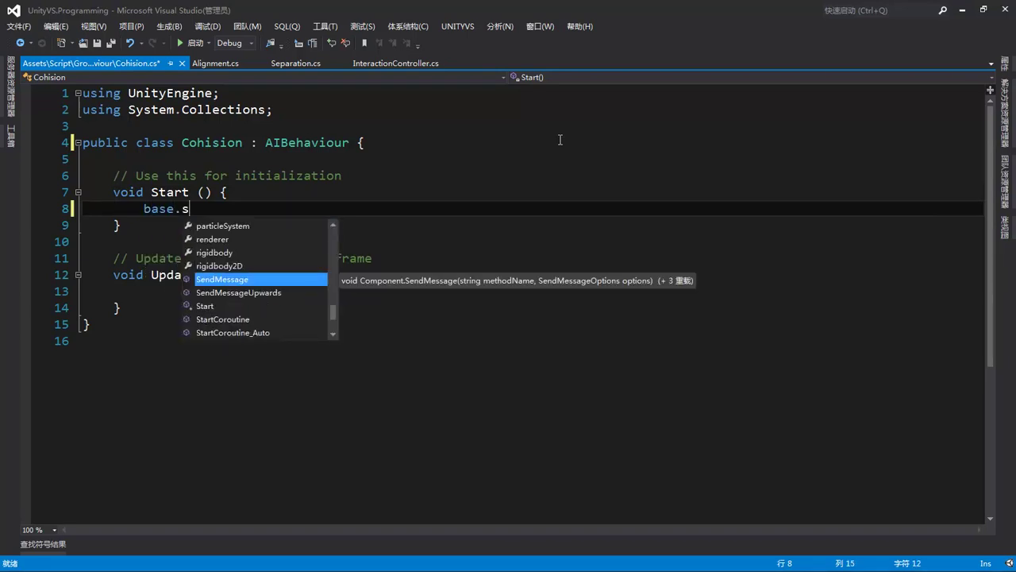
pyautogui.write('ta')
pyautogui.press('Tab')
pyautogui.write('();')
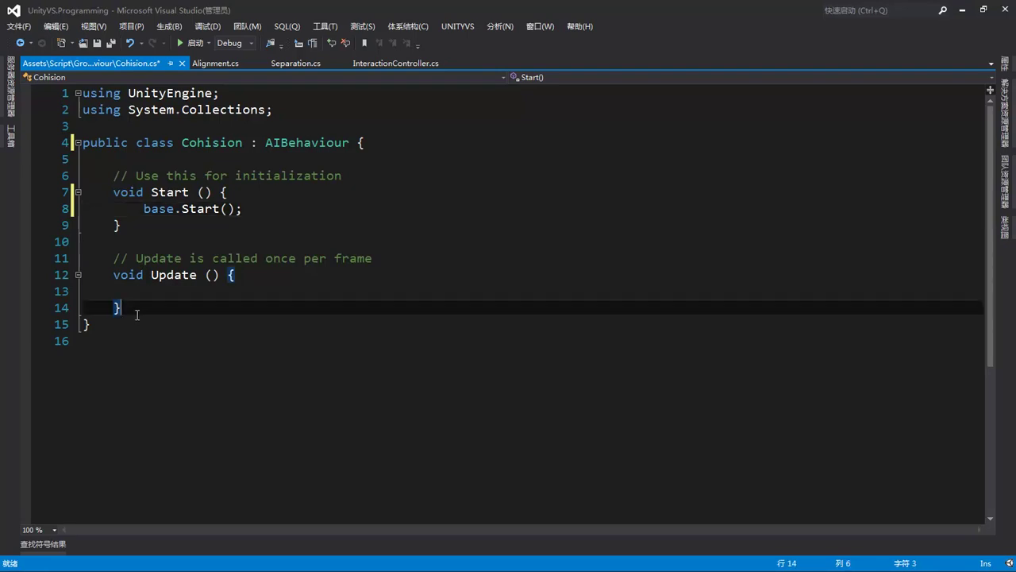
# Replace the Update method and its comment with a 'public override' declaration.
pyautogui.moveTo(142, 312); pyautogui.dragTo(113, 258)
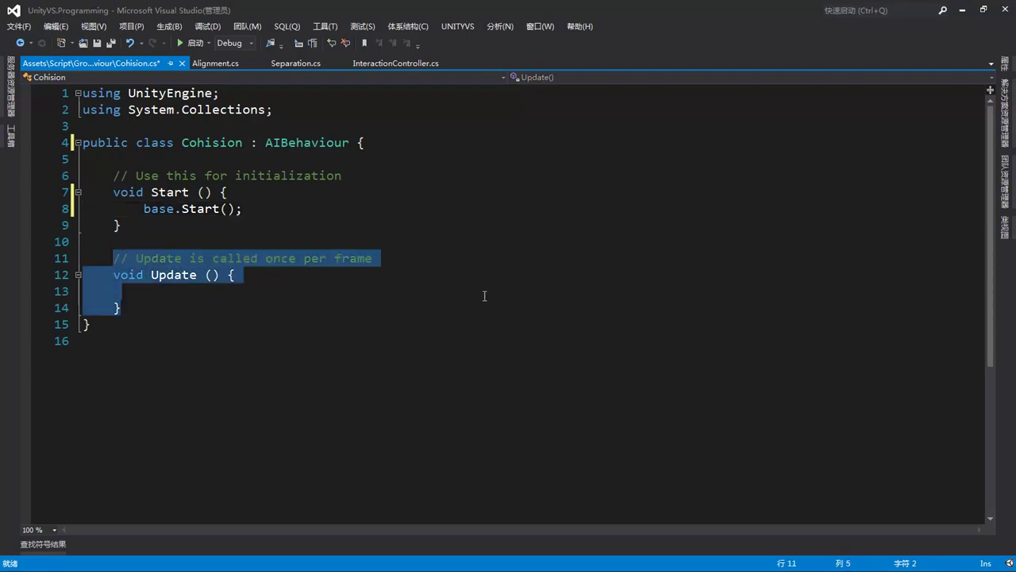
pyautogui.write('pu')
pyautogui.press('space')
pyautogui.write('ov')
pyautogui.press('space')
# Insert the Force() override and declare returnForce as Vector3.zero.
pyautogui.press('Down')
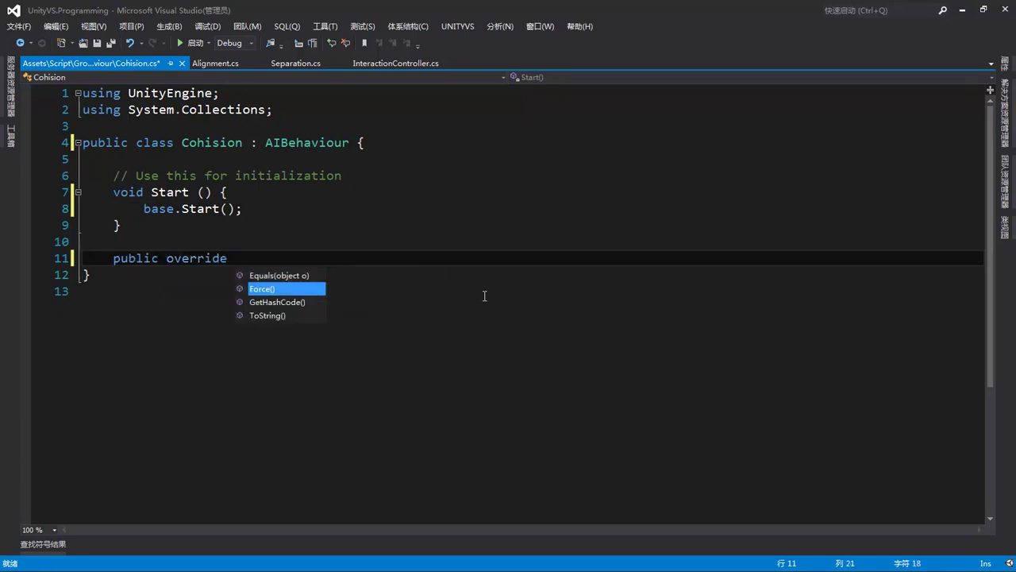
pyautogui.press('Tab')
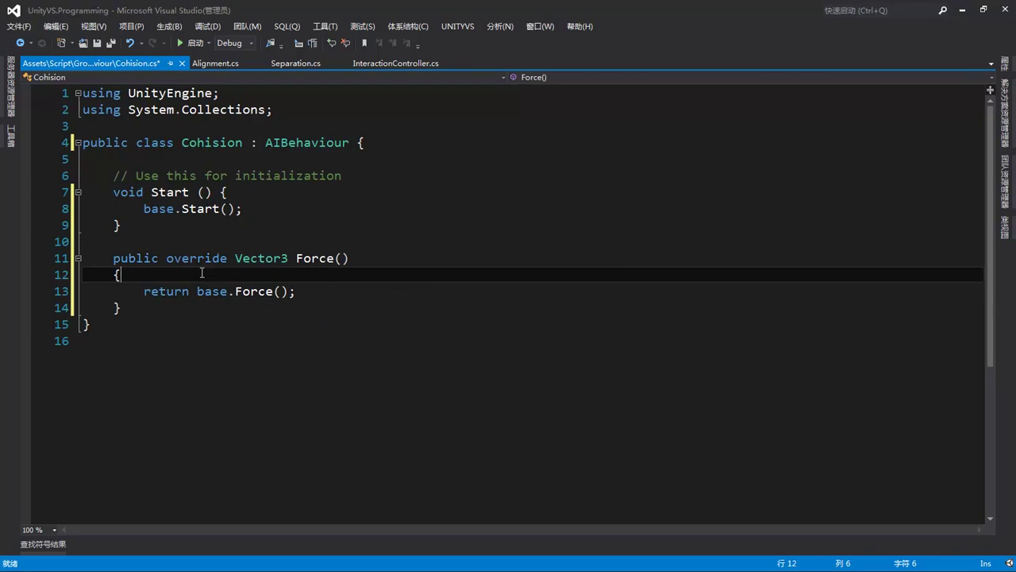
pyautogui.press('Return')
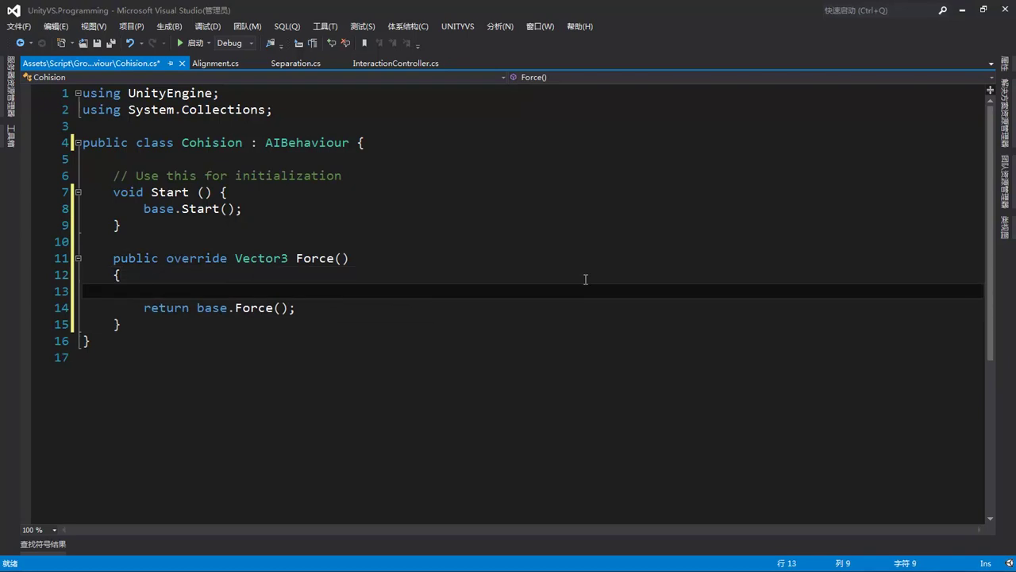
pyautogui.write('ve')
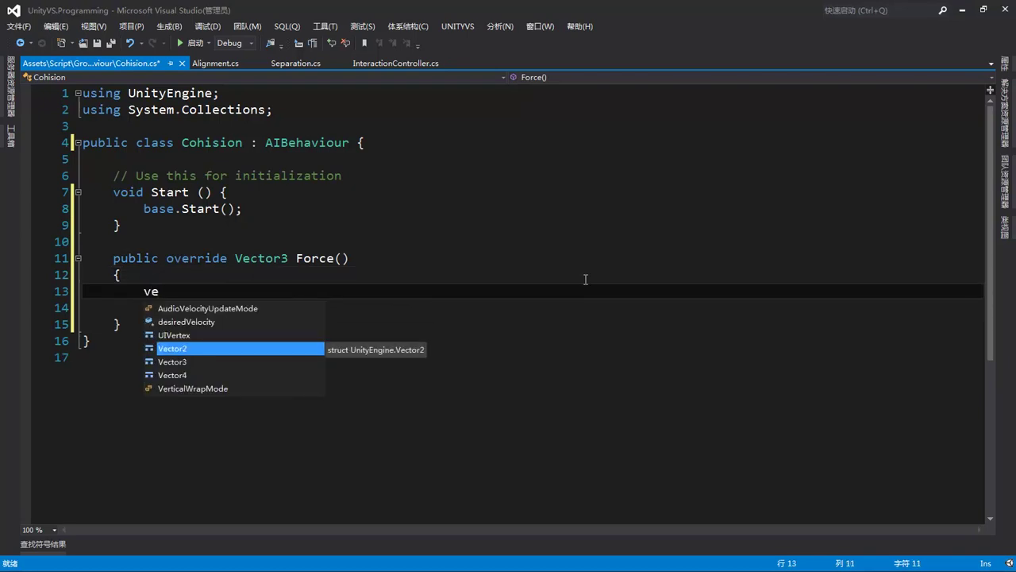
pyautogui.write(' returnForct')
pyautogui.press('BackSpace')
pyautogui.write('e = ')
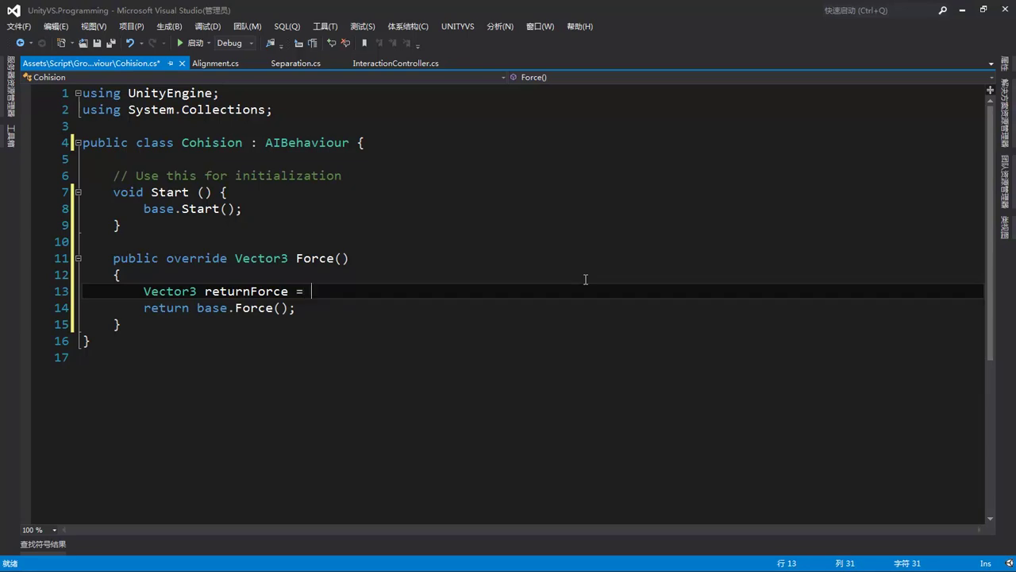
pyautogui.write('ve')
pyautogui.write('.zero')
pyautogui.write(';')
pyautogui.press('Return')
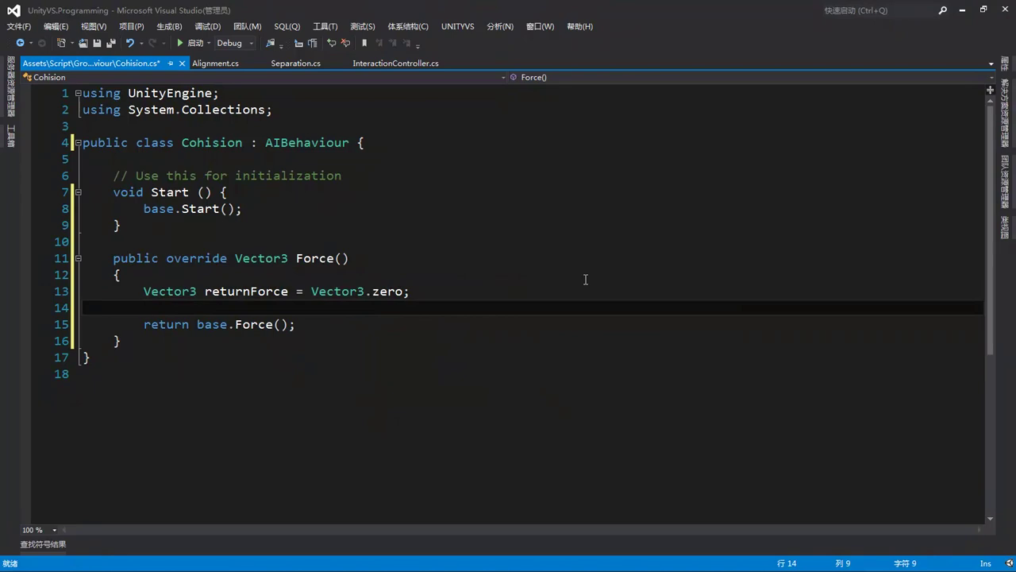
# Declare averagePoint as Vector3.zero and int neighborCount = 0.
pyautogui.write('ve')
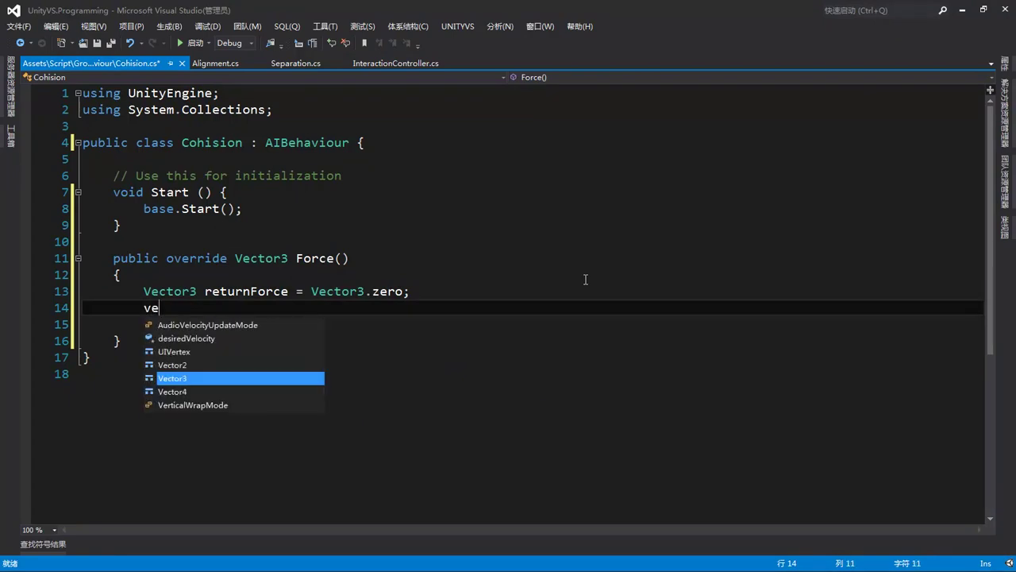
pyautogui.write(' averagePoint= ve')
pyautogui.press('Tab')
pyautogui.write('.z')
pyautogui.press('Tab')
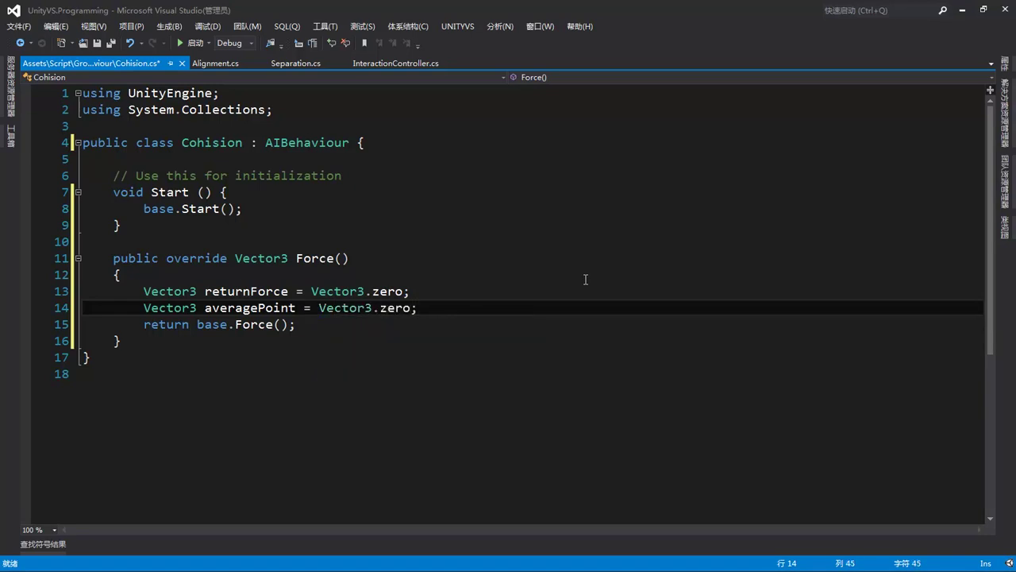
pyautogui.press('Return')
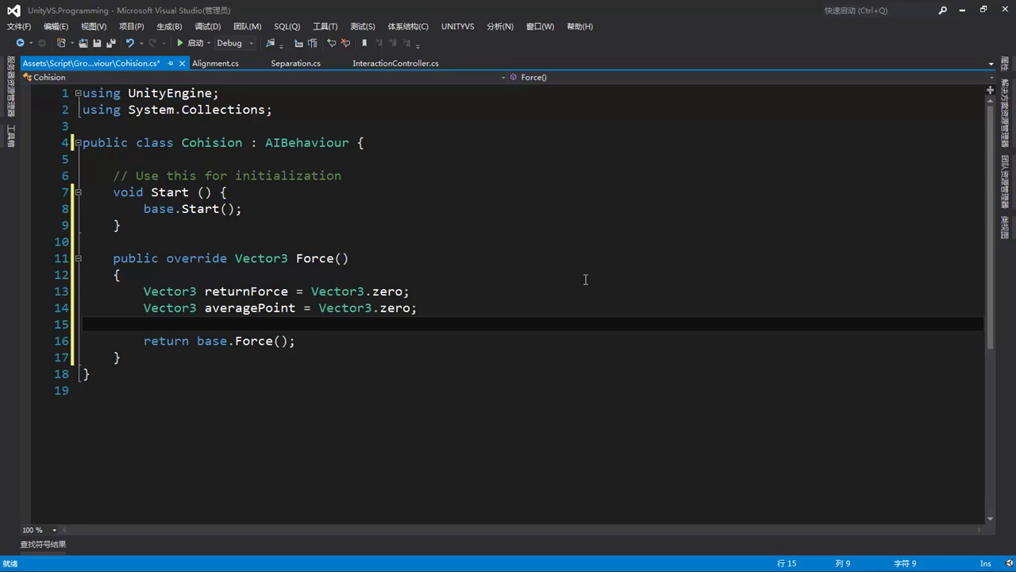
pyautogui.write('int')
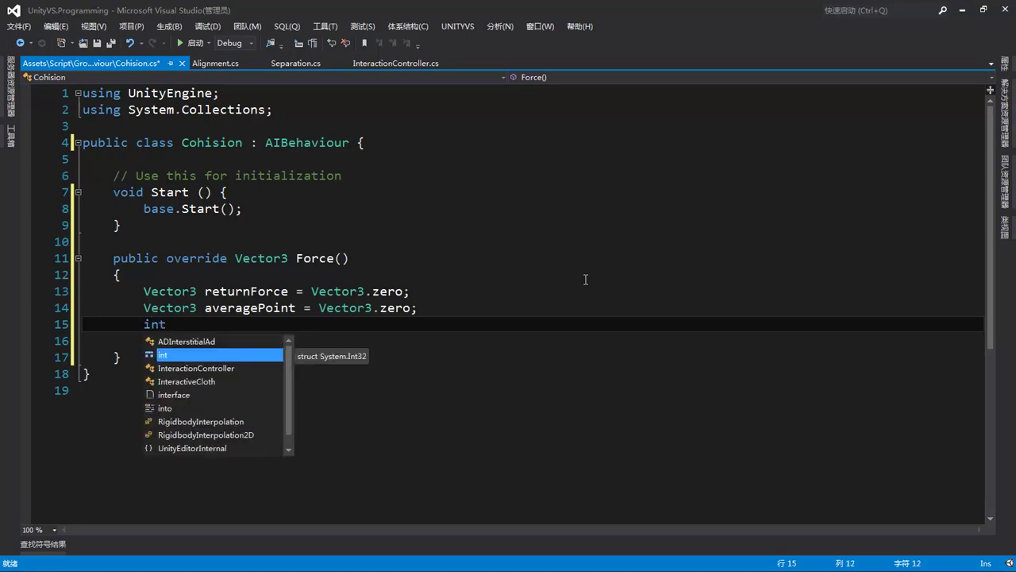
pyautogui.write(' neighborCount = 0;')
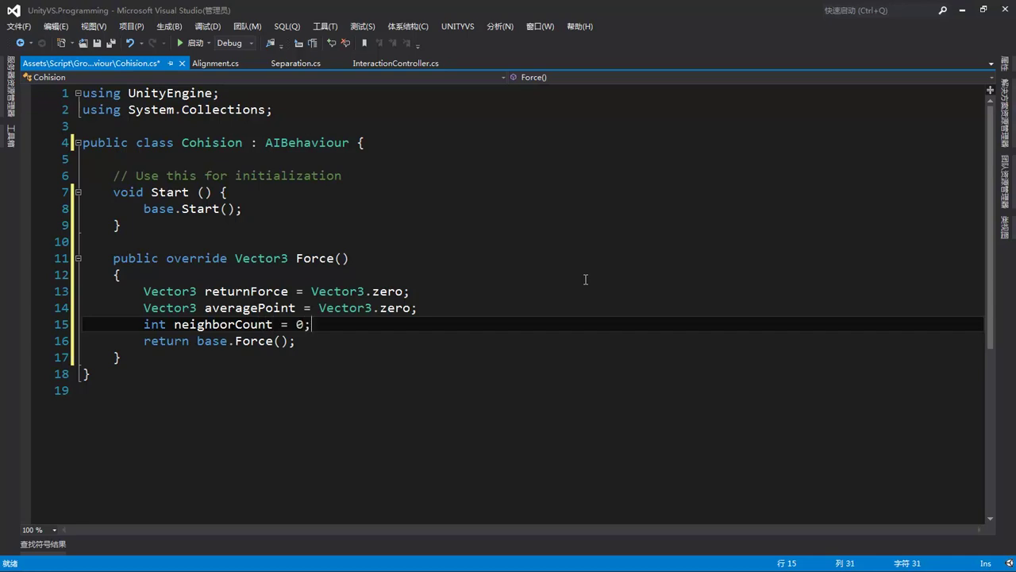
pyautogui.press('Return')
# Start a foreach over GameObject obj in GetComponent<InteractionController>().neighbors.
pyautogui.write('fore')
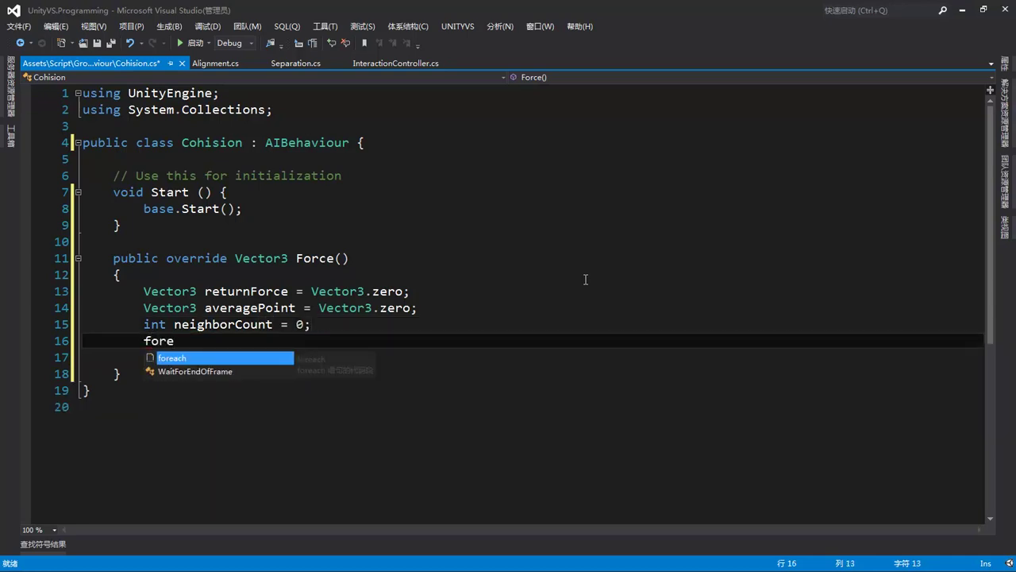
pyautogui.press('Tab')
pyautogui.write('(')
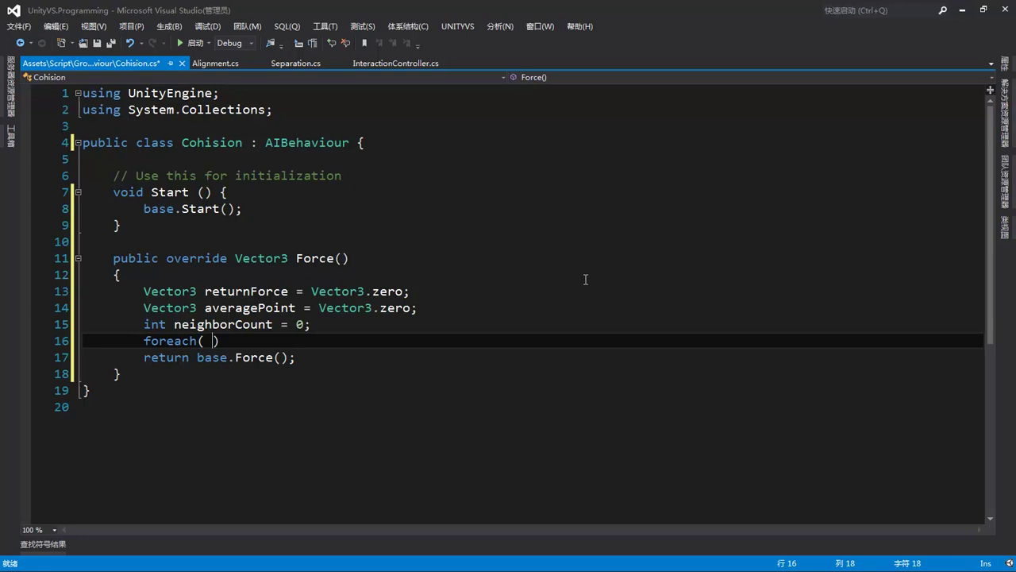
pyautogui.write(' gam')
pyautogui.press('Down')
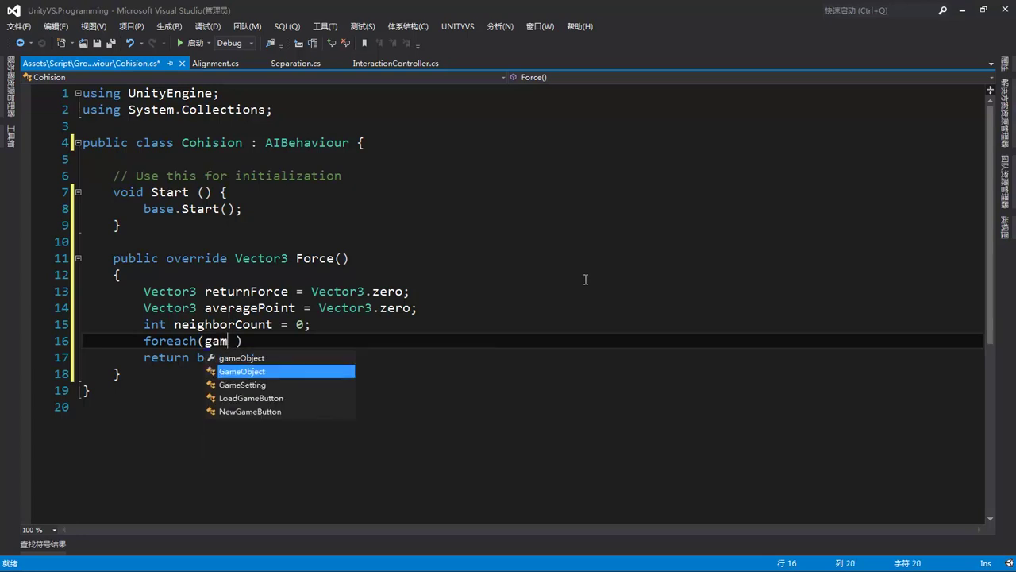
pyautogui.press('Tab')
pyautogui.write('obj in get')
pyautogui.press('Tab')
pyautogui.write('<int')
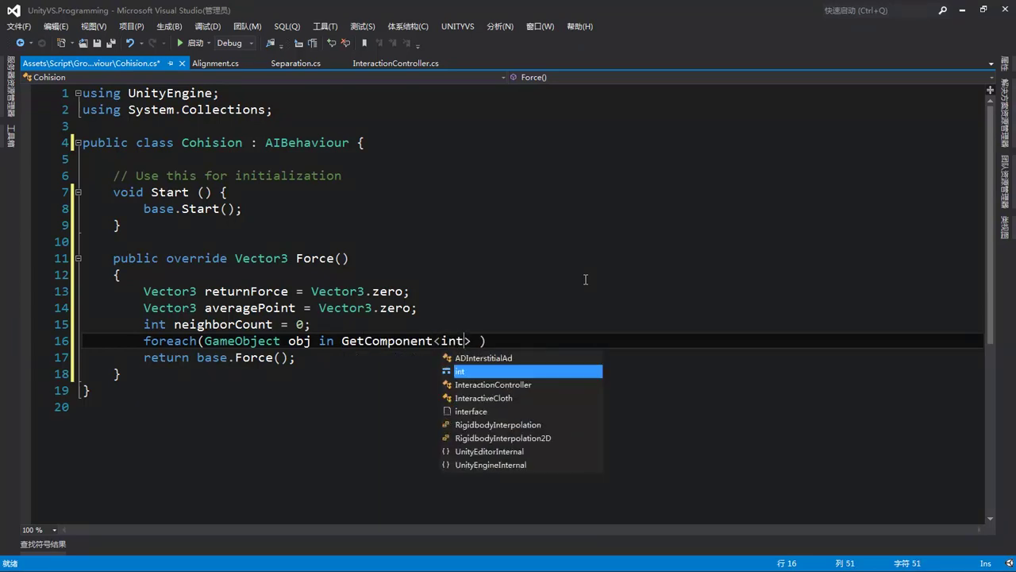
pyautogui.write('era')
pyautogui.press('Tab')
pyautogui.write('>')
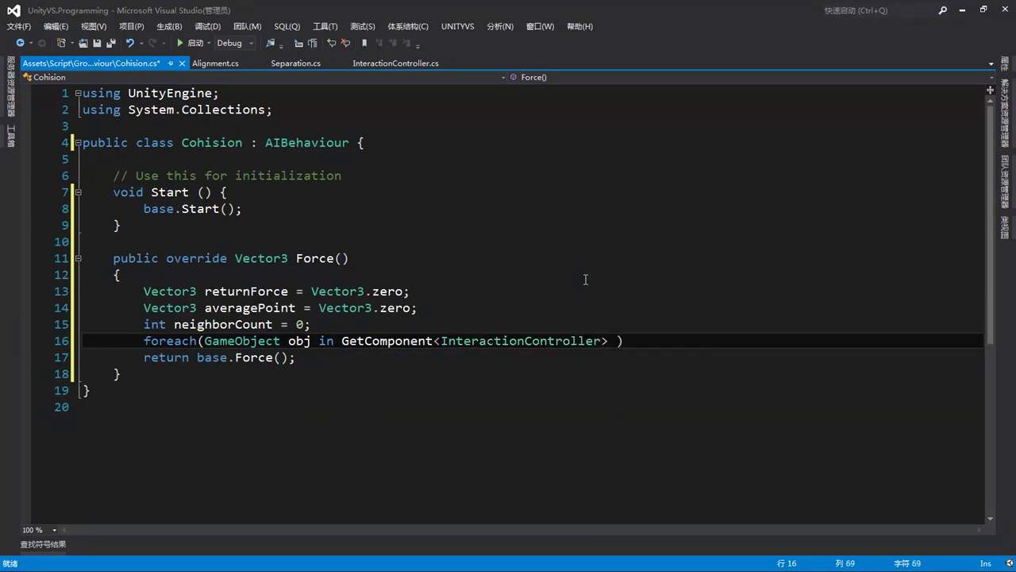
pyautogui.write('().')
pyautogui.press('Tab')
pyautogui.write(') {')
pyautogui.press('Return')
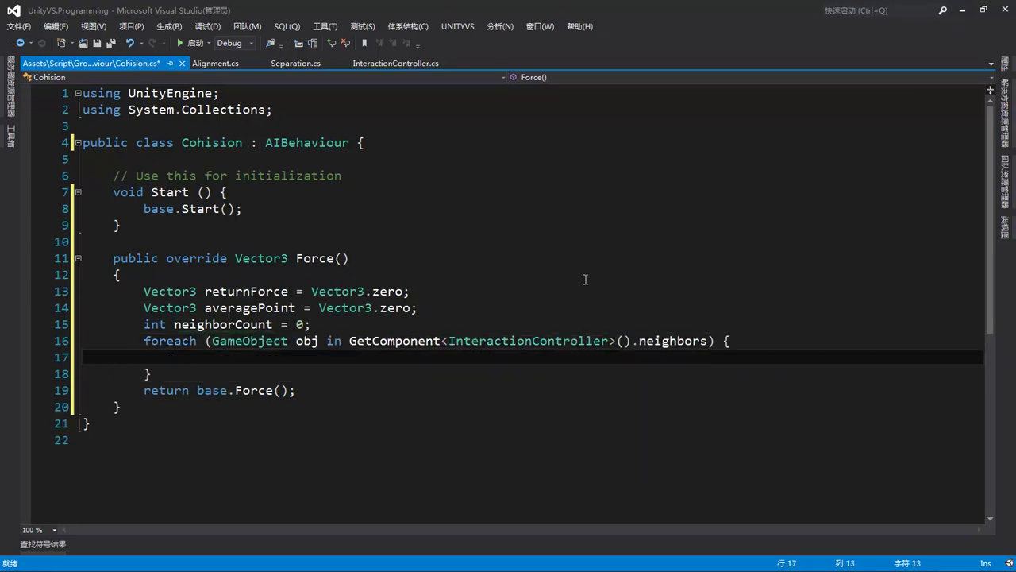
# In the loop, add obj.transform.position to averagePoint and increment neighborCount.
pyautogui.write('aver')
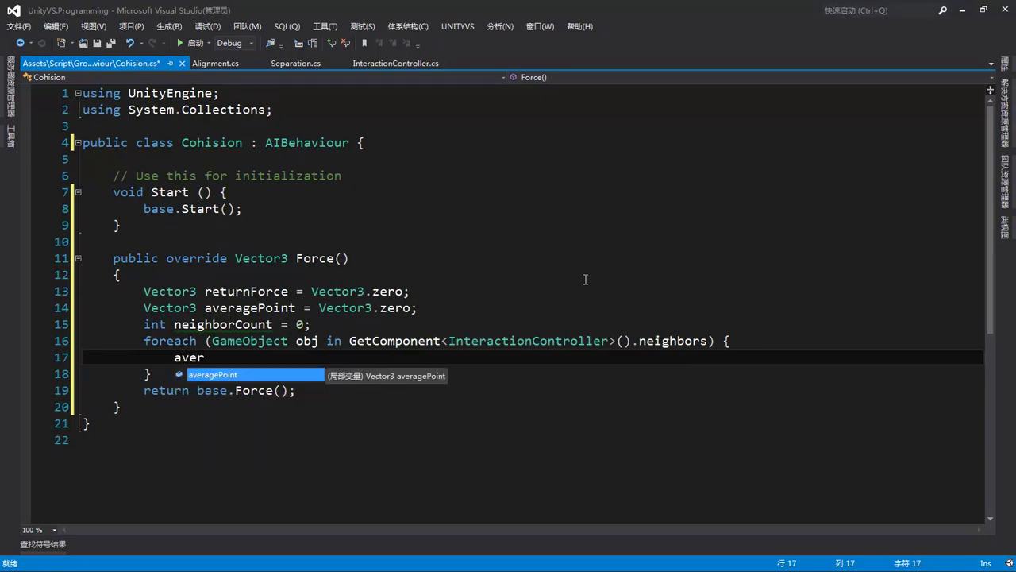
pyautogui.press('Tab')
pyautogui.write('+= ')
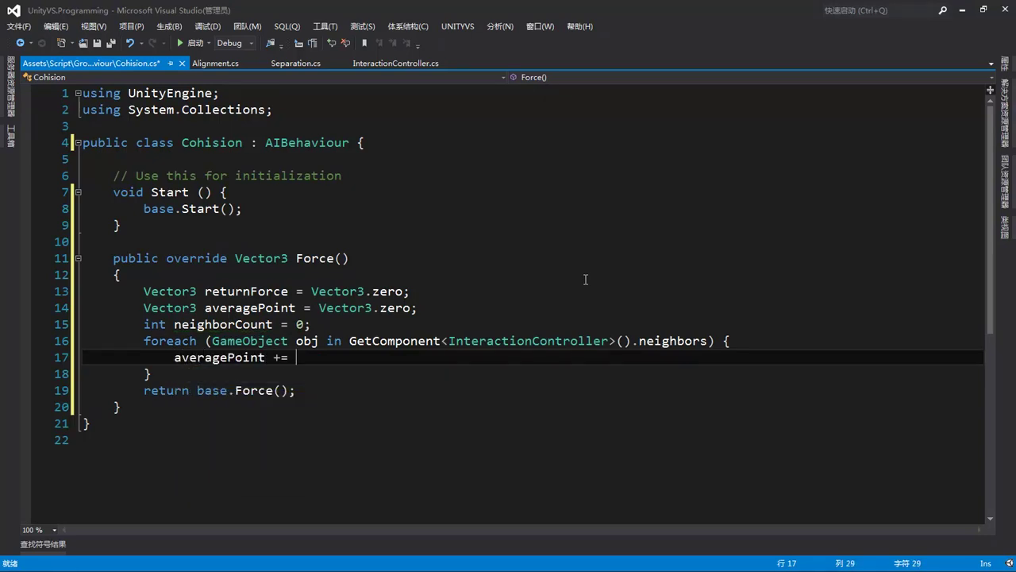
pyautogui.write('obj.tra')
pyautogui.press('Tab')
pyautogui.write('.p')
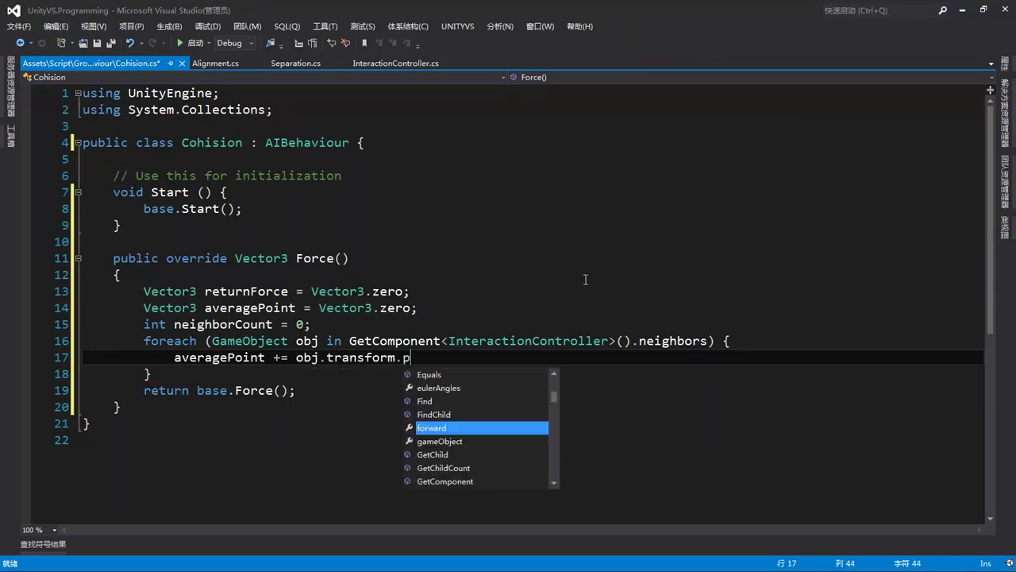
pyautogui.write('o')
pyautogui.press('Tab')
pyautogui.write(';')
pyautogui.press('Return')
pyautogui.write('nei')
pyautogui.press('Tab')
pyautogui.write('++')
pyautogui.press('BackSpace')
pyautogui.press('Down')
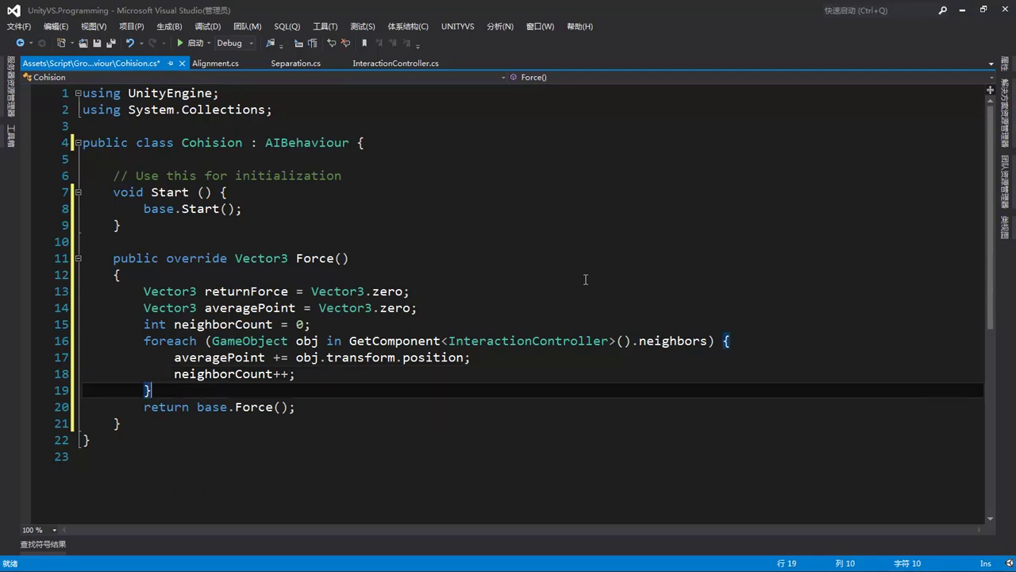
pyautogui.press('Return')
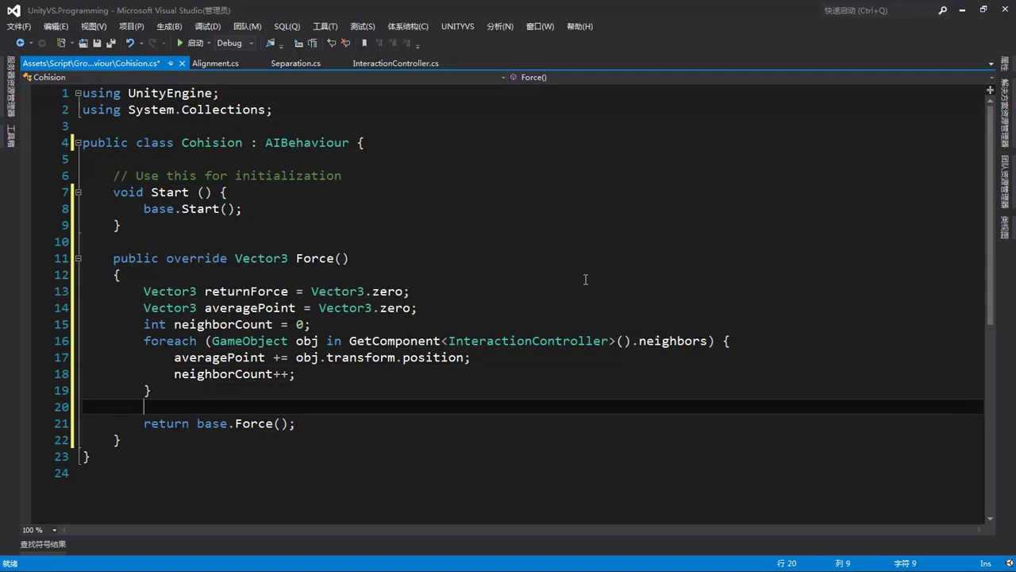
# Add an if (neighborCount > 0) block dividing averagePoint by (float)neighborCount.
pyautogui.write('if()')
pyautogui.press('Left')
pyautogui.write('nei')
pyautogui.write(' > 0){')
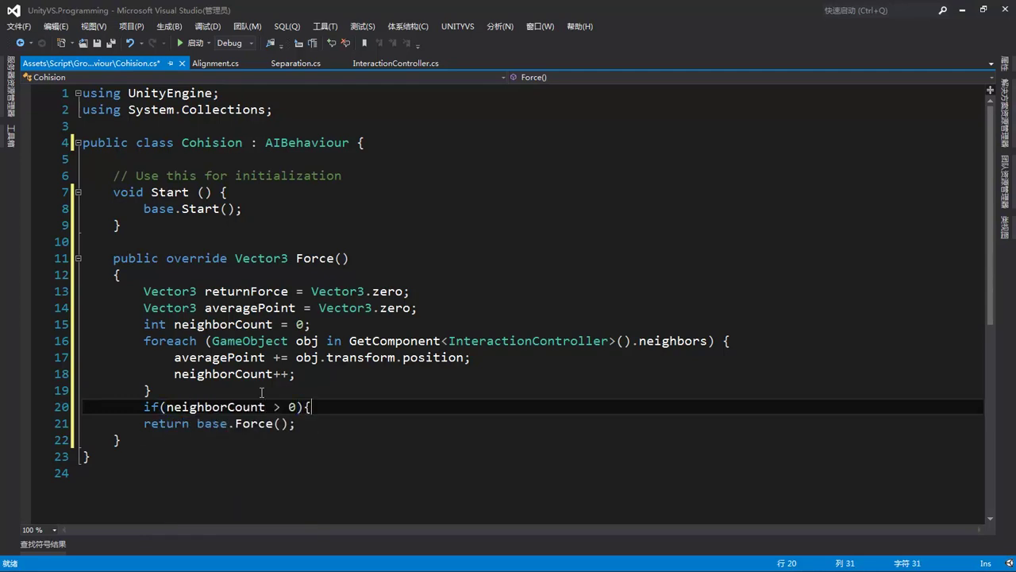
pyautogui.press('Return')
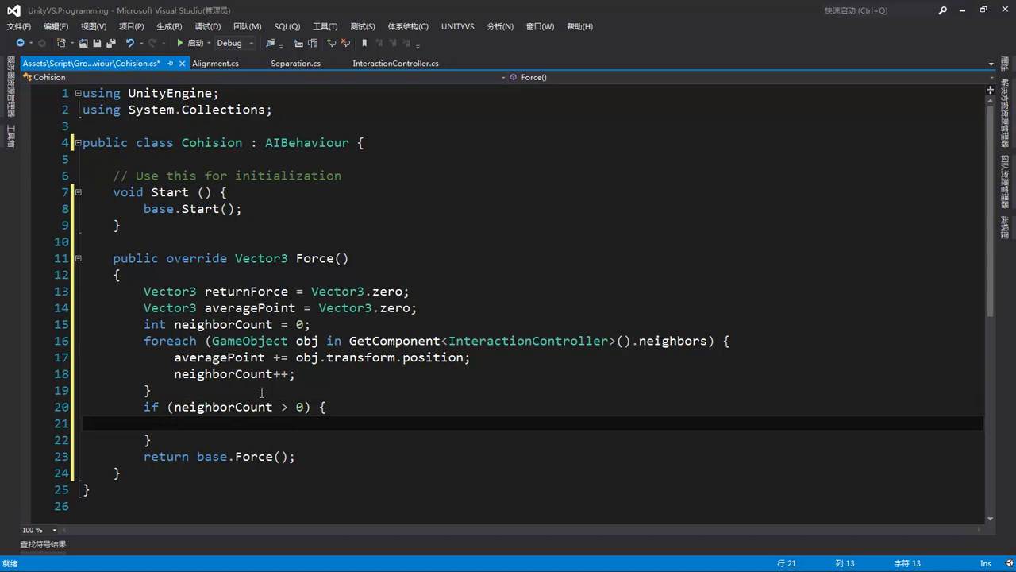
pyautogui.write('av')
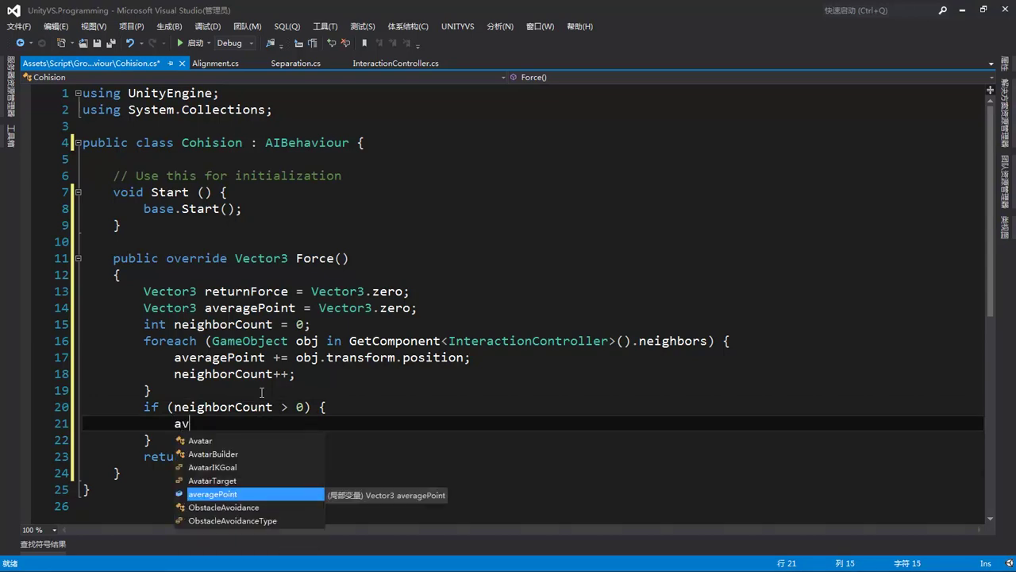
pyautogui.press('Tab')
pyautogui.write('/')
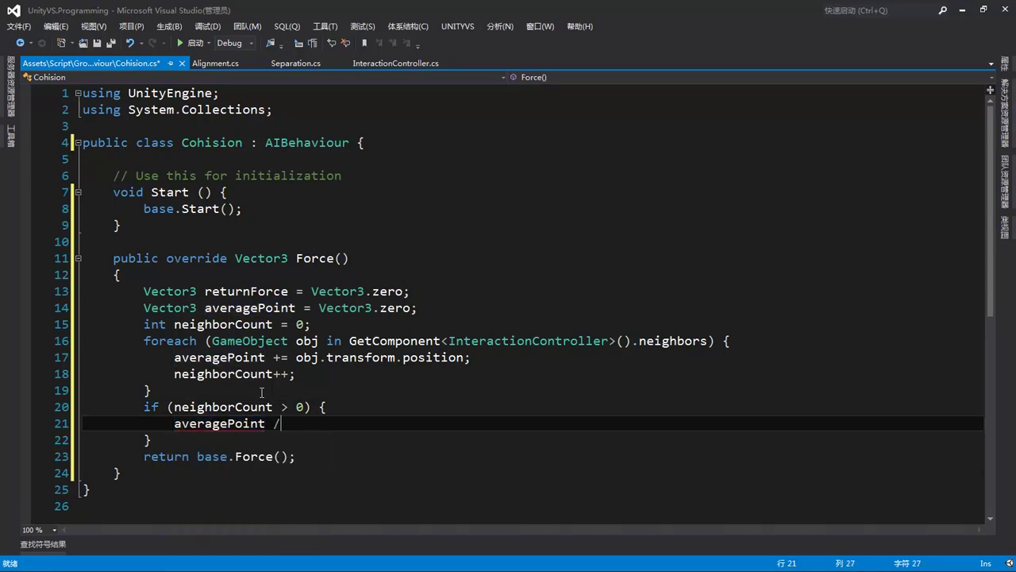
pyautogui.write('= ')
pyautogui.write('(')
pyautogui.write('float)')
pyautogui.write('ne')
pyautogui.press('Tab')
pyautogui.write(';')
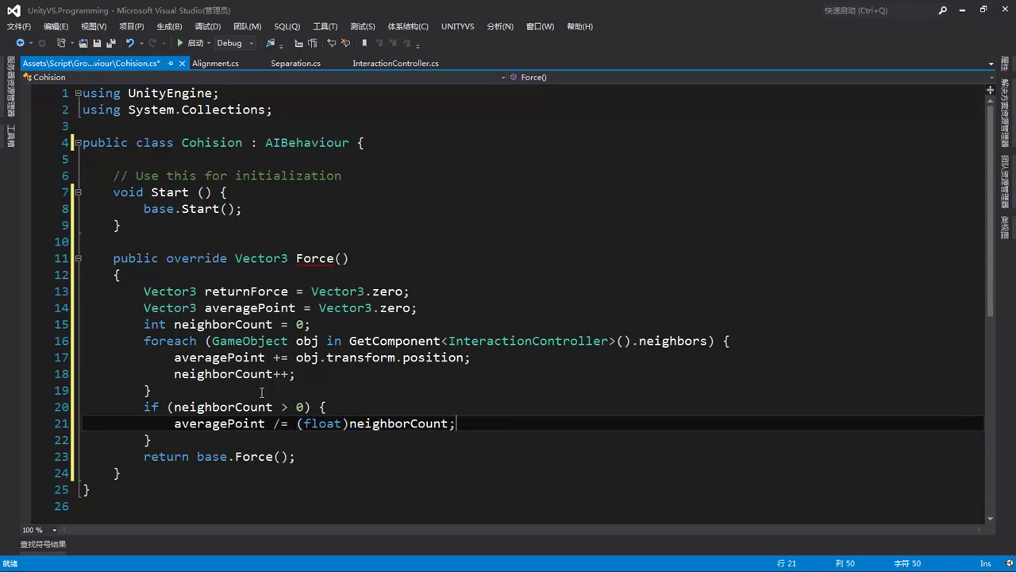
pyautogui.press('Return')
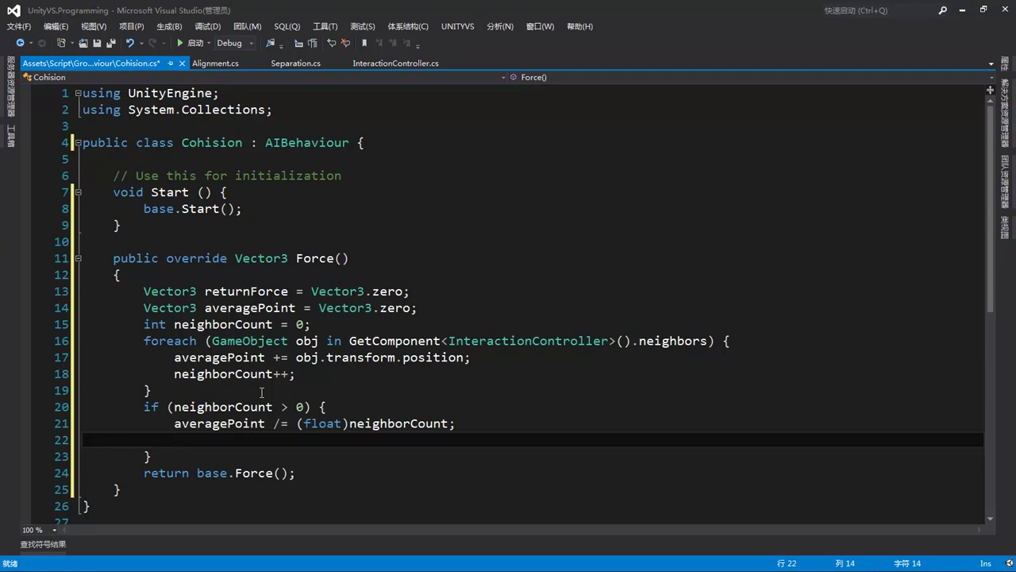
# Set desiredVelocity to (averagePoint - transform.position).normalized * maxSpeed.
pyautogui.write('des')
pyautogui.press('Tab')
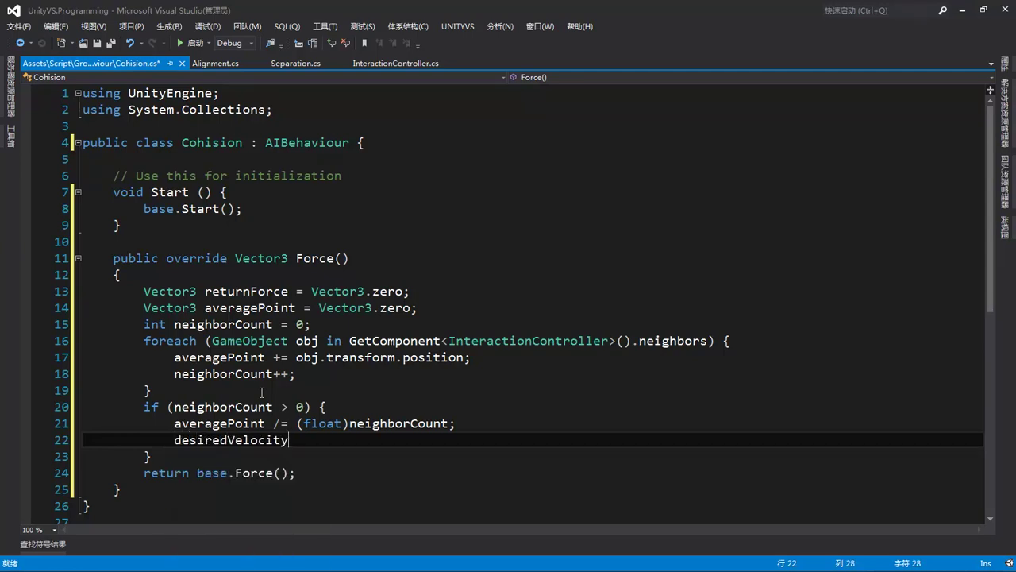
pyautogui.write('= (av')
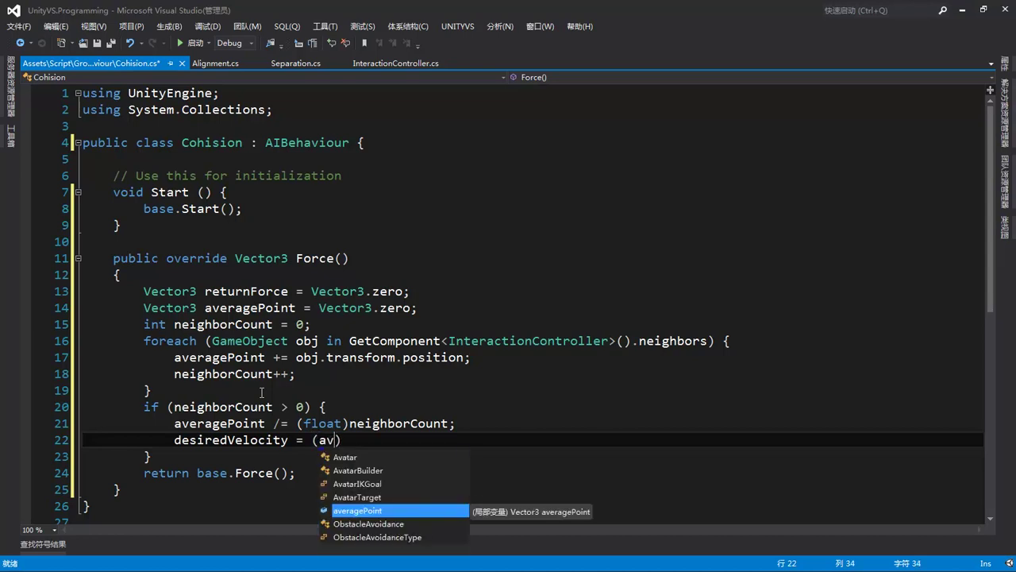
pyautogui.press('Tab')
pyautogui.write('- ')
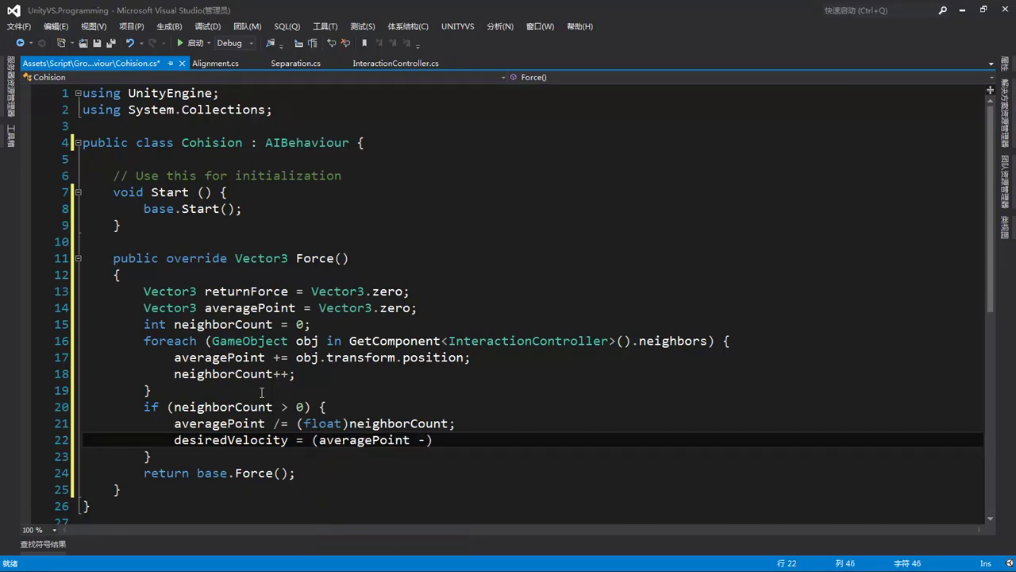
pyautogui.write('trans')
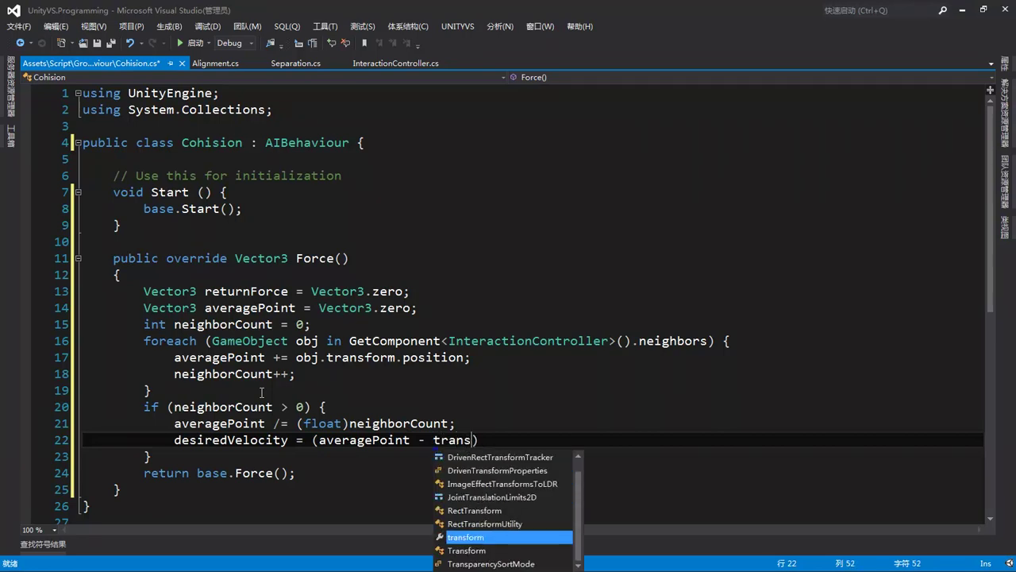
pyautogui.press('Tab')
pyautogui.write('.po')
pyautogui.press('Tab')
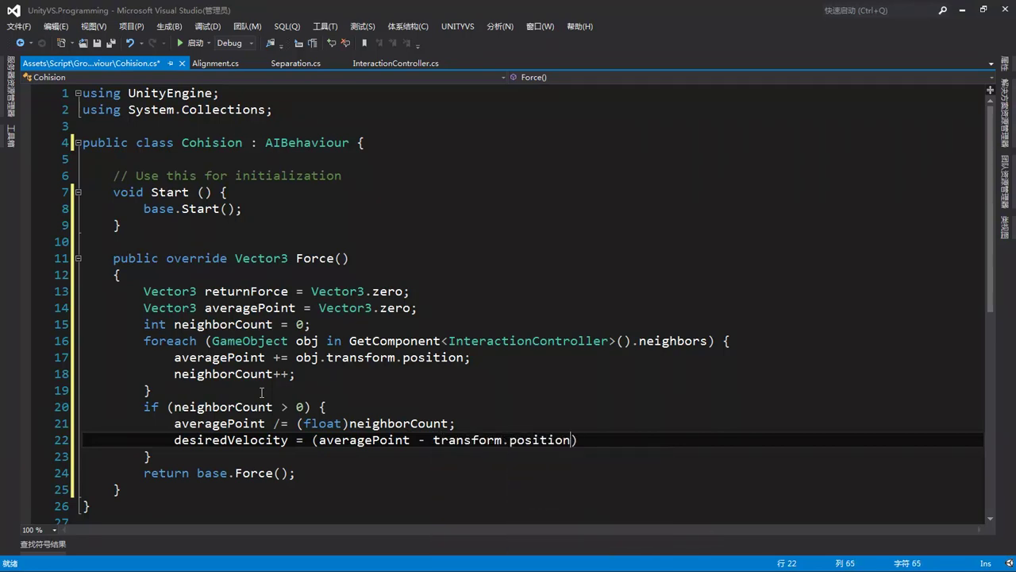
pyautogui.write(').n')
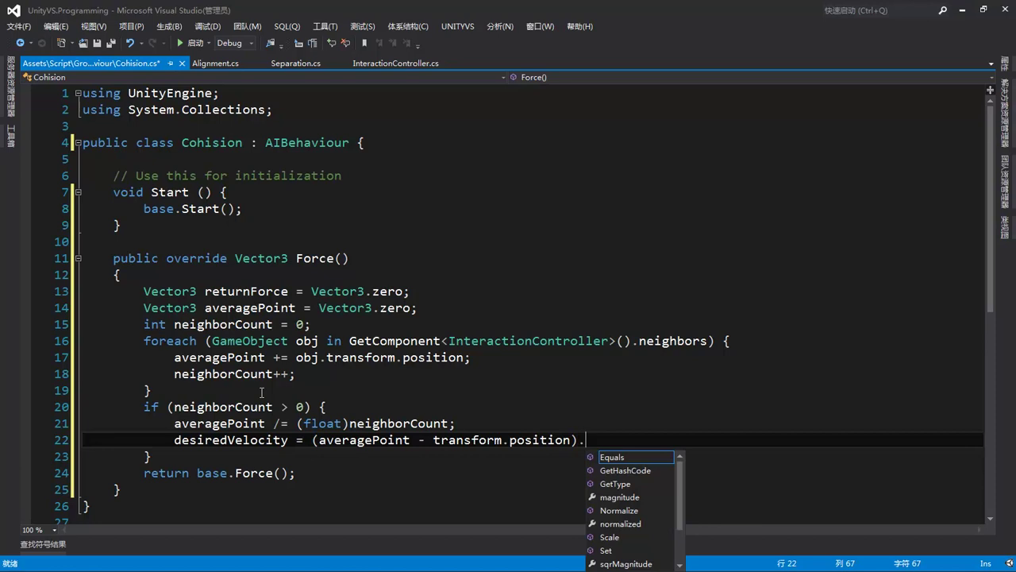
pyautogui.press('Tab')
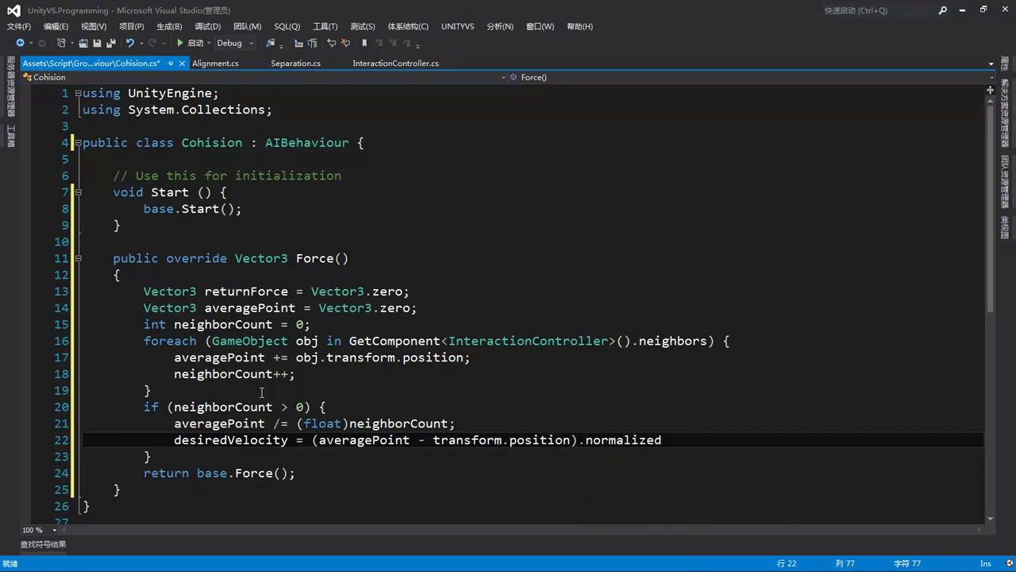
pyautogui.write('* ')
pyautogui.write('max')
pyautogui.press('Tab')
pyautogui.write(';')
# Set returnForce to desiredVelocity - aiObject.velocity and return returnForce instead of base.Force().
pyautogui.press('Return')
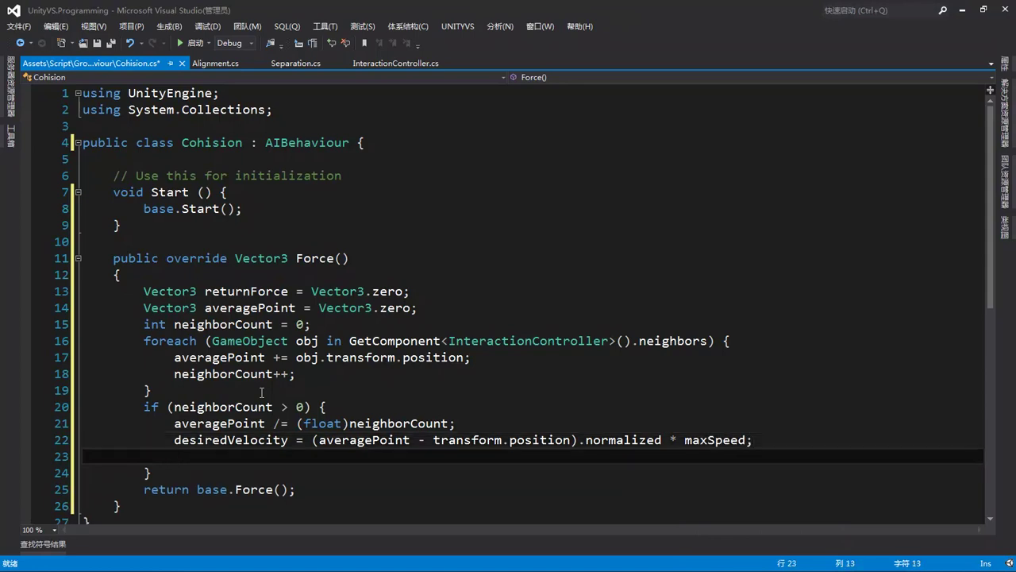
pyautogui.write('ret')
pyautogui.press('Down')
pyautogui.press('Tab')
pyautogui.write('= ')
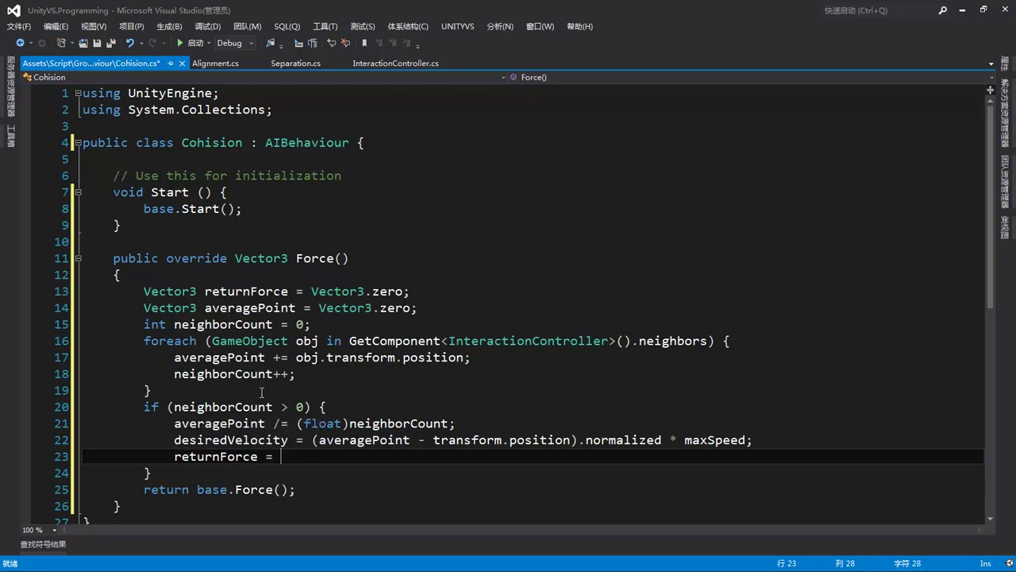
pyautogui.write('des')
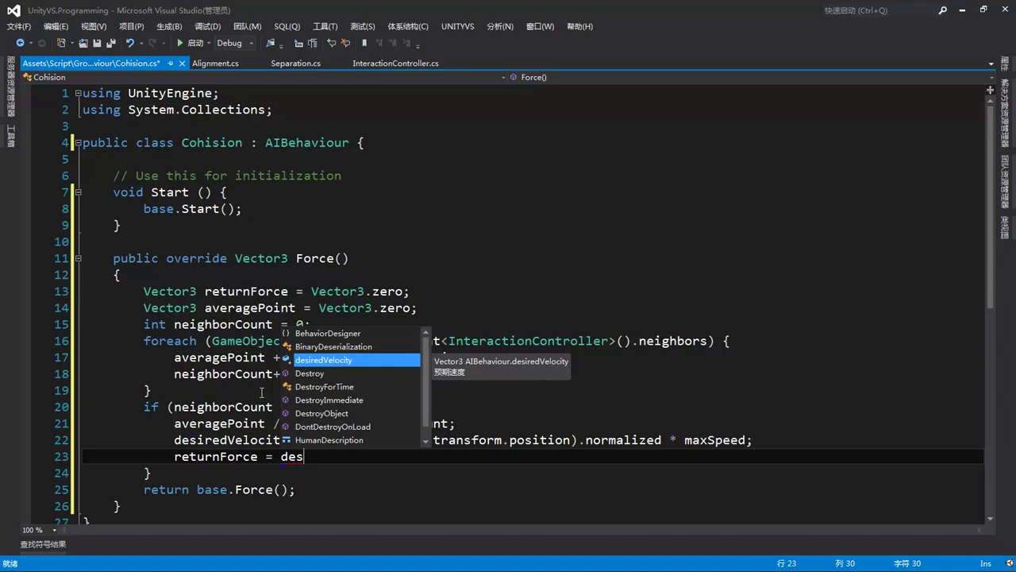
pyautogui.write(' - aio')
pyautogui.press('Tab')
pyautogui.write('.v')
pyautogui.press('Tab')
pyautogui.write(';')
pyautogui.moveTo(197, 488); pyautogui.dragTo(274, 489)
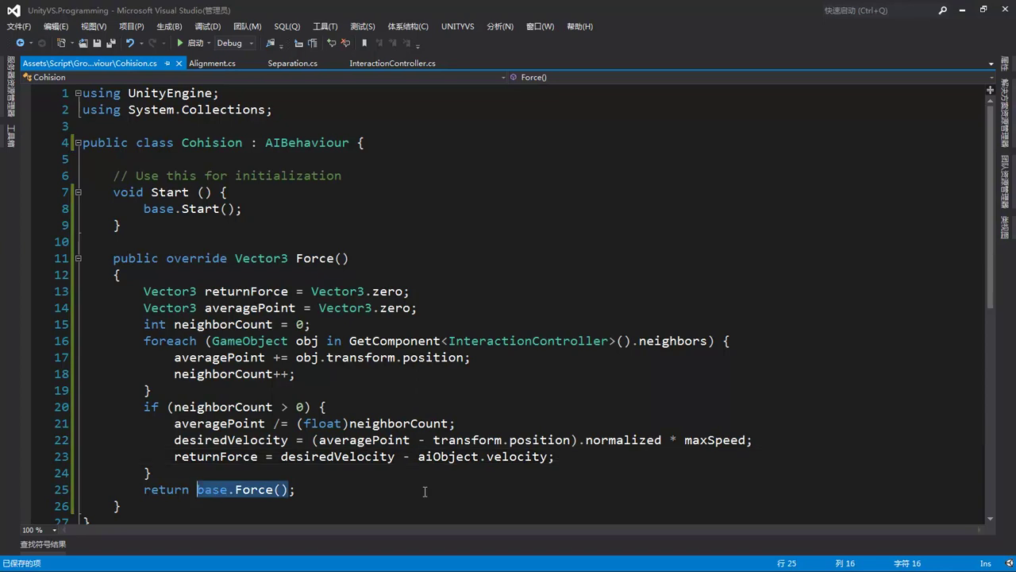
pyautogui.write('return')
pyautogui.press('Tab')
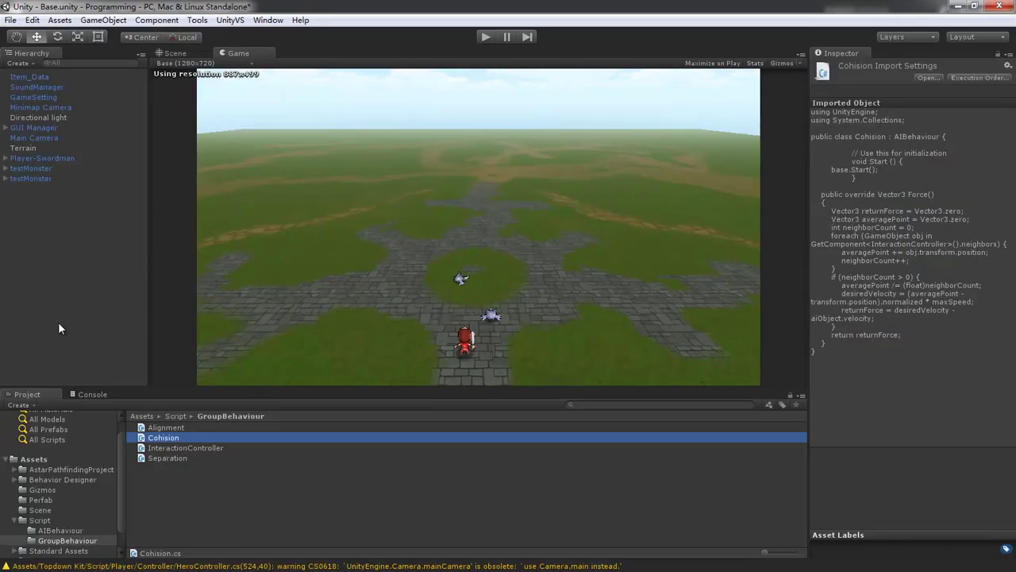
# Delete the duplicate testMonster and swap the remaining one's Alignment script for Cohision.
pyautogui.click(24, 179)
pyautogui.press('Delete')
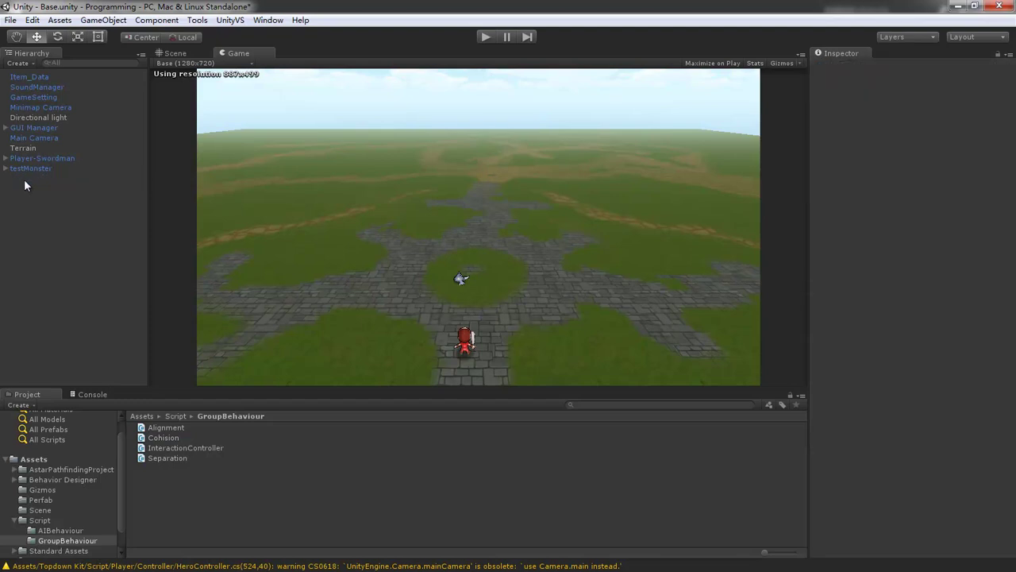
pyautogui.click(27, 167)
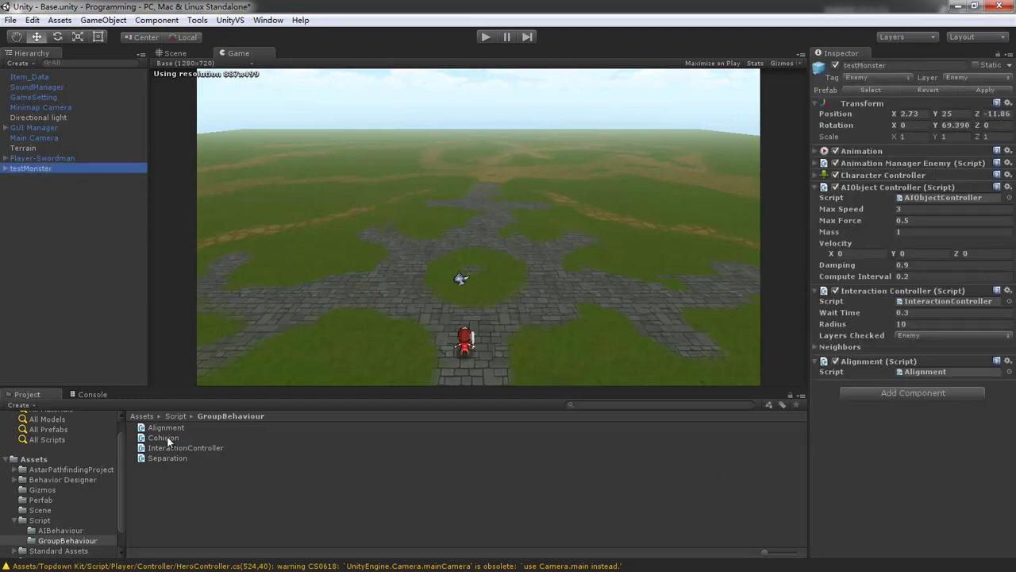
pyautogui.moveTo(166, 438); pyautogui.dragTo(931, 378)
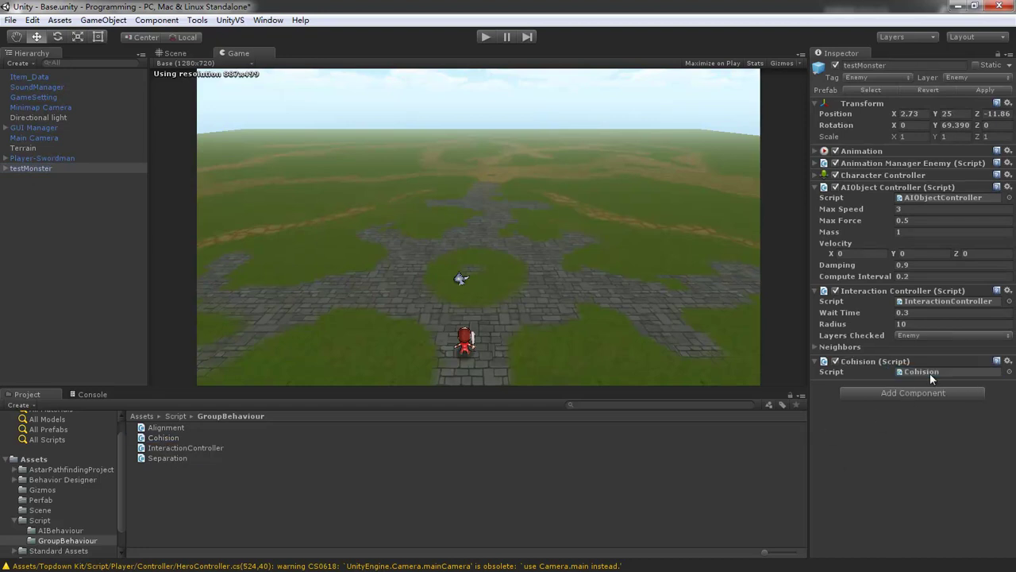
# Browse the Project panel to the Topdown Kit > Prefab > Enemy folder.
pyautogui.click(14, 521)
pyautogui.click(13, 538)
pyautogui.scroll(-2, 57, 517)
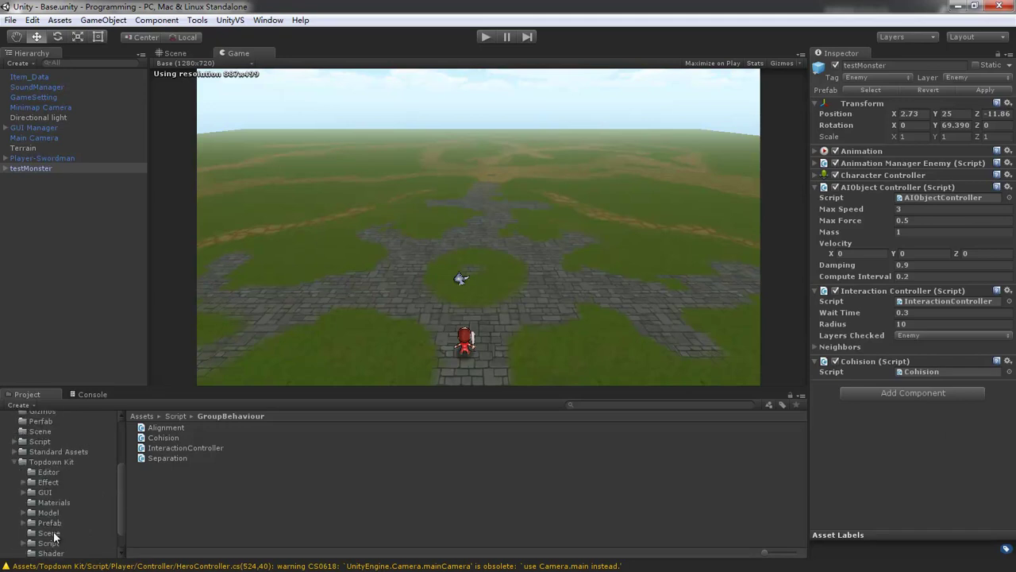
pyautogui.click(48, 523)
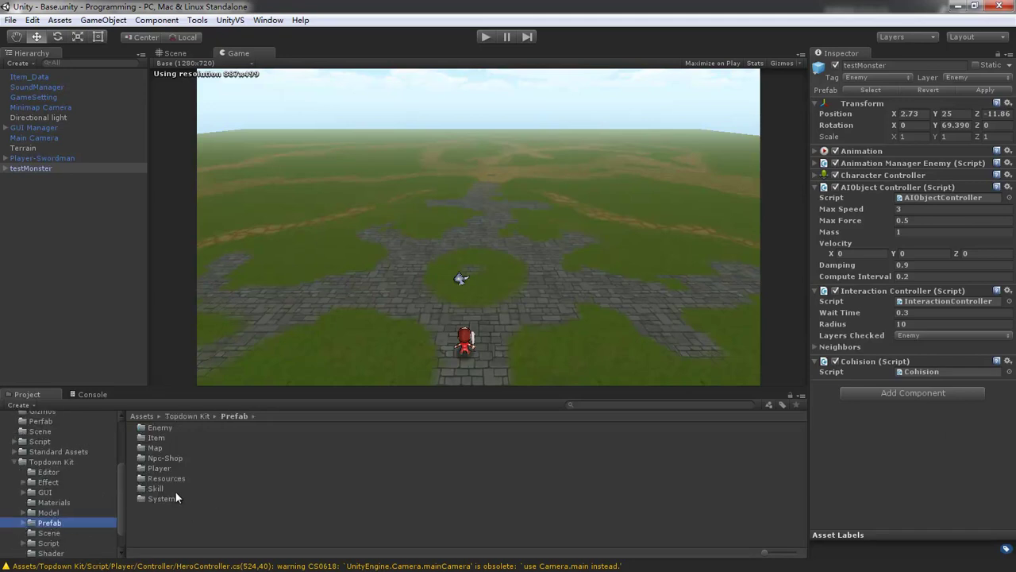
pyautogui.click(23, 523)
pyautogui.scroll(-2, 94, 517)
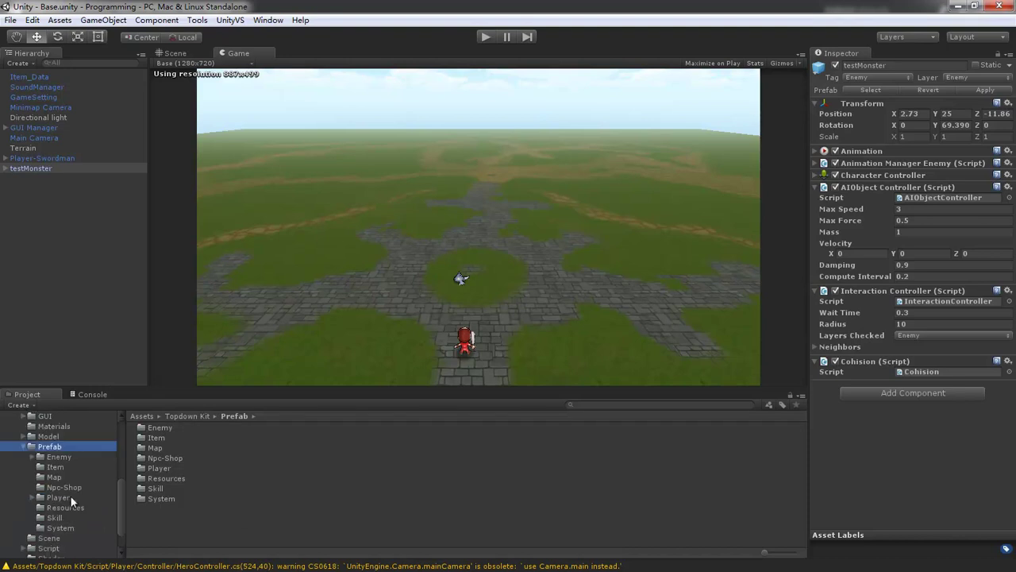
pyautogui.click(58, 457)
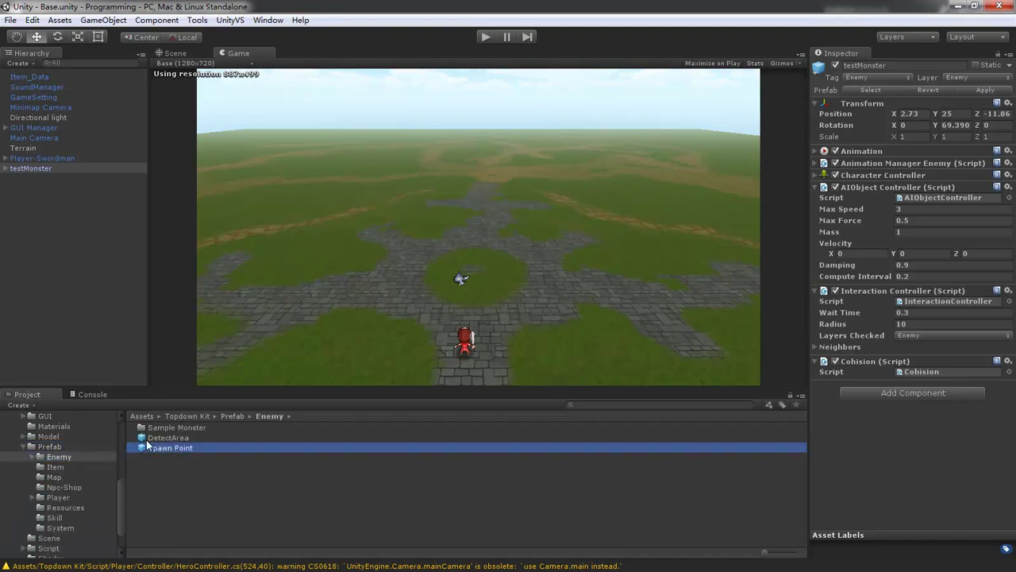
# Add a Spawn Point with a Monster List of size 1 containing testMonster.
pyautogui.moveTo(169, 447); pyautogui.dragTo(48, 178)
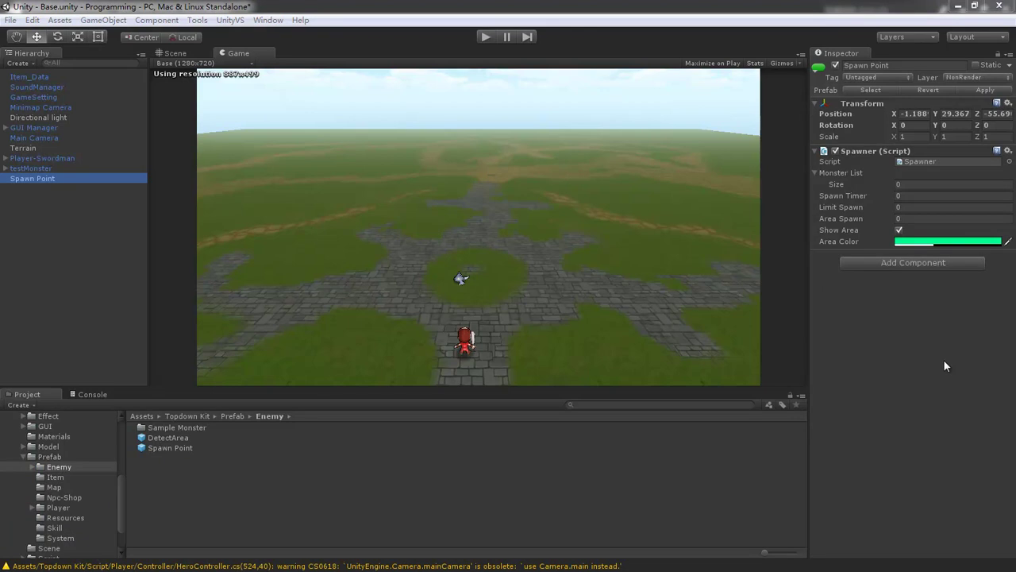
pyautogui.click(928, 184)
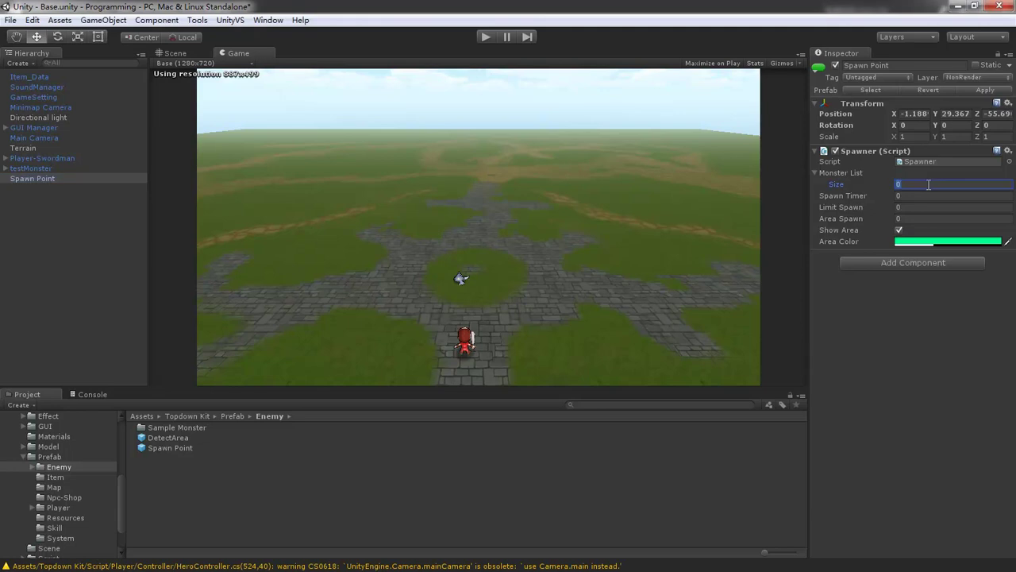
pyautogui.write('1')
pyautogui.press('Return')
pyautogui.moveTo(33, 168); pyautogui.dragTo(929, 201)
# Set Spawn Timer 1, Limit Spawn 10 and Area Spawn 10 on the Spawner.
pyautogui.click(918, 208)
pyautogui.write('1')
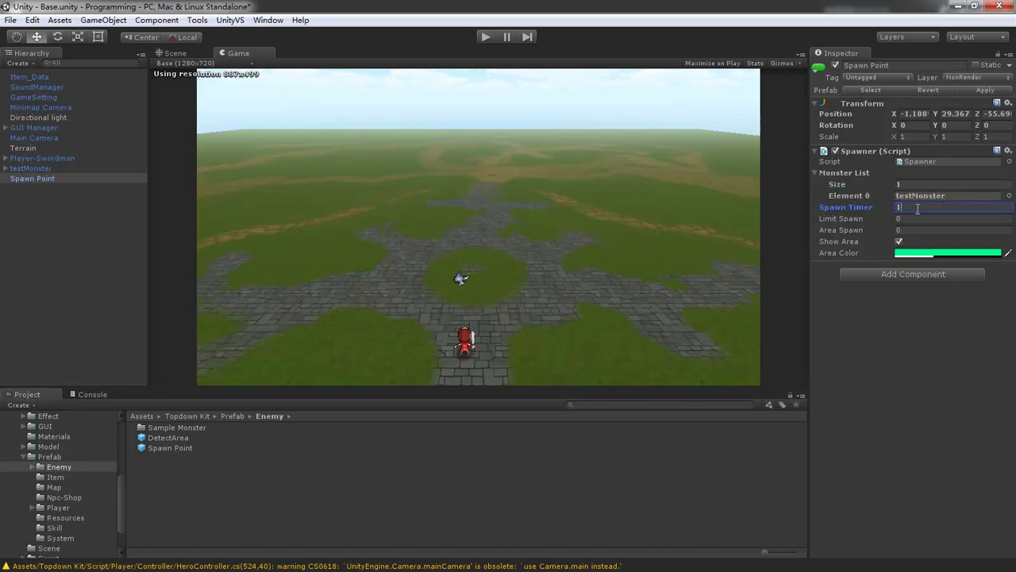
pyautogui.click(912, 220)
pyautogui.write('10')
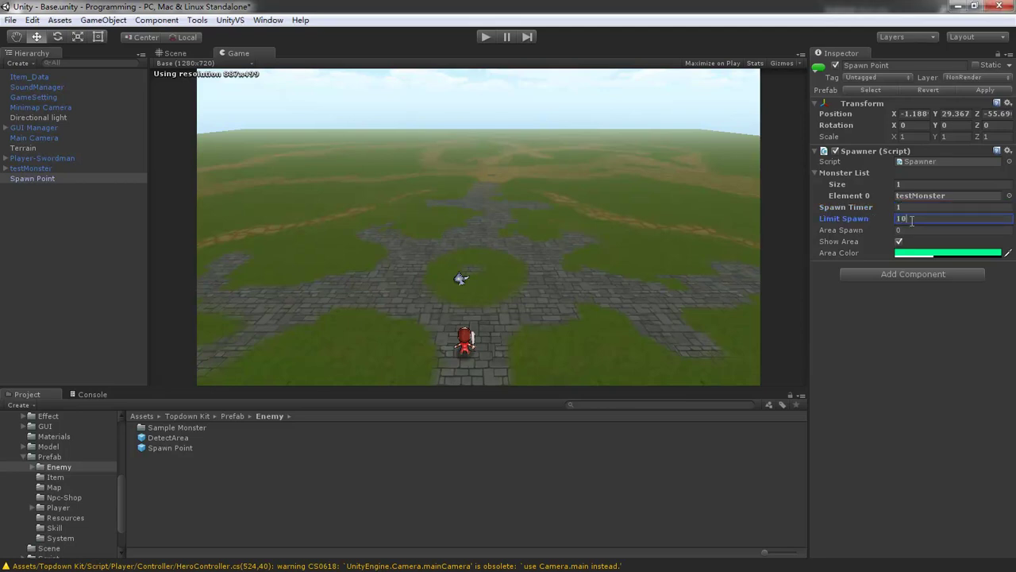
pyautogui.click(922, 230)
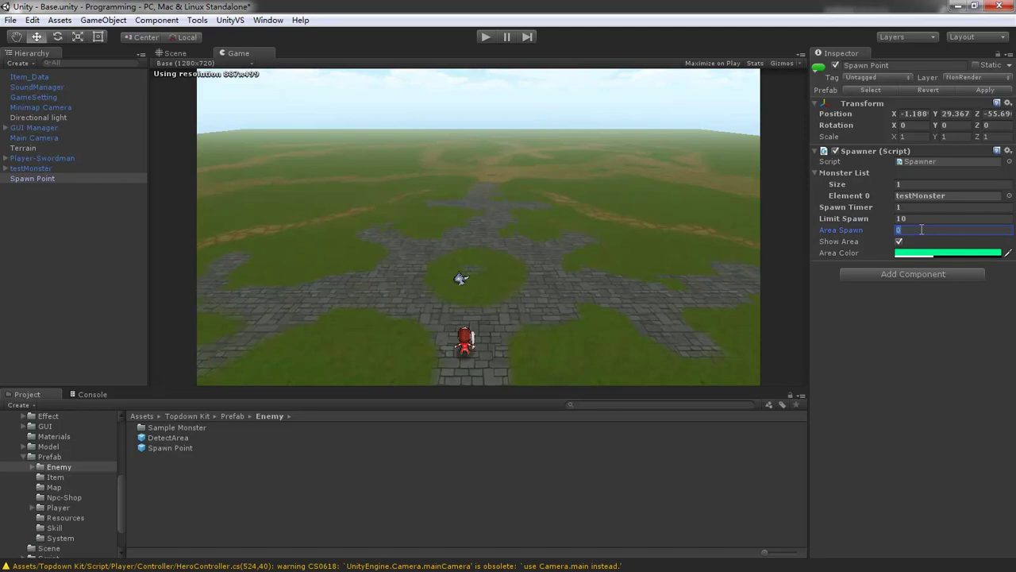
pyautogui.write('10')
pyautogui.press('Return')
pyautogui.click(956, 114)
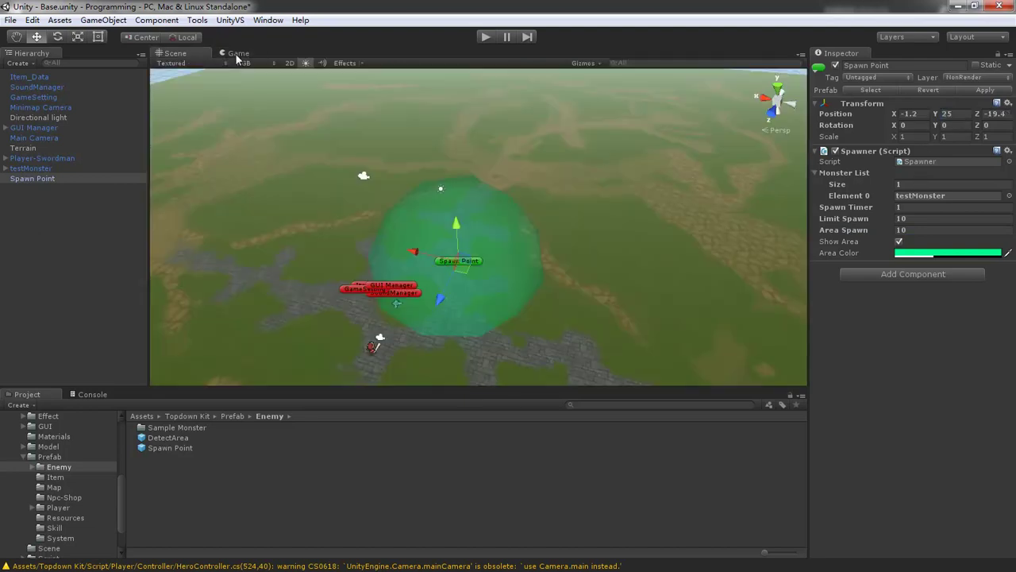
pyautogui.click(236, 53)
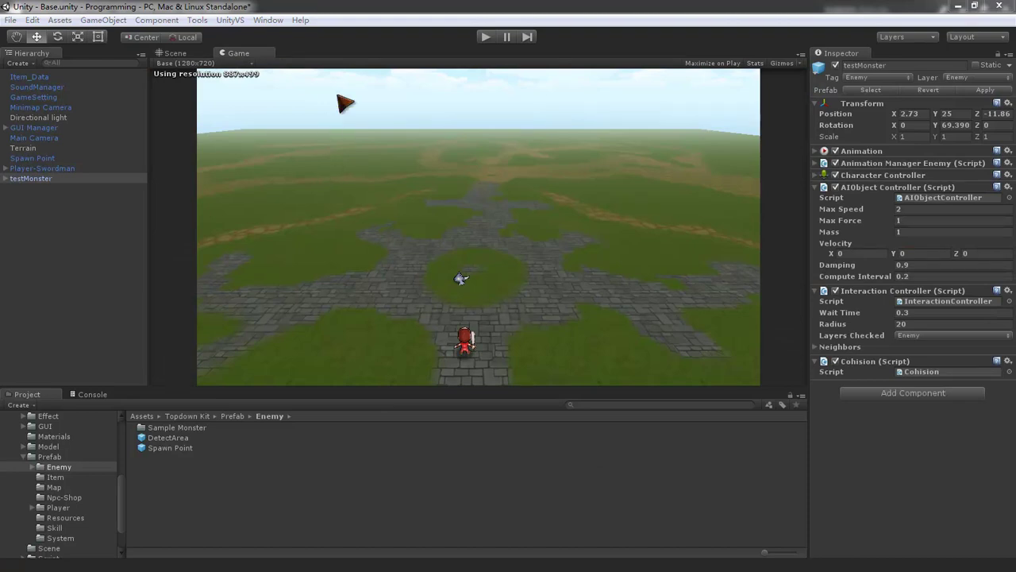
pyautogui.click(485, 37)
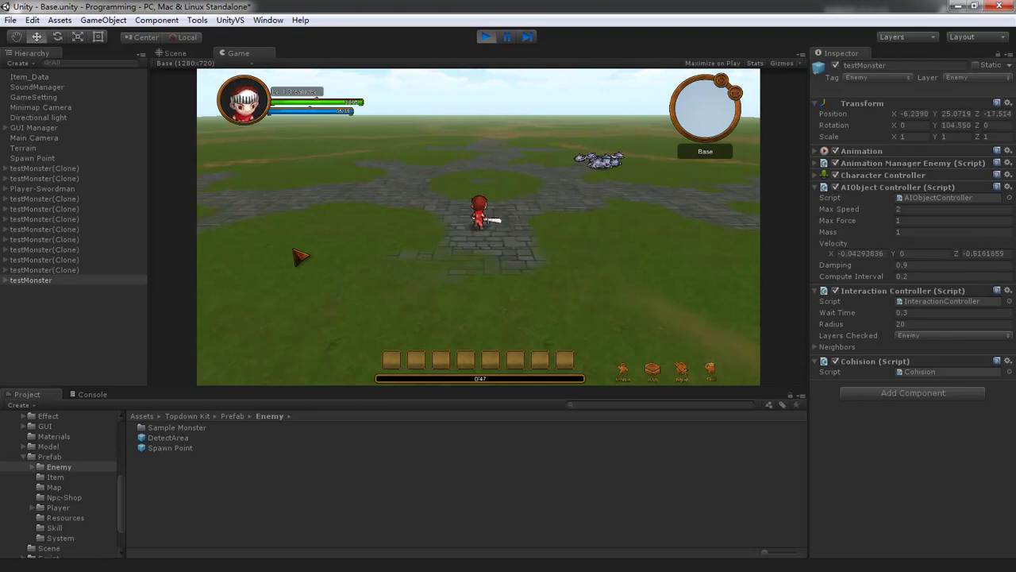
pyautogui.click(601, 227)
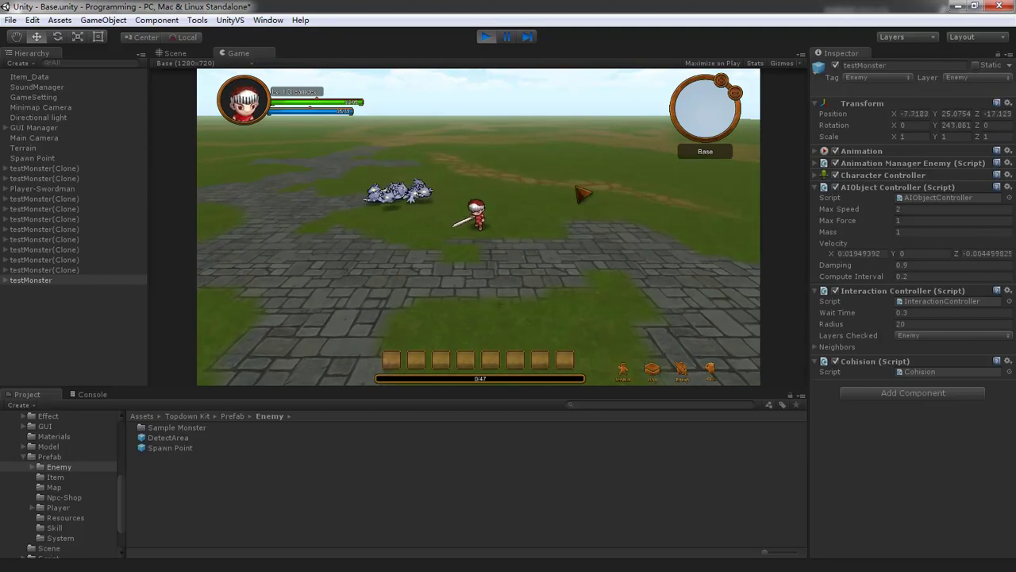
pyautogui.click(486, 38)
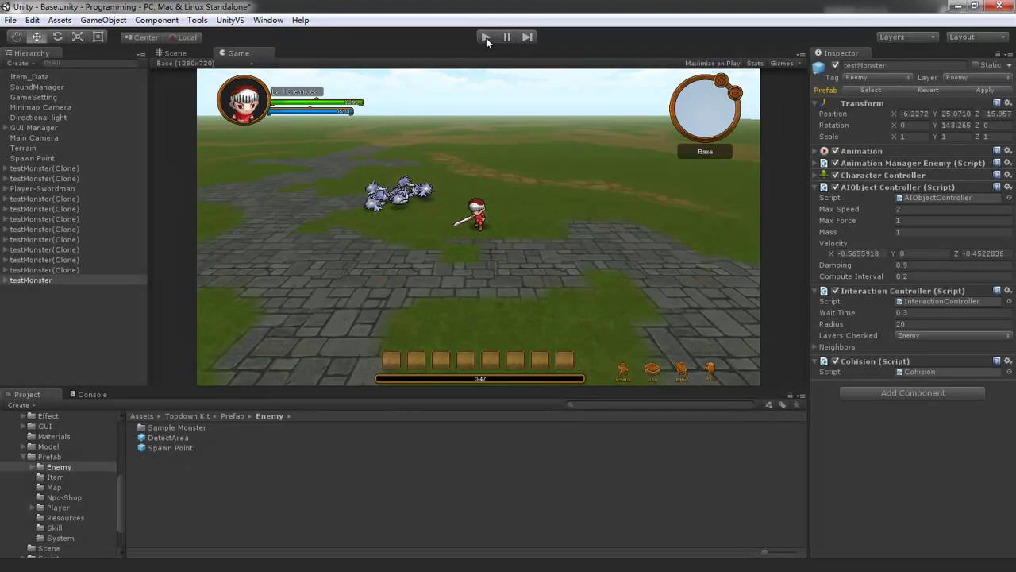
pyautogui.click(33, 170)
pyautogui.click(32, 178)
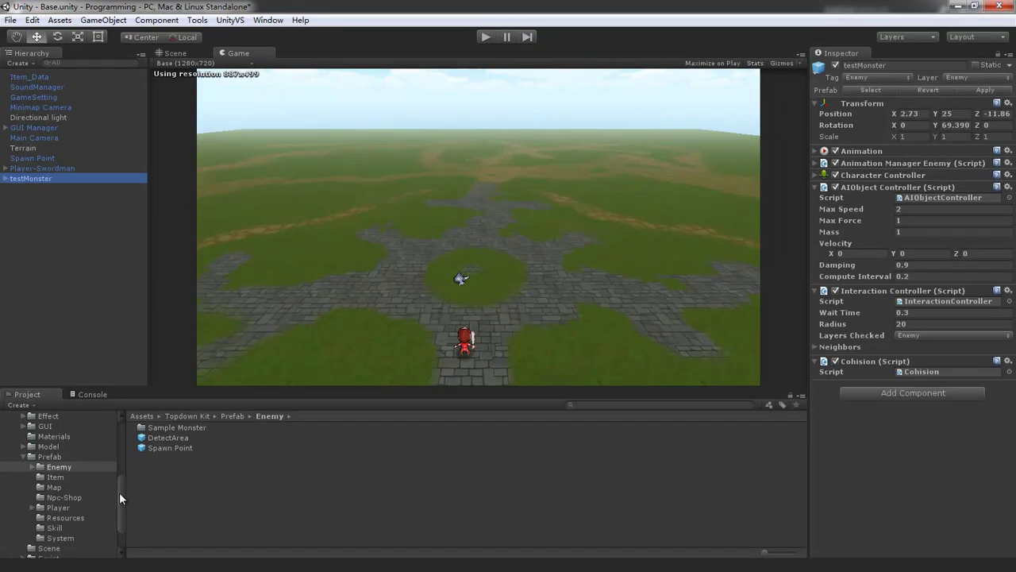
# Collapse the Topdown Kit folder and expand Assets > Script in the Project panel.
pyautogui.click(29, 459)
pyautogui.scroll(5, 31, 469)
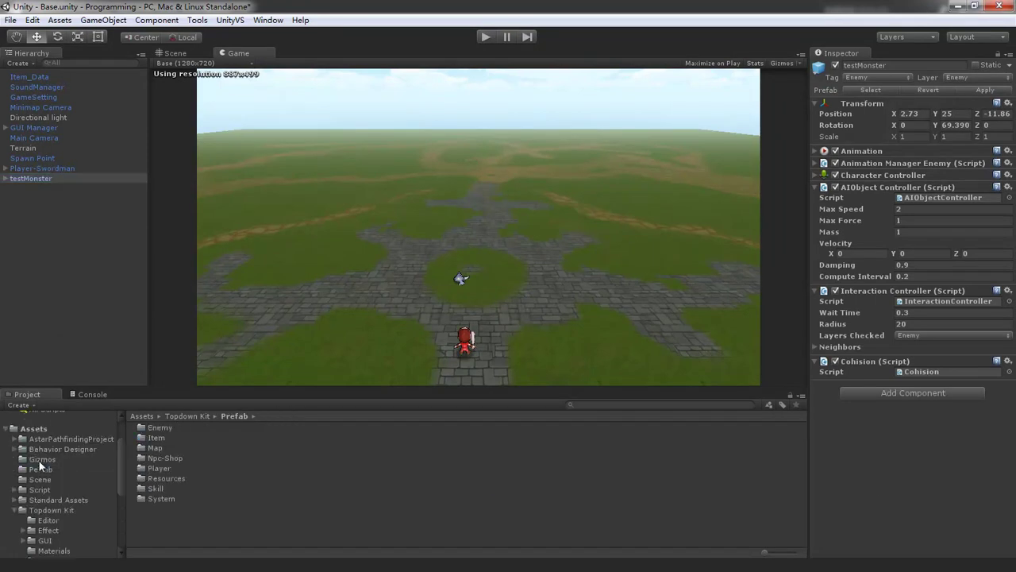
pyautogui.click(13, 510)
pyautogui.click(23, 518)
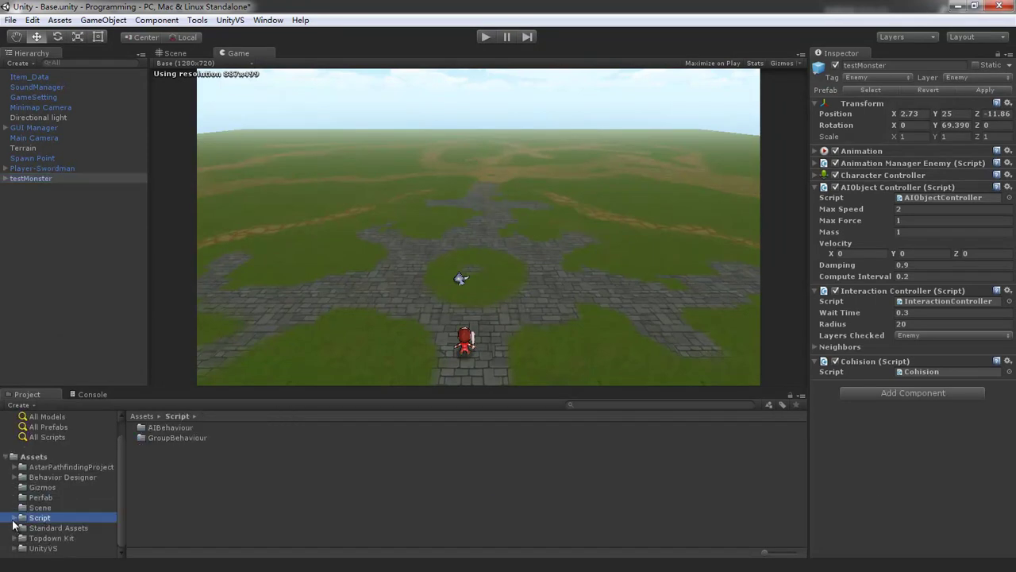
pyautogui.click(14, 517)
pyautogui.scroll(-1, 114, 500)
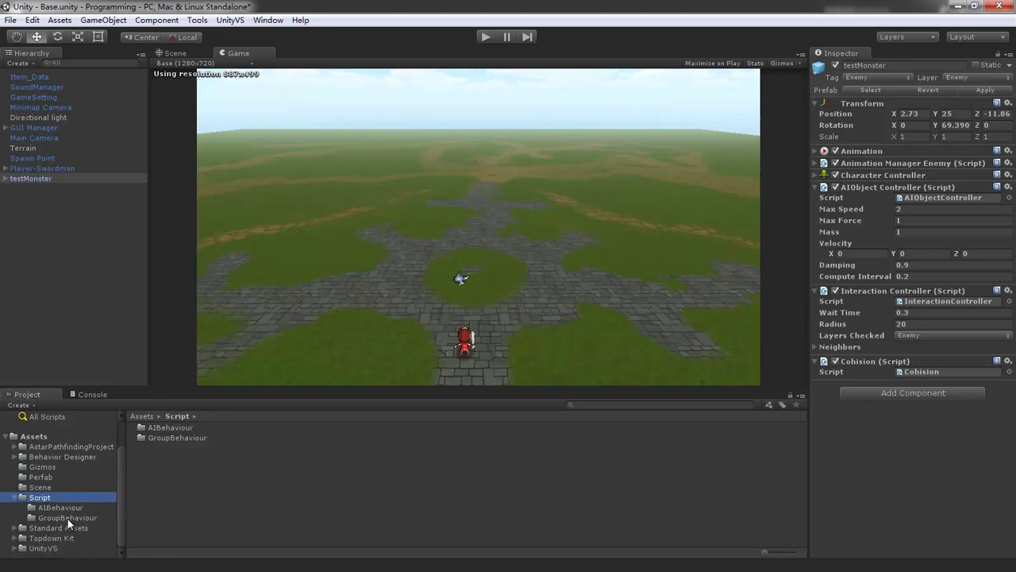
# From the GroupBehaviour folder, play-test Separation by sending the hero to a new spot.
pyautogui.click(67, 518)
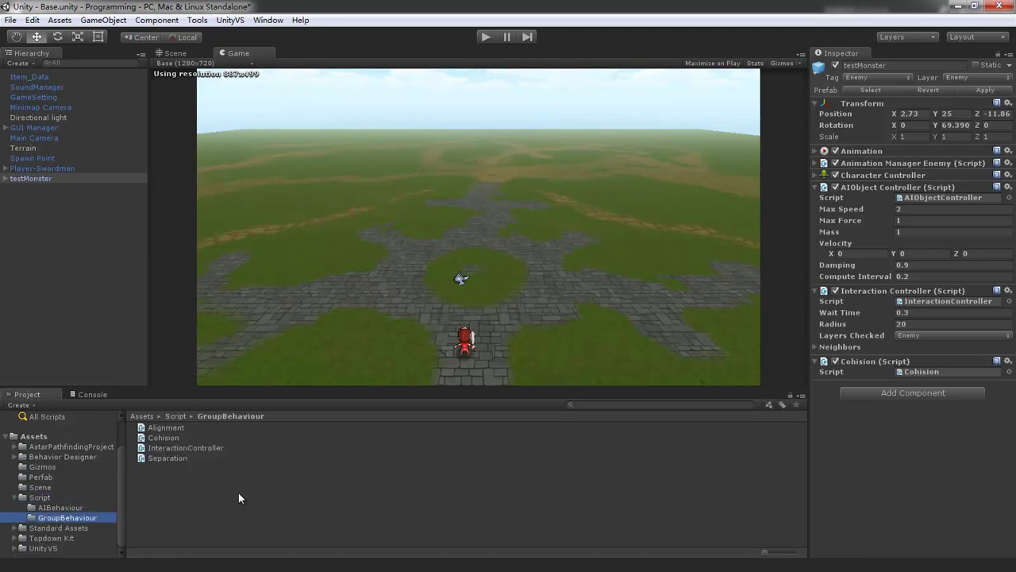
pyautogui.click(485, 38)
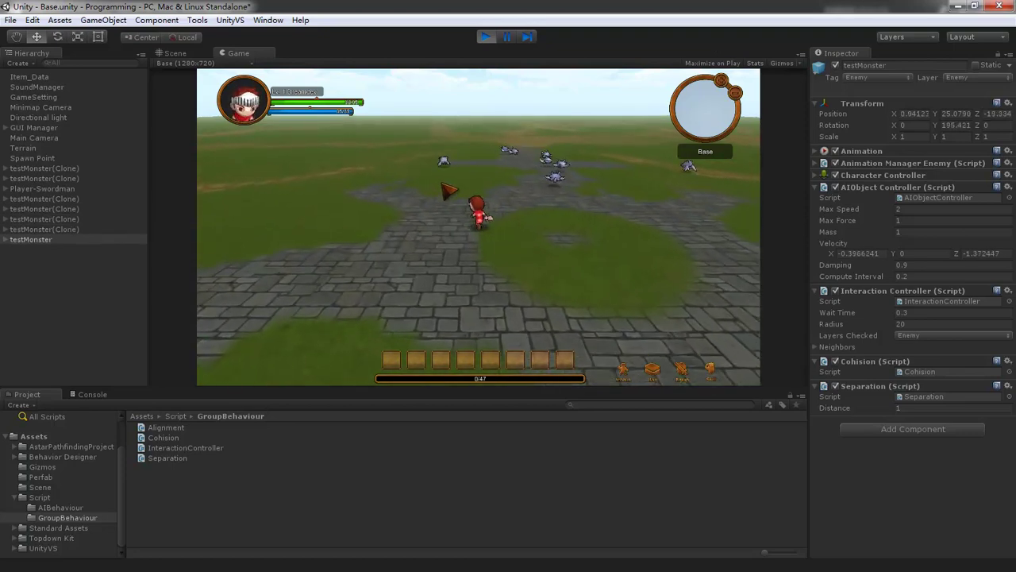
pyautogui.click(482, 284)
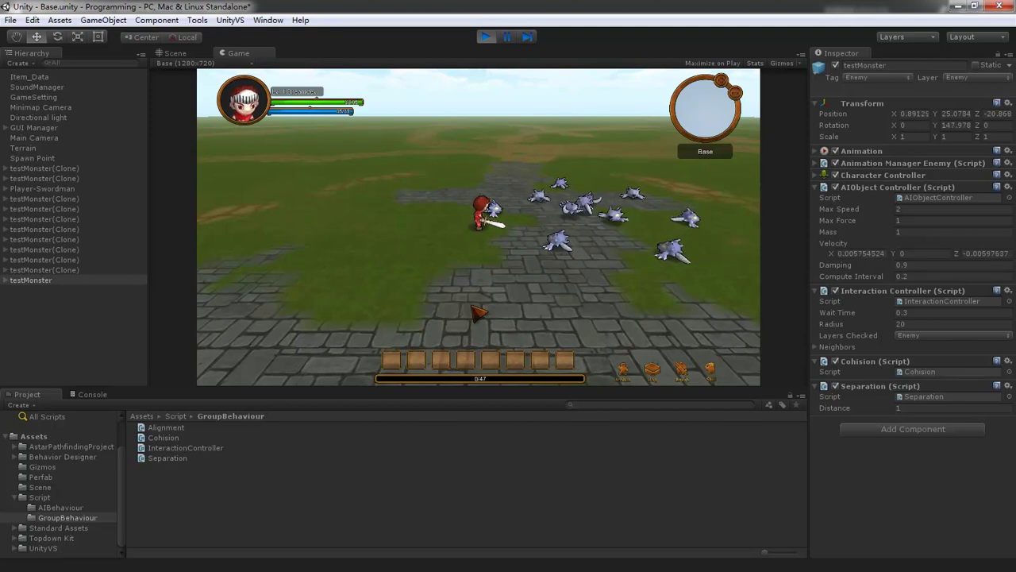
# Stop the game and select the second testMonster in the GroupBehavior_1 scene.
pyautogui.click(486, 37)
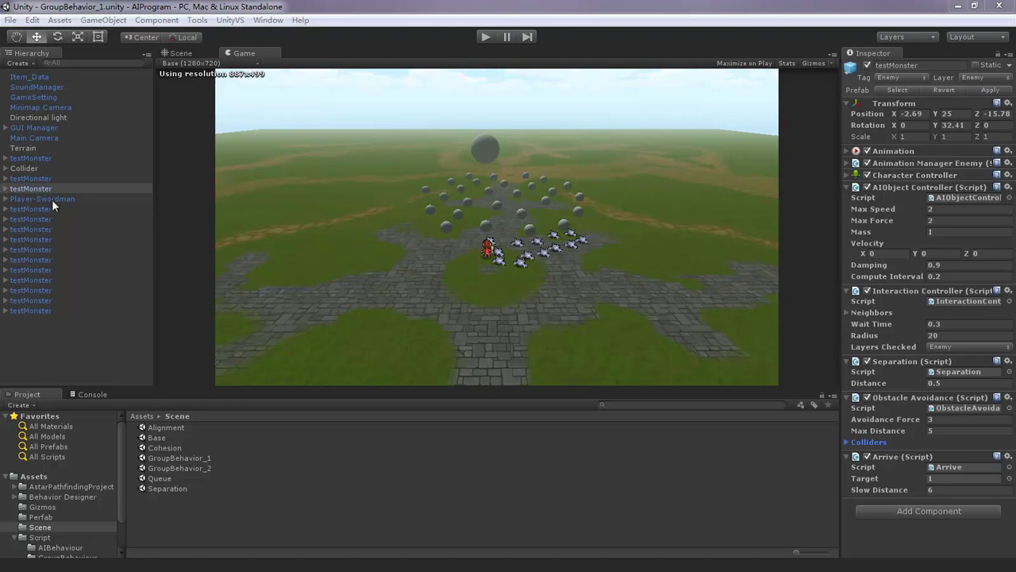
pyautogui.click(33, 179)
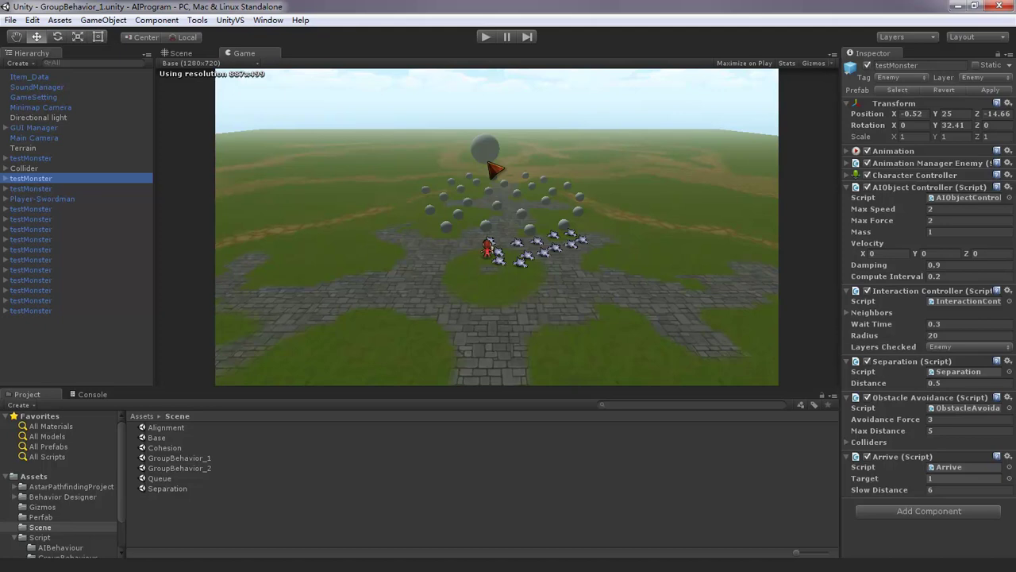
# Play GroupBehavior_1, walk the hero toward the upper left among the spheres, then stop.
pyautogui.click(484, 37)
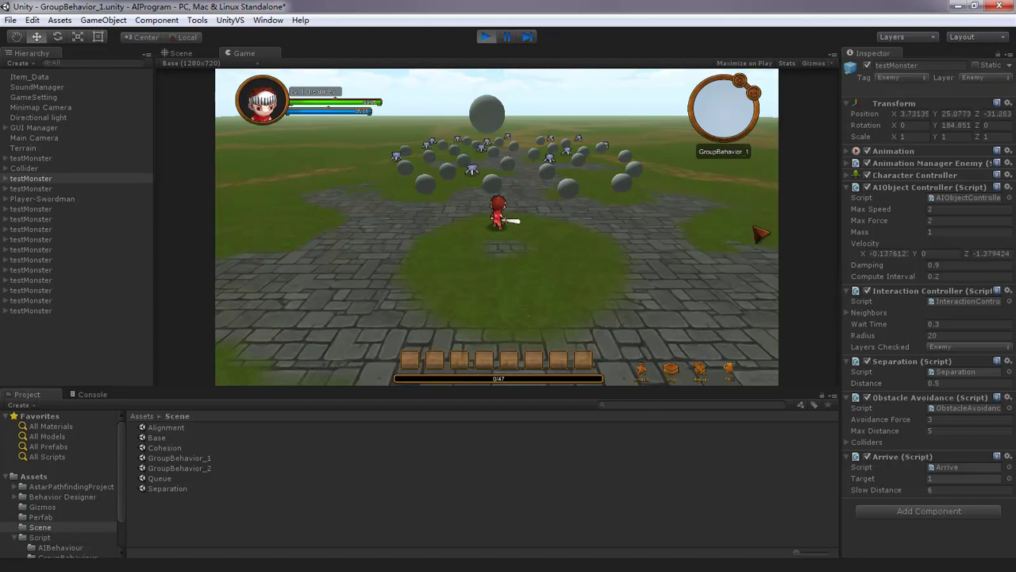
pyautogui.click(370, 201)
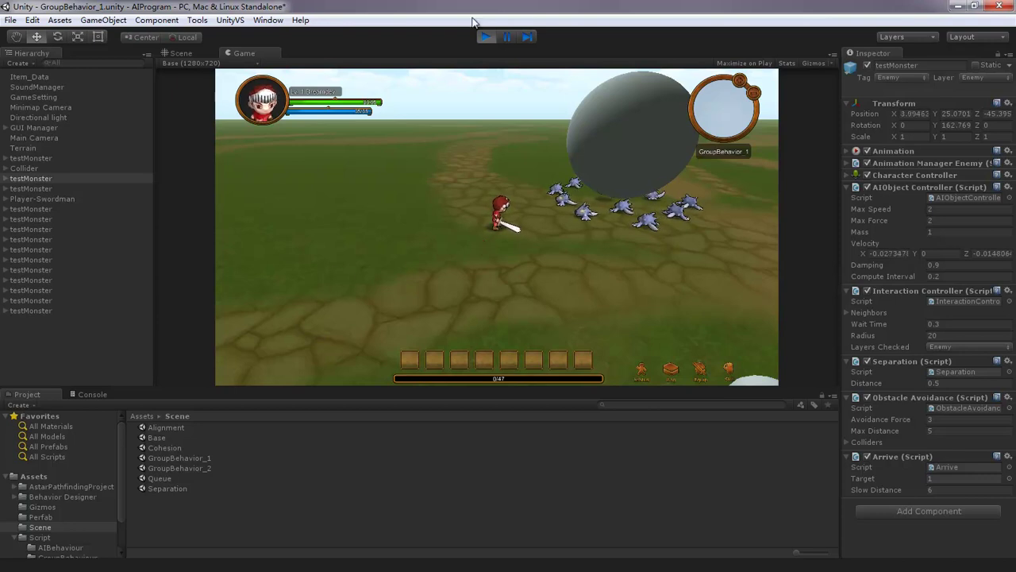
pyautogui.click(486, 37)
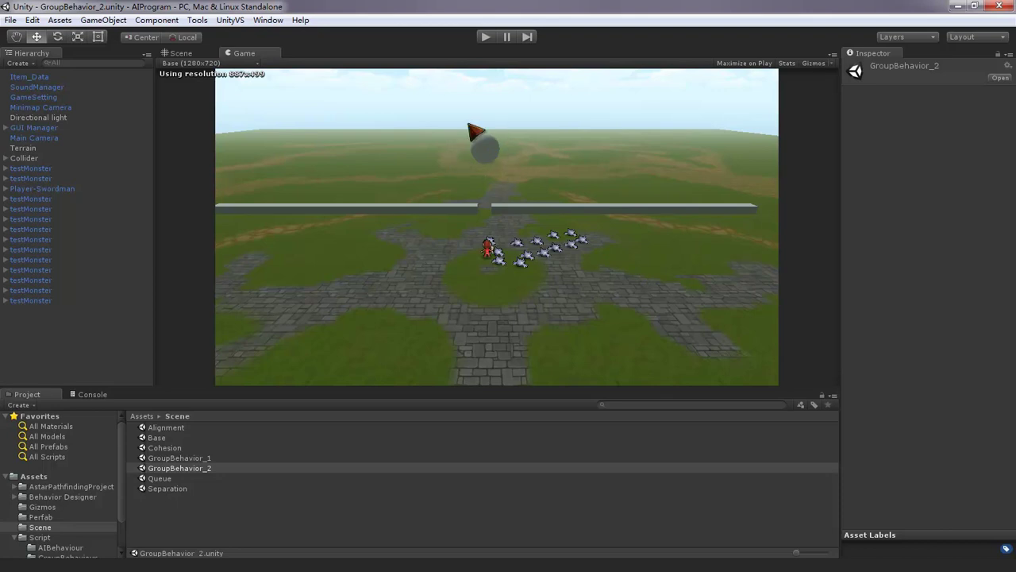
# Select the first testMonster in the Hierarchy.
pyautogui.click(30, 167)
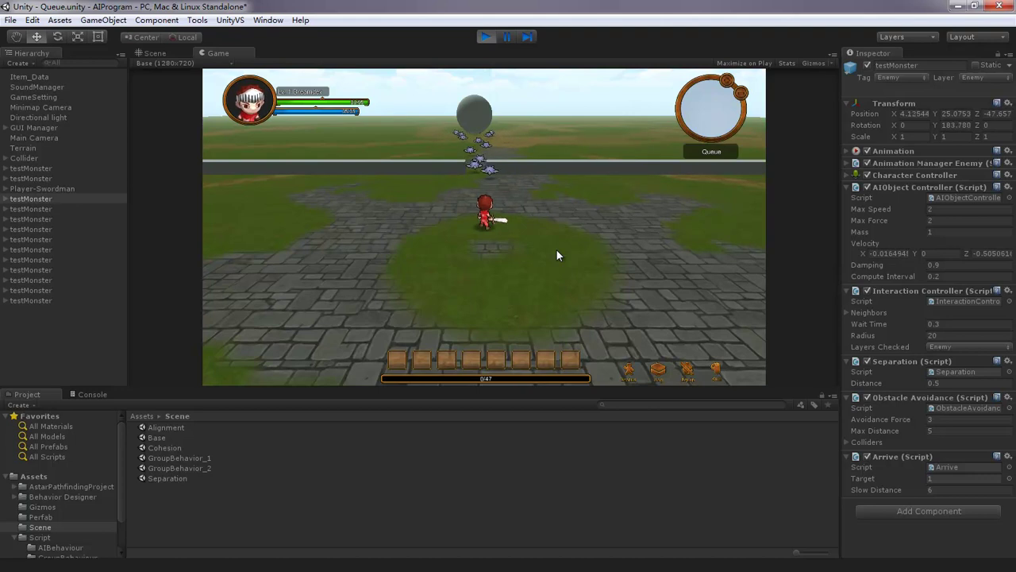
# Walk the hero forward toward the wall with W, then stop Play mode with Ctrl+P.
pyautogui.press('w')
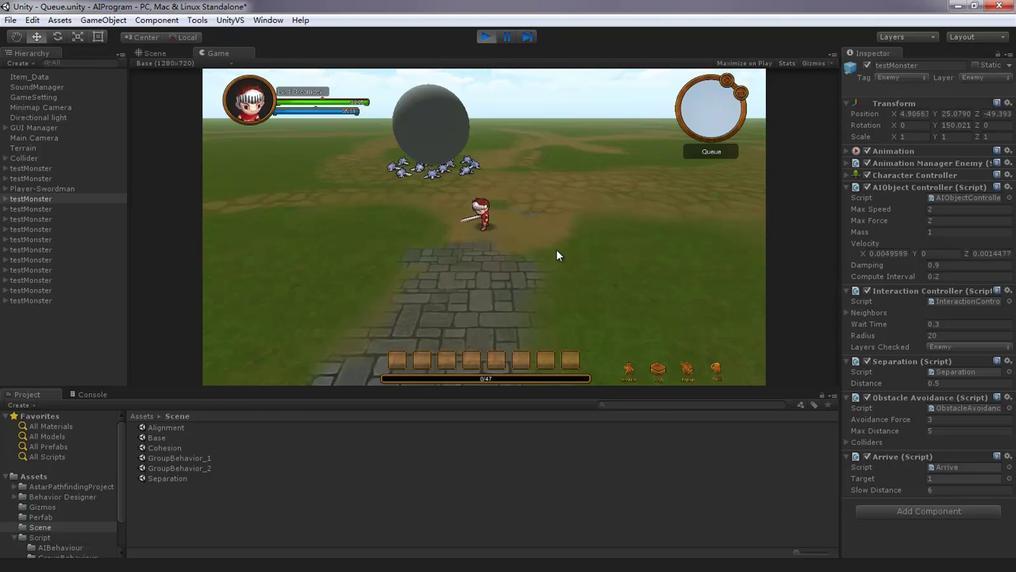
pyautogui.hotkey('ctrl', 'p')
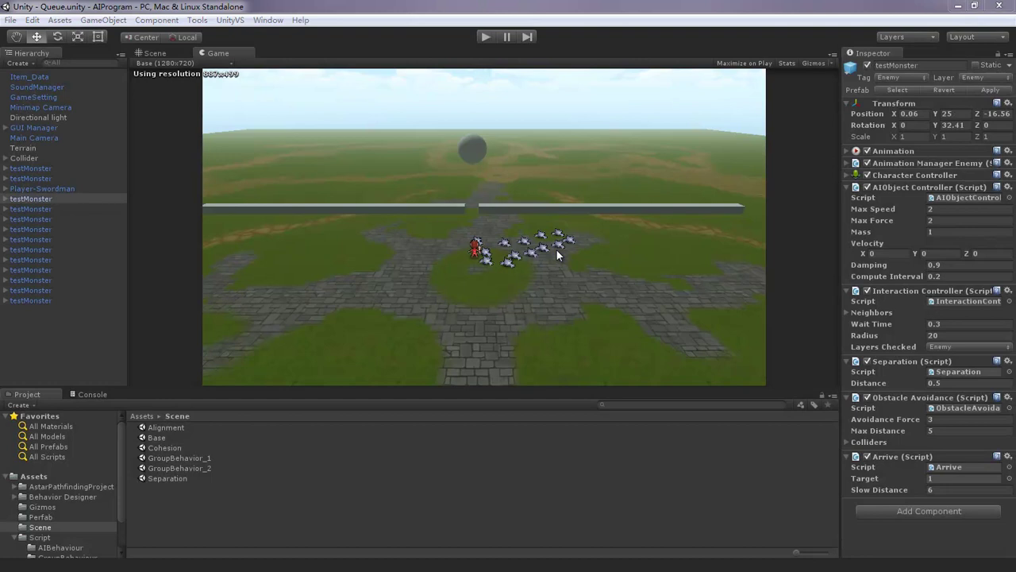